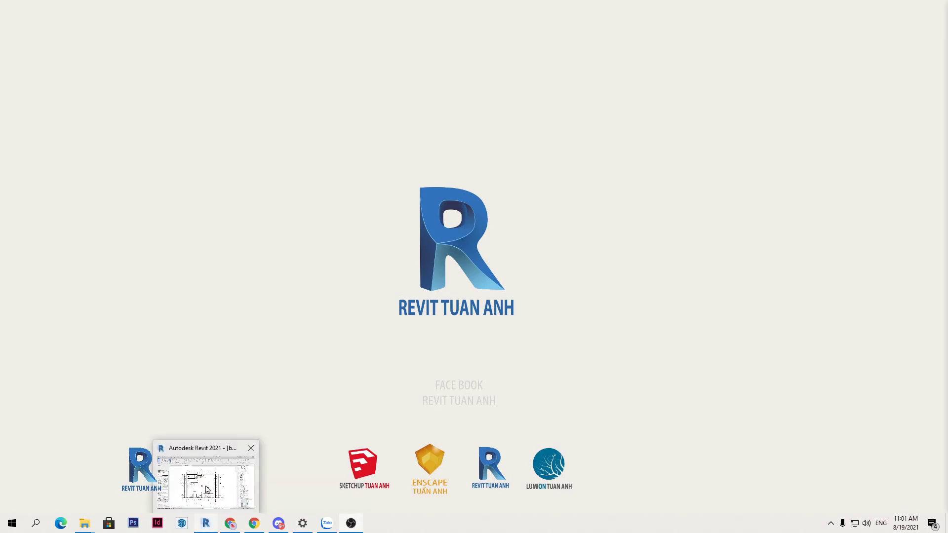
# Restore the Revit window showing the MẶT BẰNG KT TẦNG 1 plan and nudge the view.
pyautogui.click(208, 490)
pyautogui.moveTo(649, 318); pyautogui.dragTo(635, 328, button='middle')
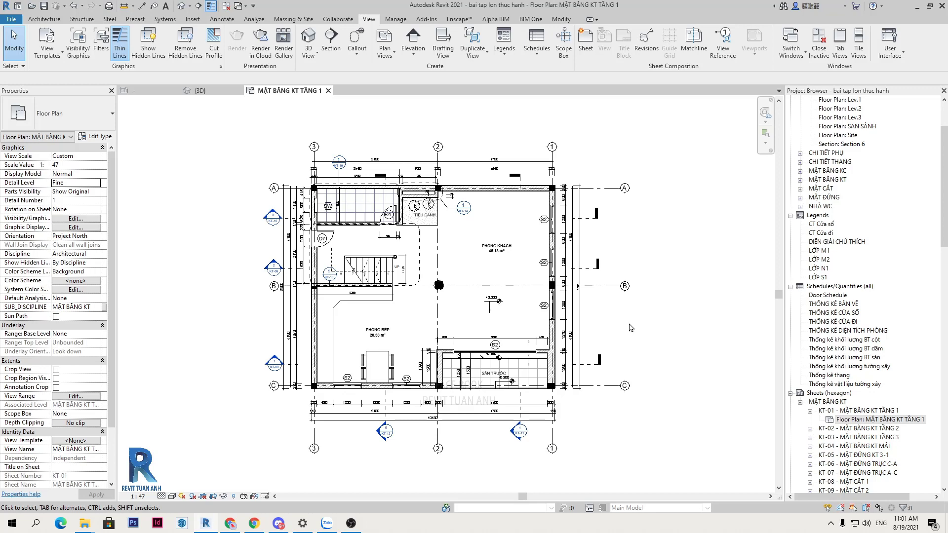
# Close the inactive {3D} view so only MẶT BẰNG KT TẦNG 1 remains open.
pyautogui.scroll(1, 533, 309)
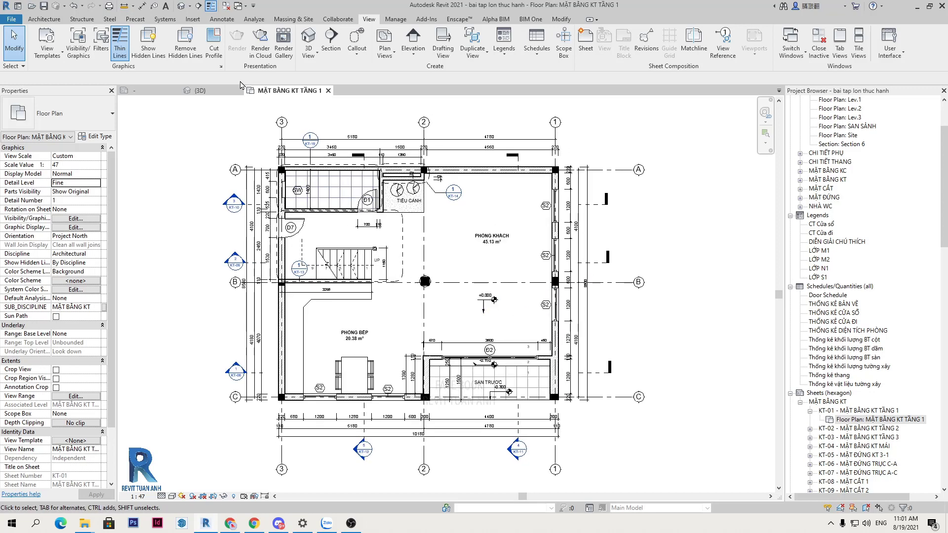
pyautogui.click(226, 8)
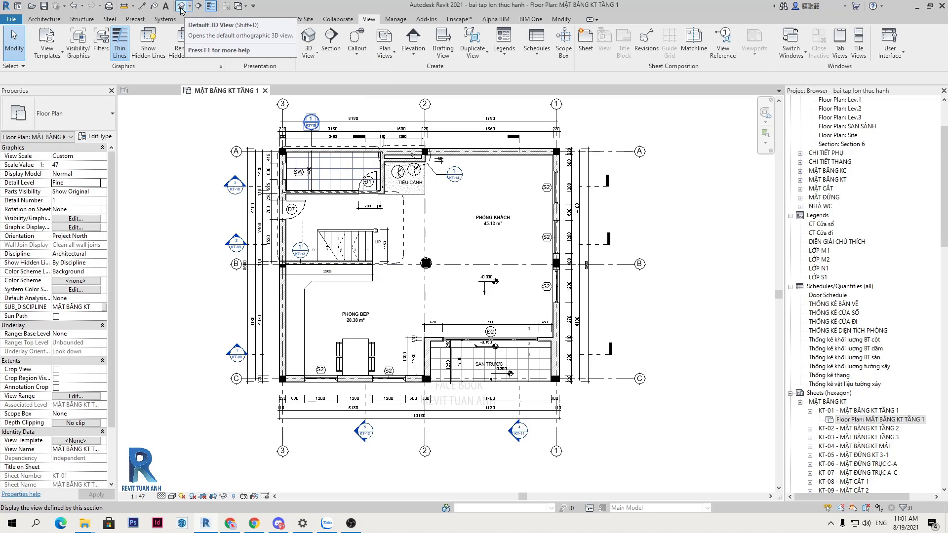
pyautogui.moveTo(182, 7)
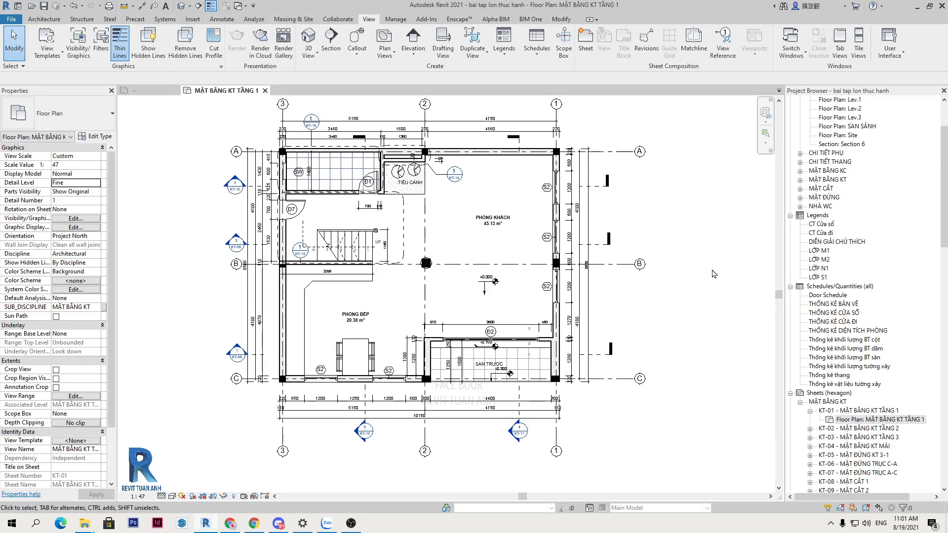
# View the house in default {3D} from Right and Home, then reopen MẶT BẰNG KT TẦNG 1.
pyautogui.click(182, 7)
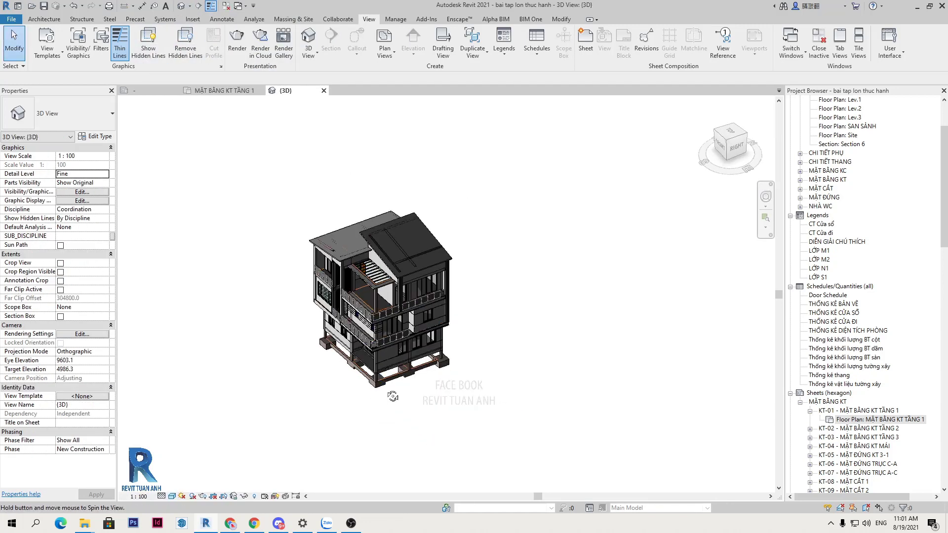
pyautogui.keyDown('shift'); pyautogui.moveTo(393, 397); pyautogui.dragTo(424, 379, button='middle'); pyautogui.keyUp('shift')
pyautogui.scroll(3, 424, 379)
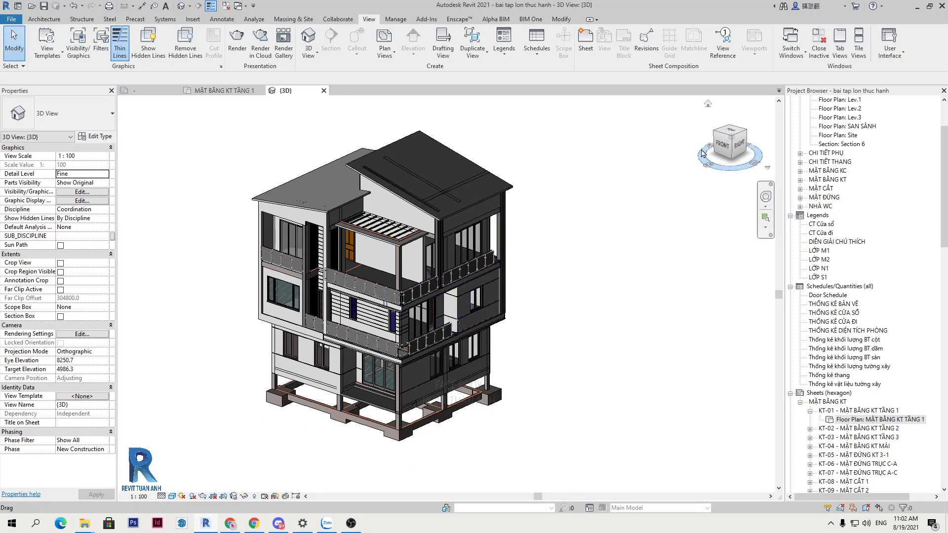
pyautogui.click(744, 150)
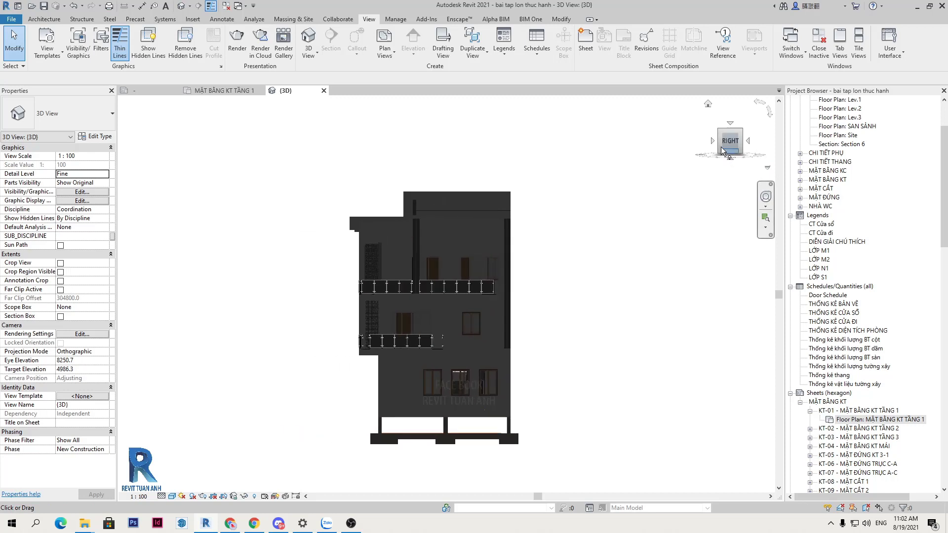
pyautogui.click(708, 103)
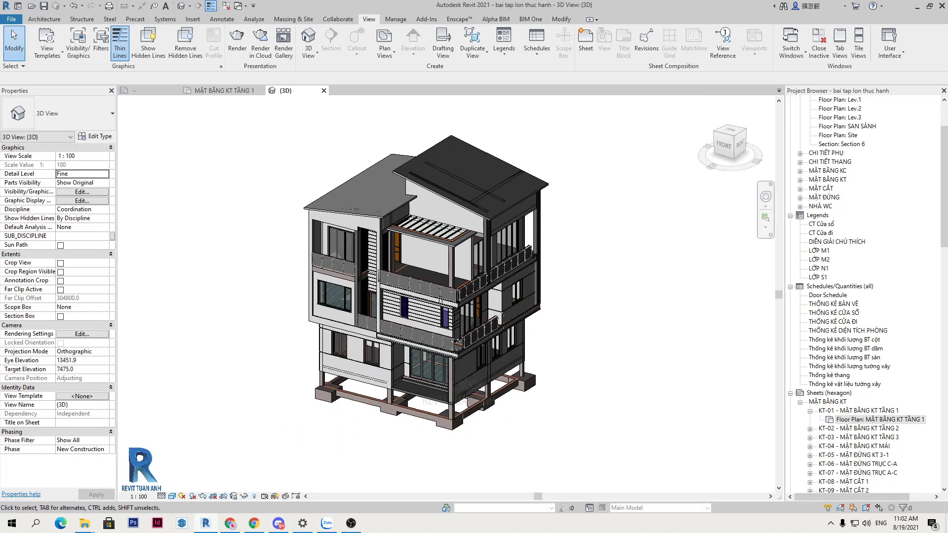
pyautogui.doubleClick(902, 424)
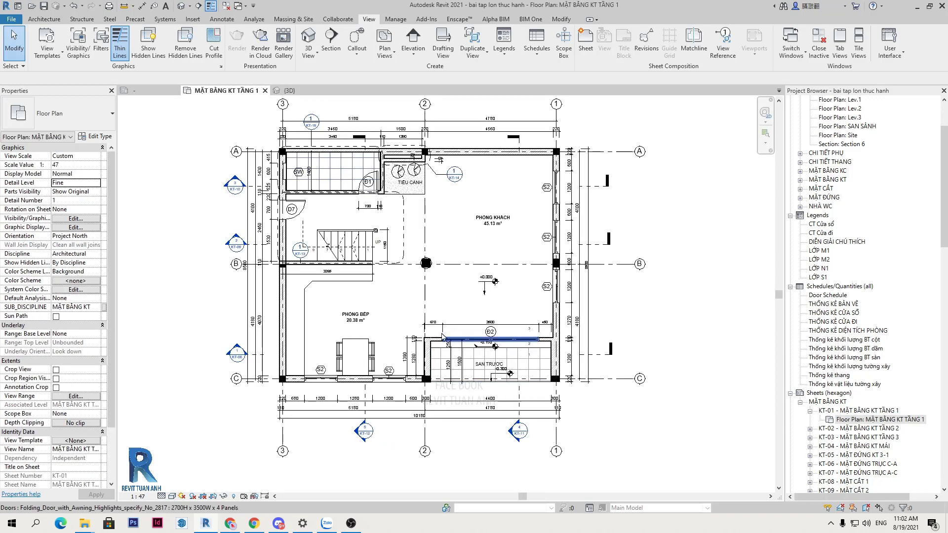
pyautogui.scroll(-2, 343, 103)
# Place a perspective camera and target on the floor plan, creating 3D View 1.
pyautogui.click(309, 50)
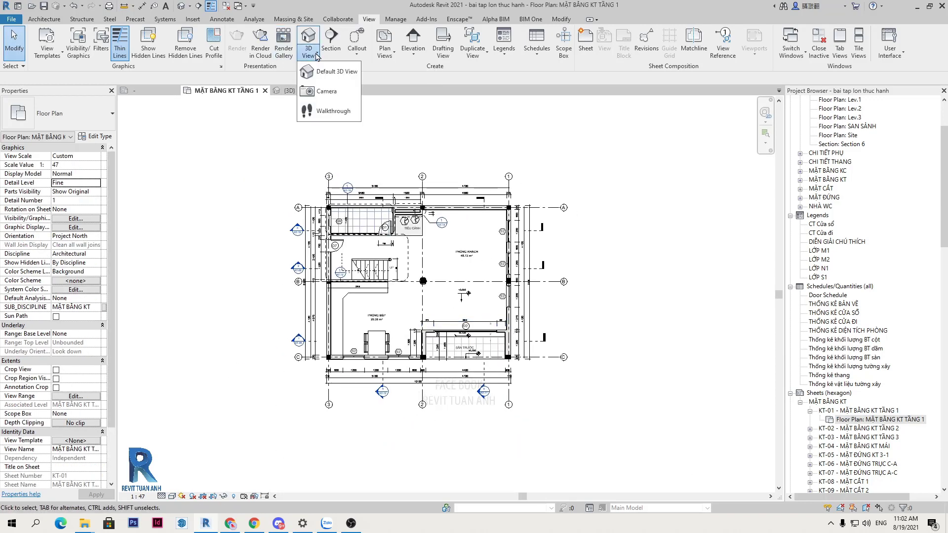
pyautogui.click(338, 95)
pyautogui.moveTo(625, 412); pyautogui.dragTo(543, 360, button='middle')
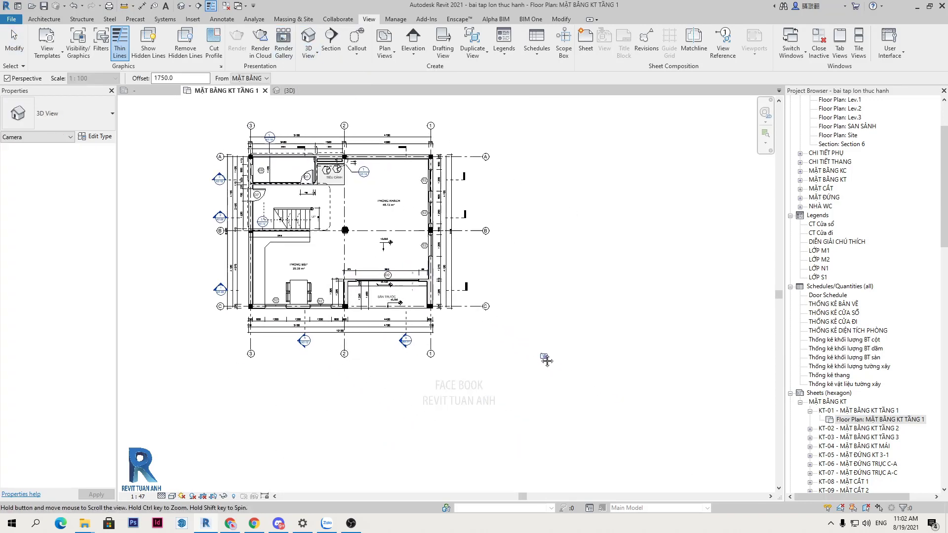
pyautogui.scroll(-1, 628, 445)
pyautogui.scroll(-1, 583, 435)
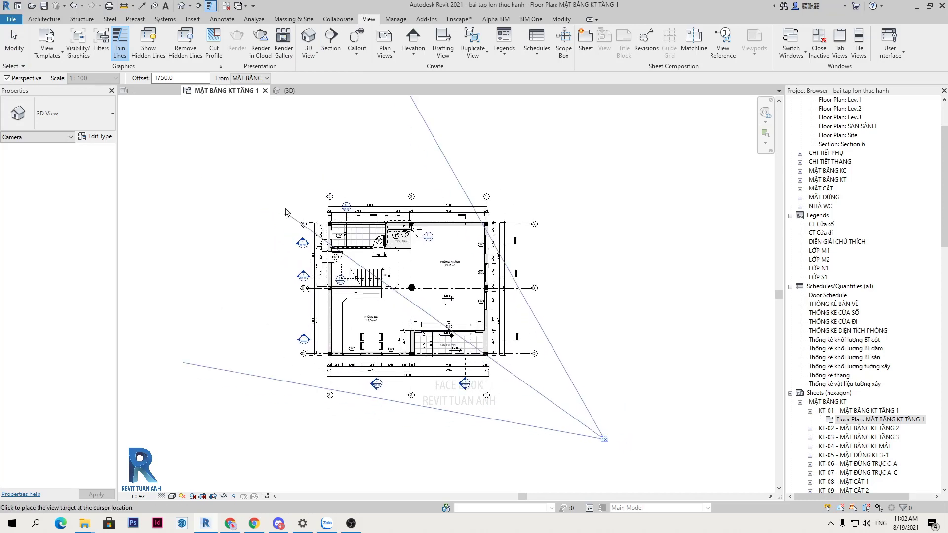
pyautogui.click(270, 191)
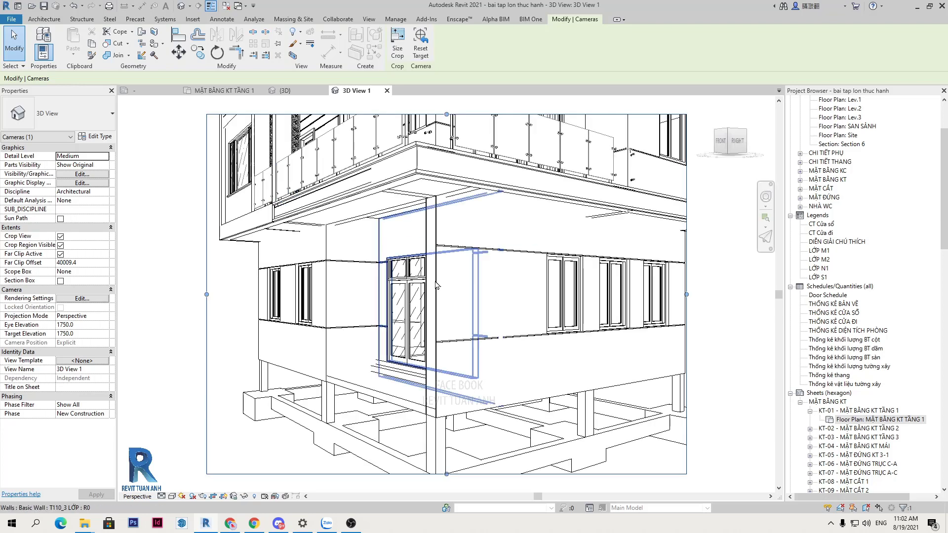
pyautogui.scroll(-5, 446, 299)
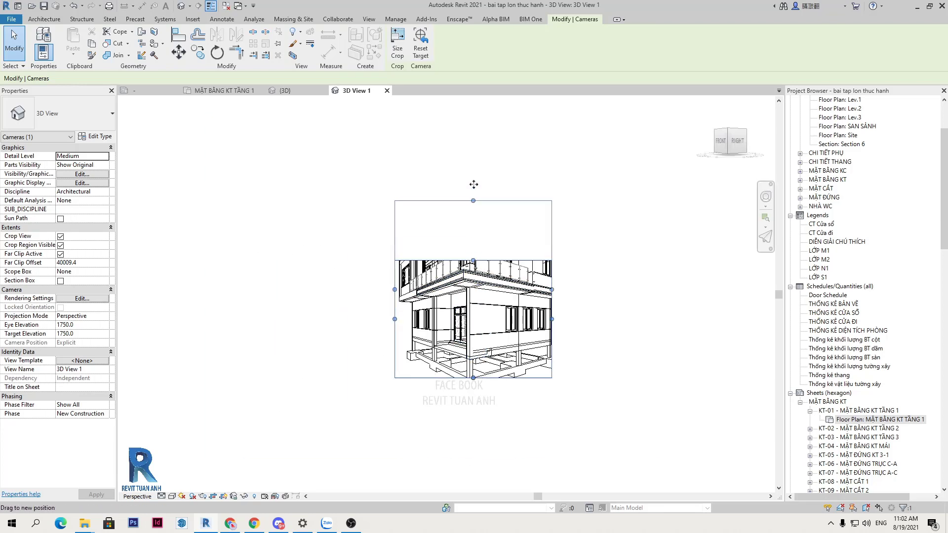
# Stretch the camera view's crop region to frame the whole house, then return to {3D}.
pyautogui.moveTo(473, 260); pyautogui.dragTo(473, 127)
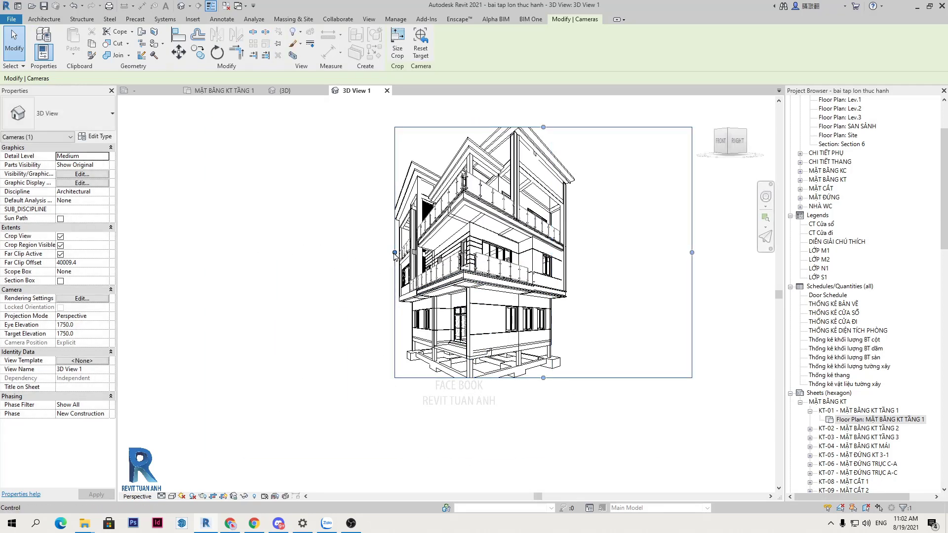
pyautogui.moveTo(394, 252); pyautogui.dragTo(304, 253)
pyautogui.moveTo(553, 280); pyautogui.dragTo(499, 345, button='middle')
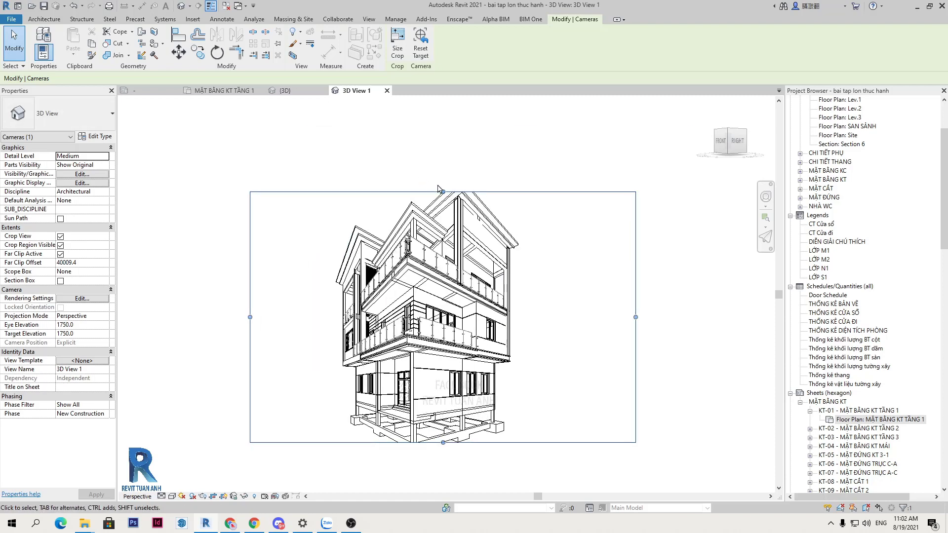
pyautogui.moveTo(443, 191); pyautogui.dragTo(443, 141)
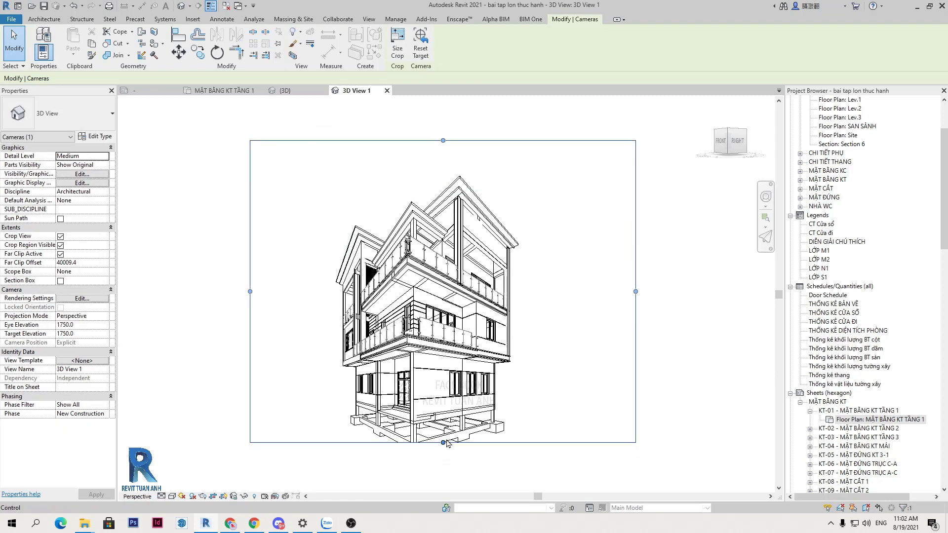
pyautogui.moveTo(443, 443); pyautogui.dragTo(443, 473)
pyautogui.moveTo(515, 444); pyautogui.dragTo(530, 392, button='middle')
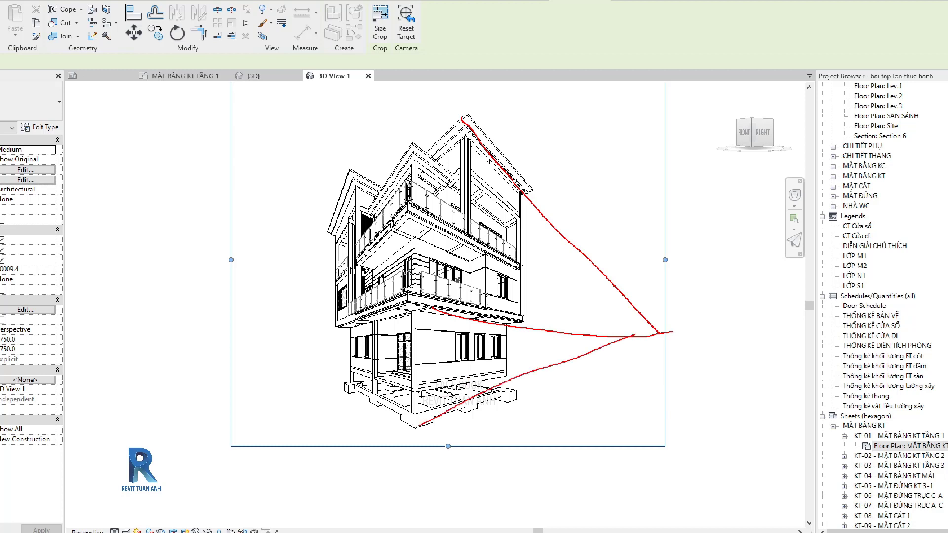
pyautogui.moveTo(417, 133); pyautogui.dragTo(238, 302)
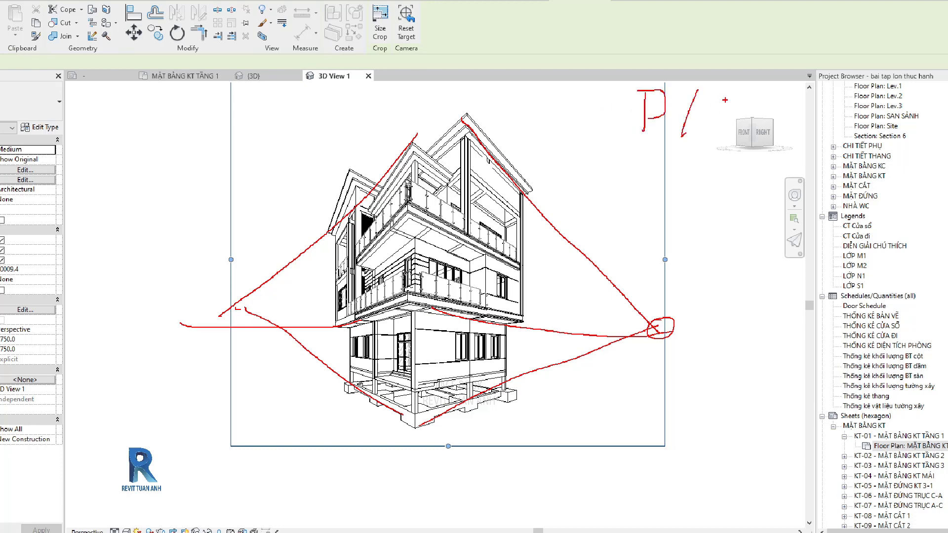
pyautogui.hotkey('ctrl', 'Tab')
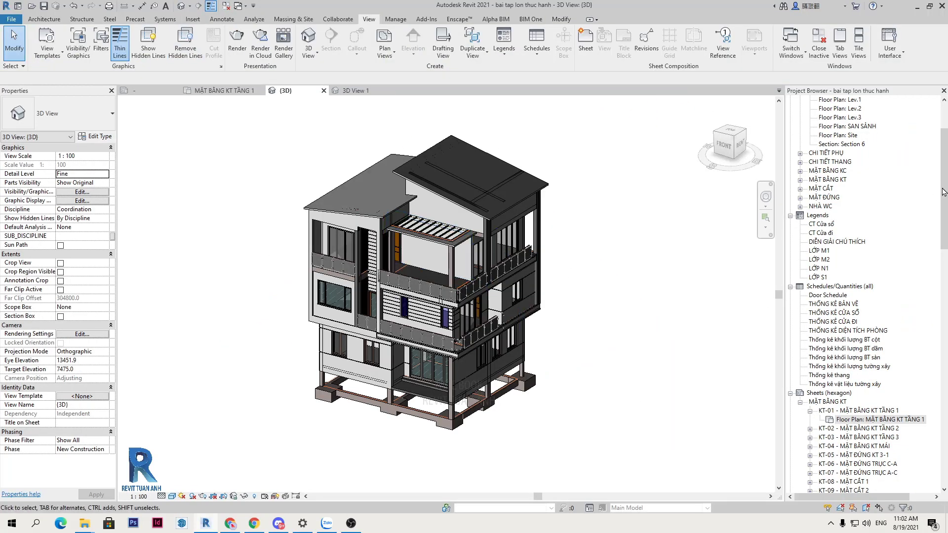
# Open 3D View 1 from the Project Browser and zoom out to see the whole house.
pyautogui.moveTo(944, 192); pyautogui.dragTo(944, 168)
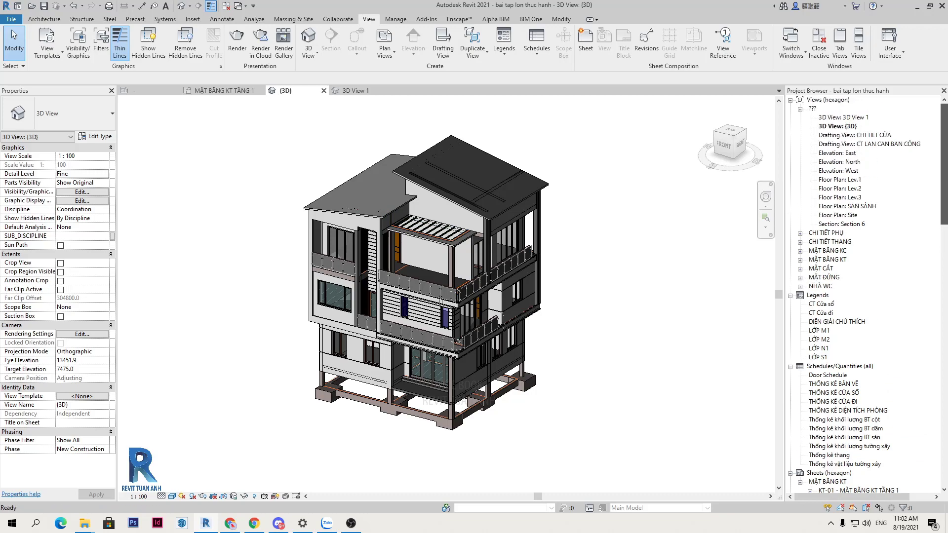
pyautogui.click(862, 118)
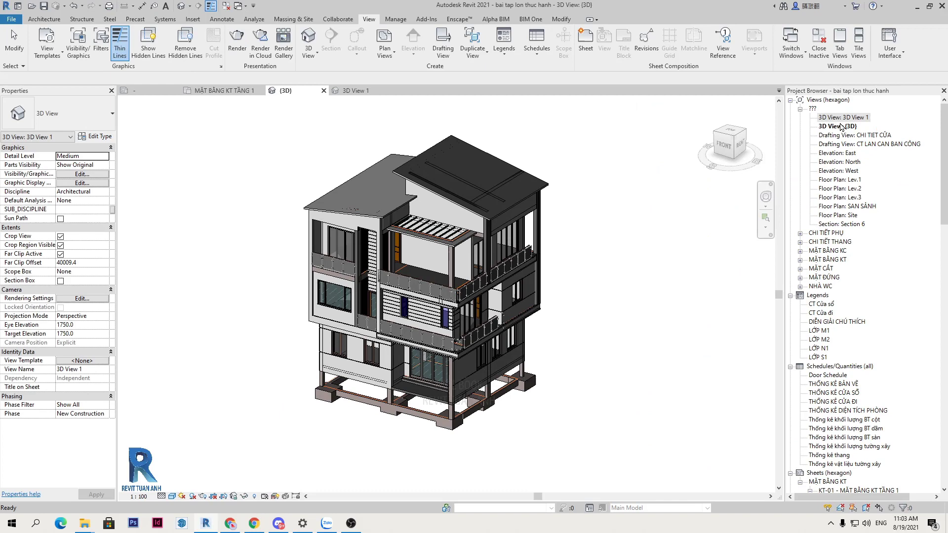
pyautogui.click(841, 127)
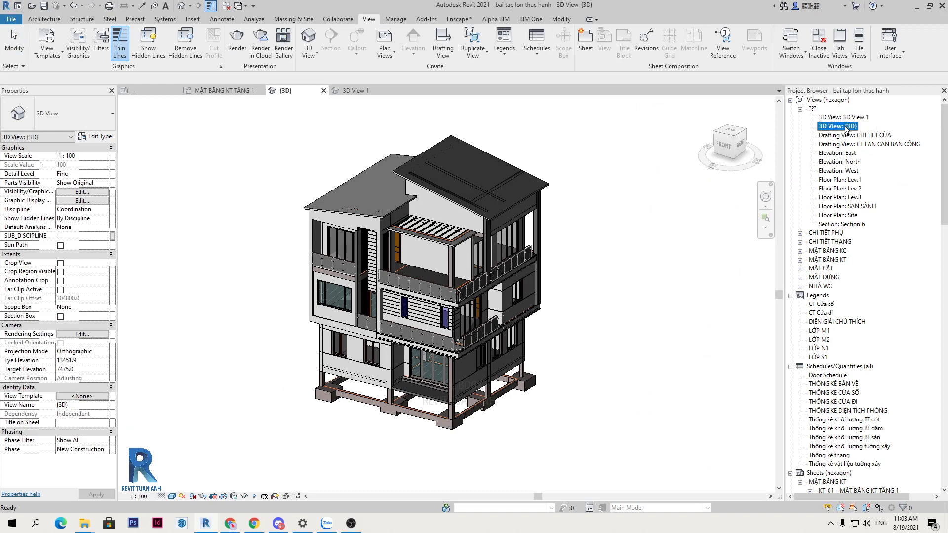
pyautogui.doubleClick(859, 118)
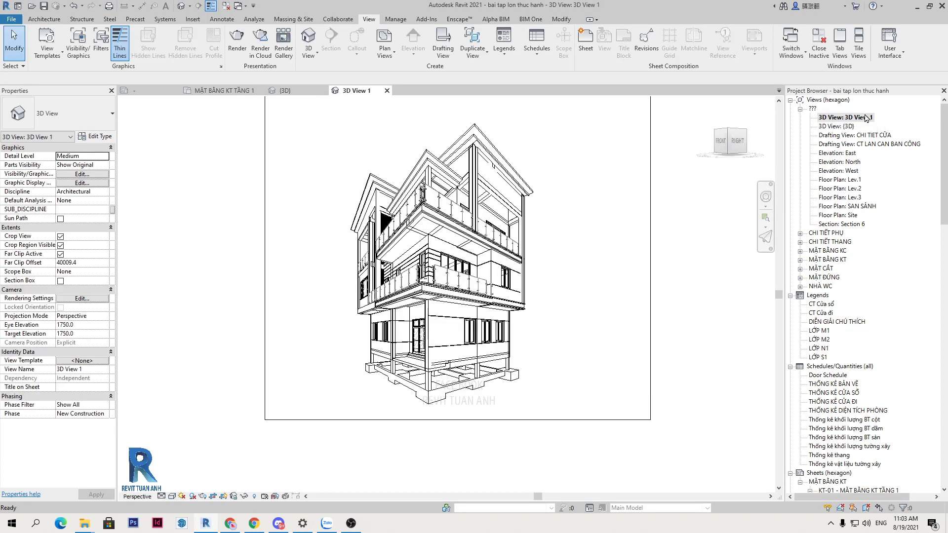
pyautogui.scroll(-3, 548, 304)
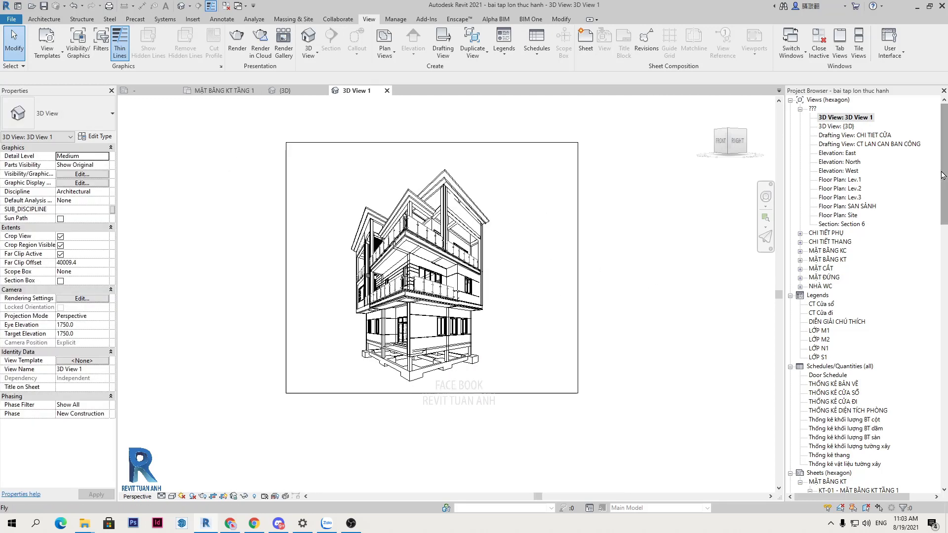
pyautogui.moveTo(942, 178); pyautogui.dragTo(941, 311)
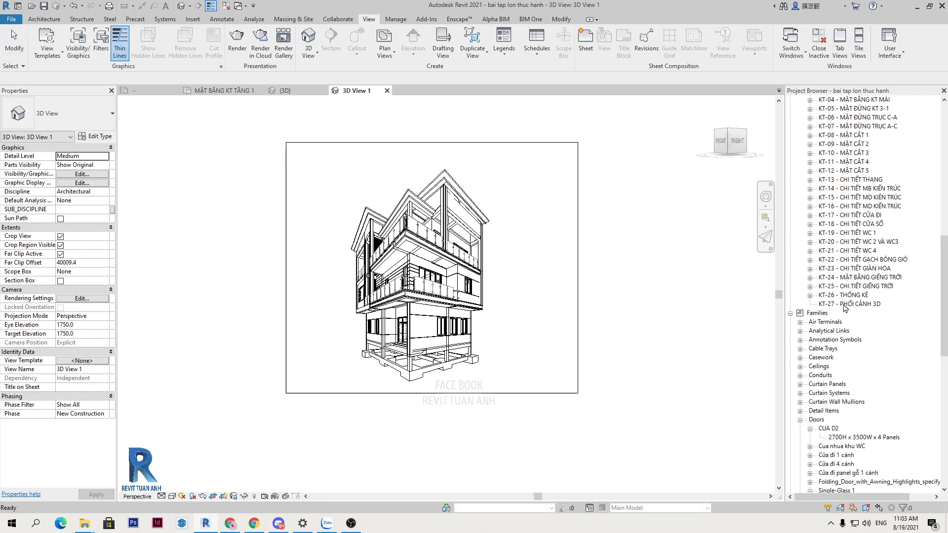
# Open sheet KT-27 - PHỐI CẢNH 3D and place the {3D} view on it as a viewport.
pyautogui.doubleClick(844, 304)
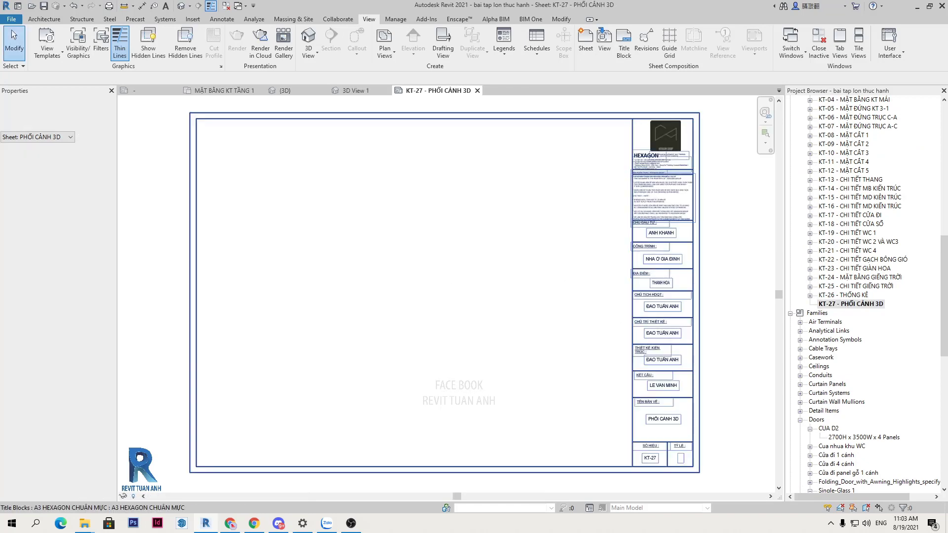
pyautogui.scroll(5, 890, 192)
pyautogui.scroll(10, 891, 192)
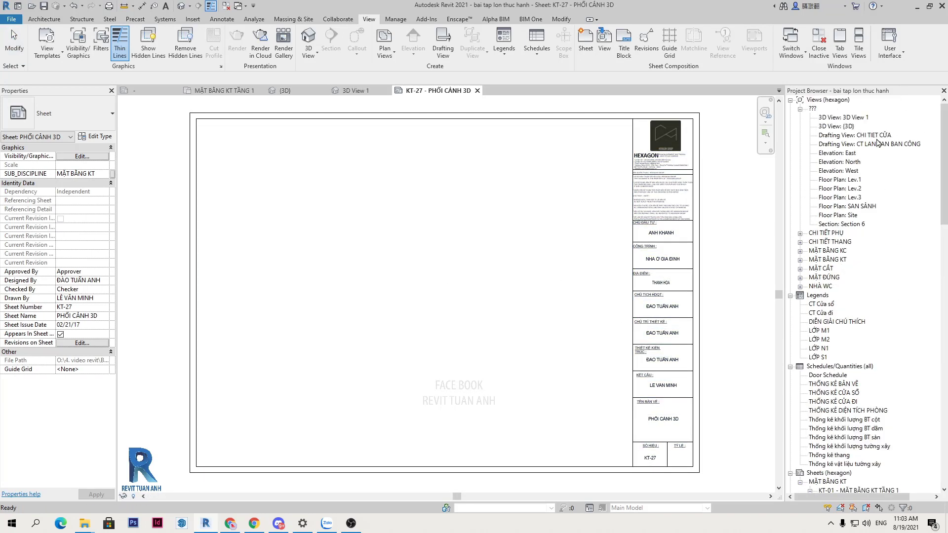
pyautogui.click(831, 127)
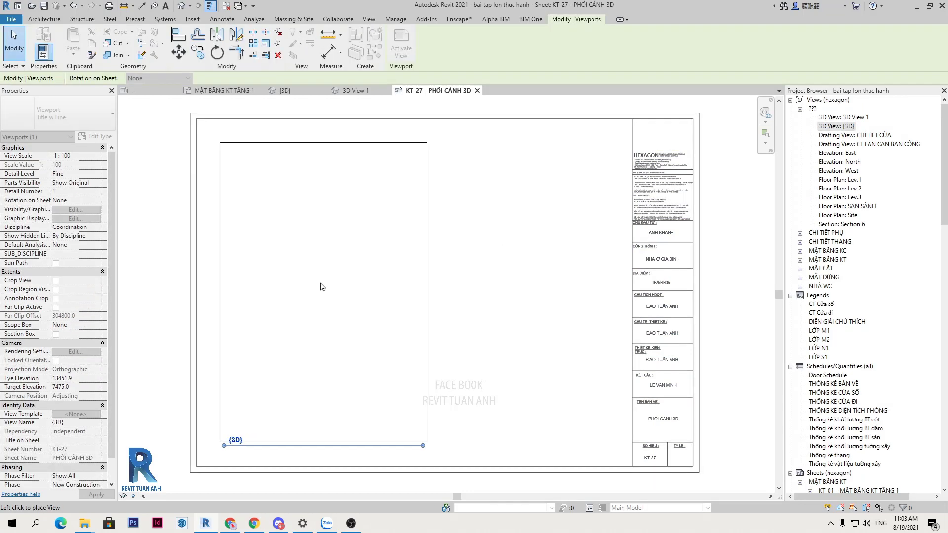
pyautogui.click(322, 274)
pyautogui.click(430, 286)
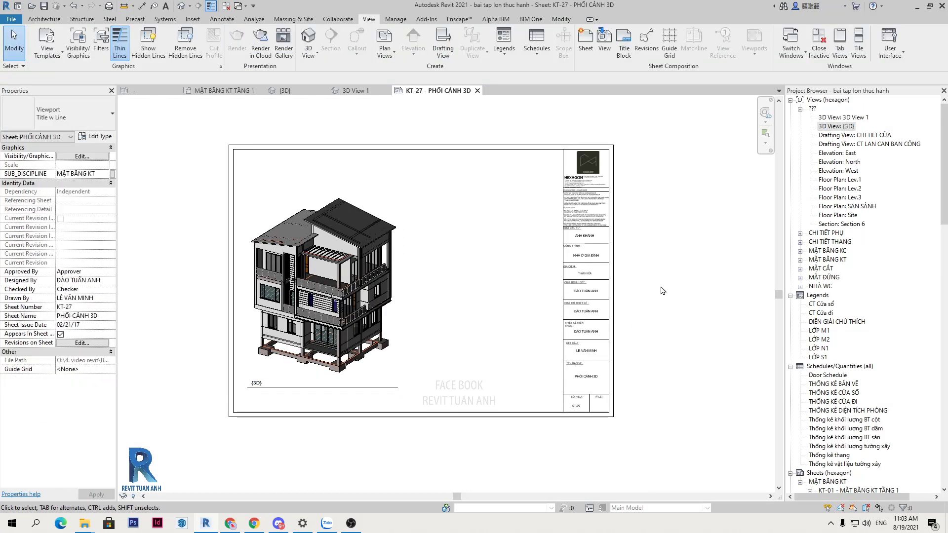
pyautogui.scroll(1, 491, 409)
pyautogui.moveTo(474, 375)
pyautogui.mouseDown(button='middle')
pyautogui.moveTo(491, 410)
pyautogui.moveTo(477, 410)
pyautogui.mouseUp(button='middle')
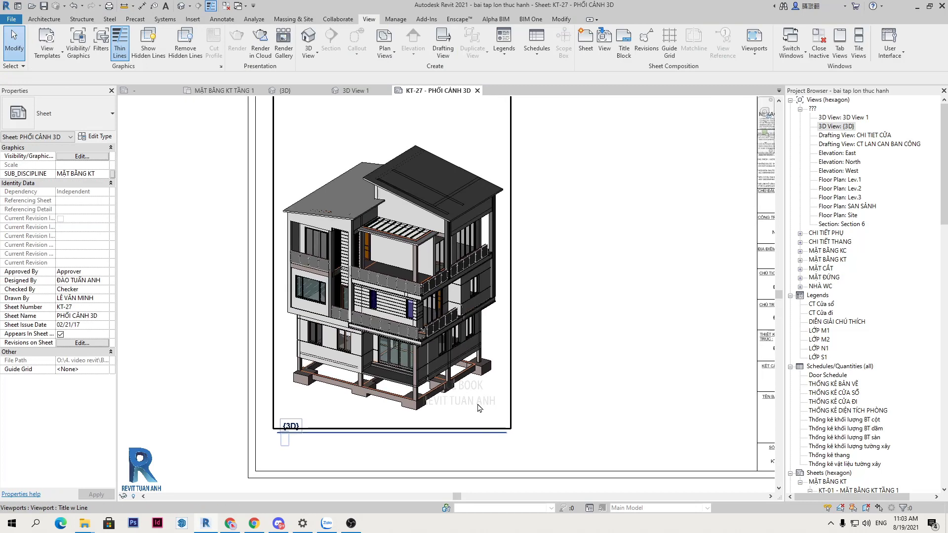
pyautogui.scroll(-2, 222, 242)
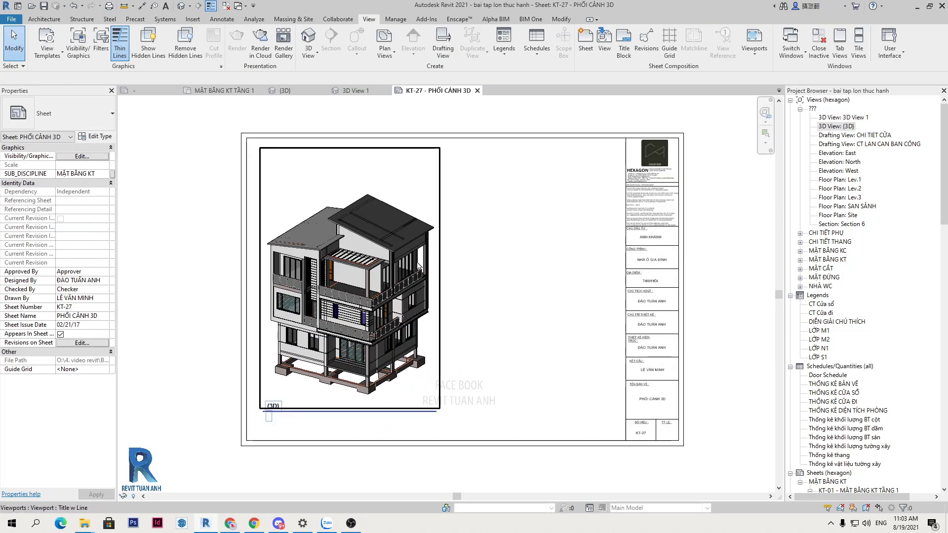
# Set the {3D} viewport's view scale to a custom 1:70.
pyautogui.doubleClick(348, 243)
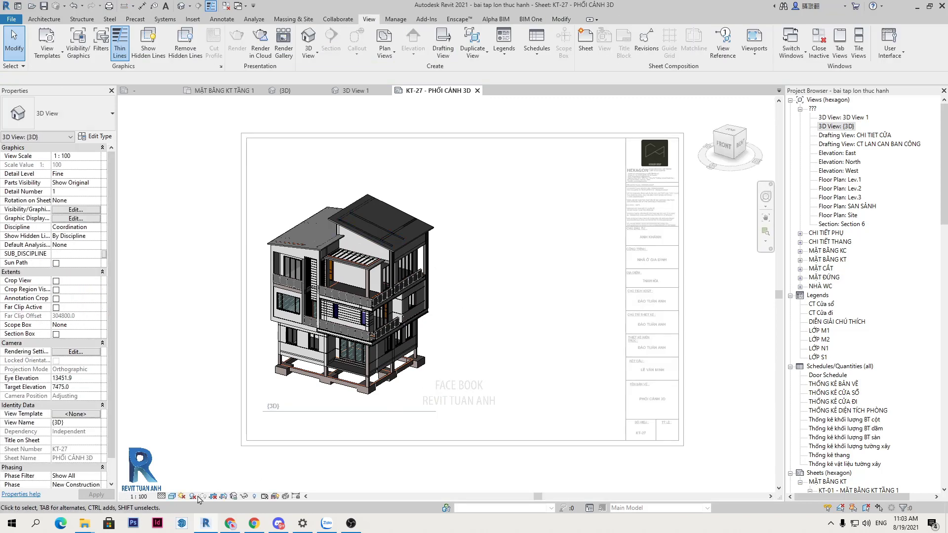
pyautogui.click(141, 497)
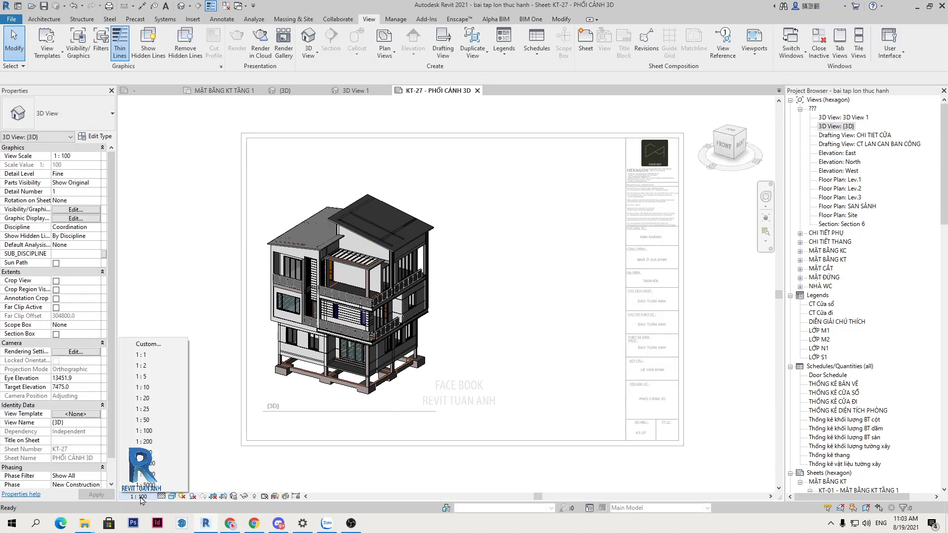
pyautogui.click(151, 425)
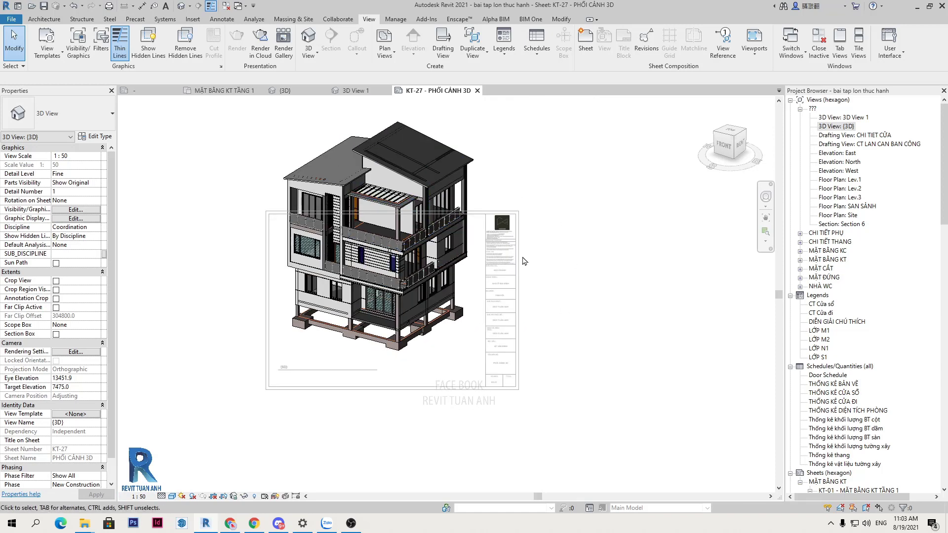
pyautogui.click(140, 497)
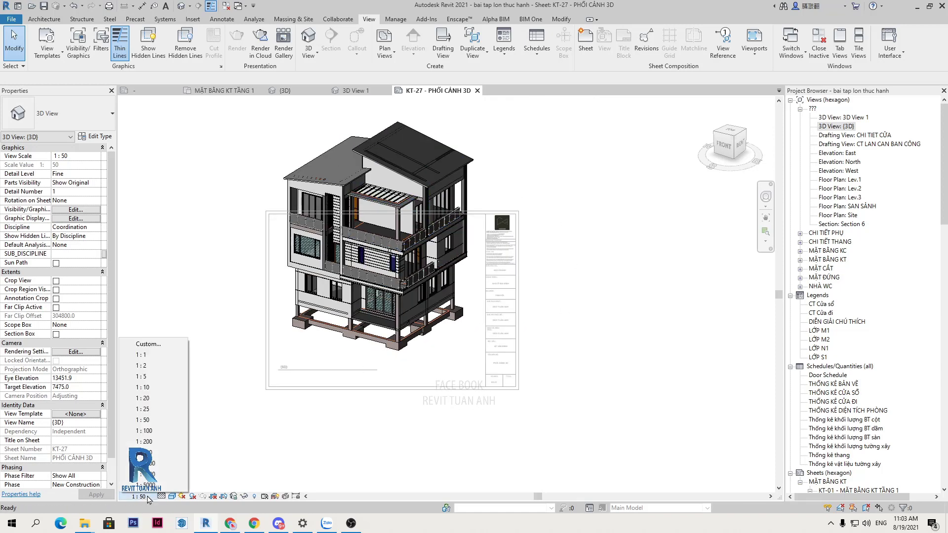
pyautogui.click(160, 349)
pyautogui.write('70')
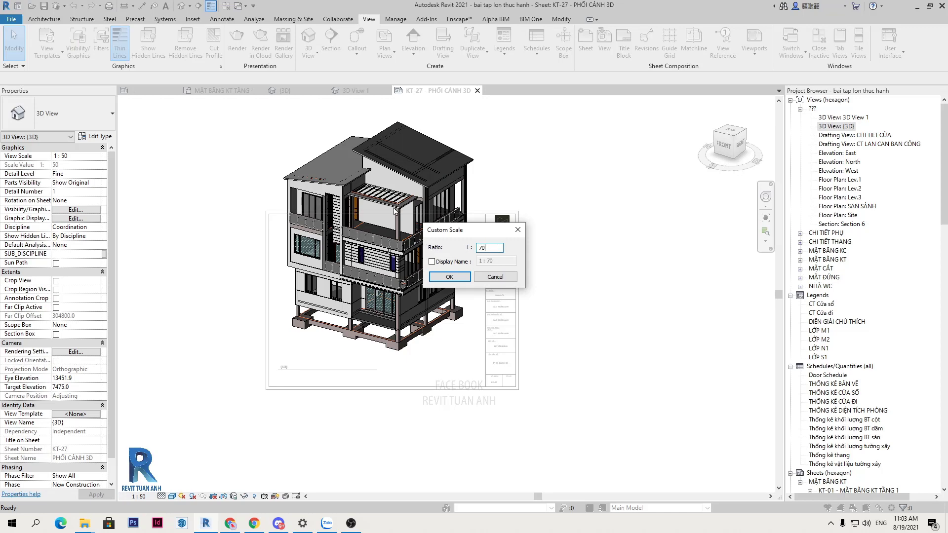
pyautogui.click(459, 279)
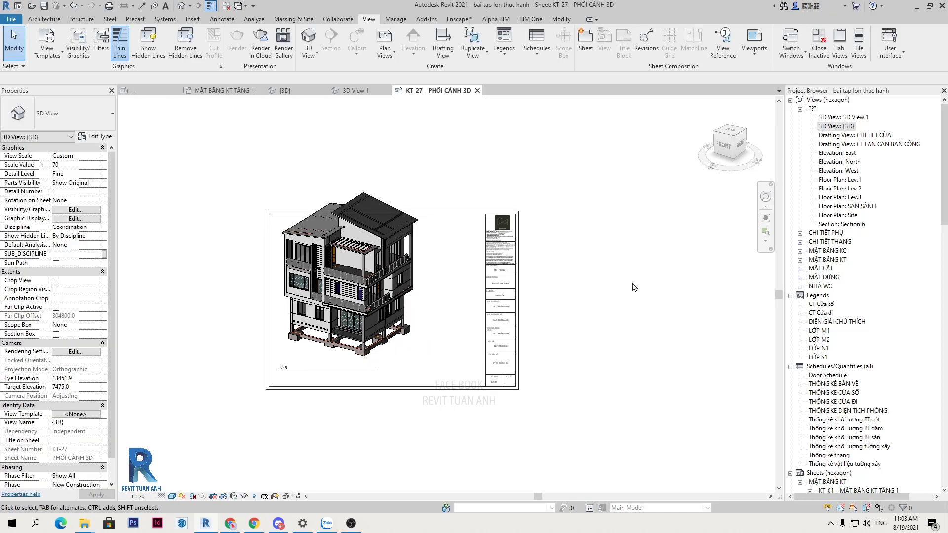
pyautogui.doubleClick(658, 278)
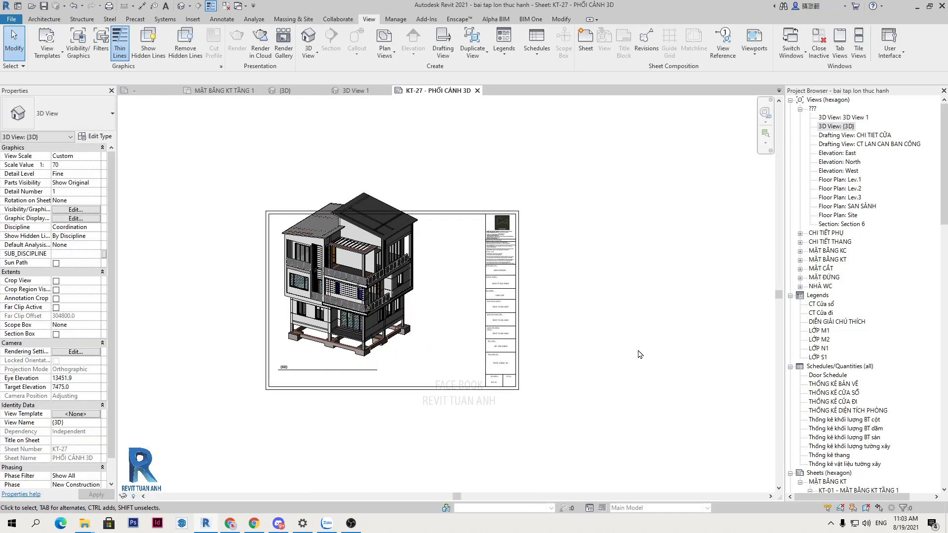
# Reposition the viewport on the sheet and move its title into the lower-left corner.
pyautogui.moveTo(375, 240); pyautogui.dragTo(402, 271)
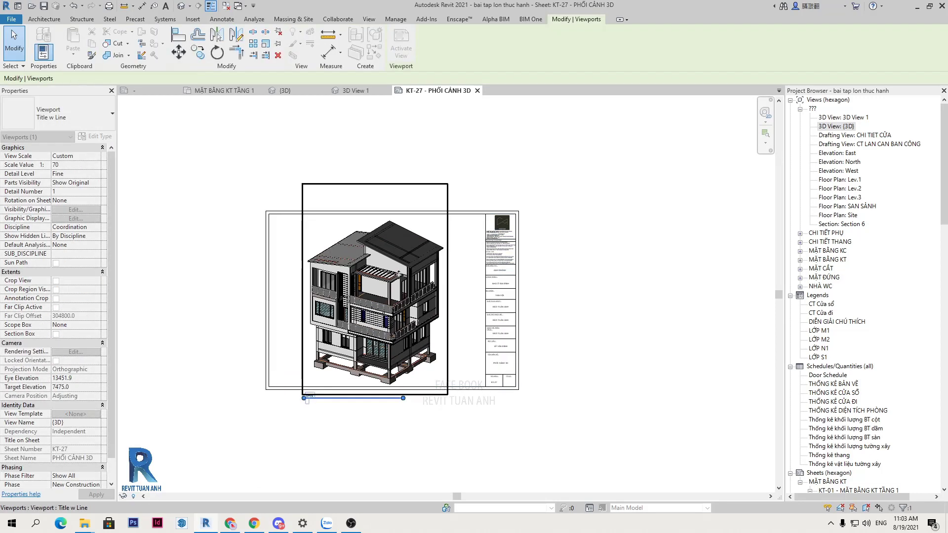
pyautogui.scroll(1, 401, 272)
pyautogui.scroll(2, 401, 271)
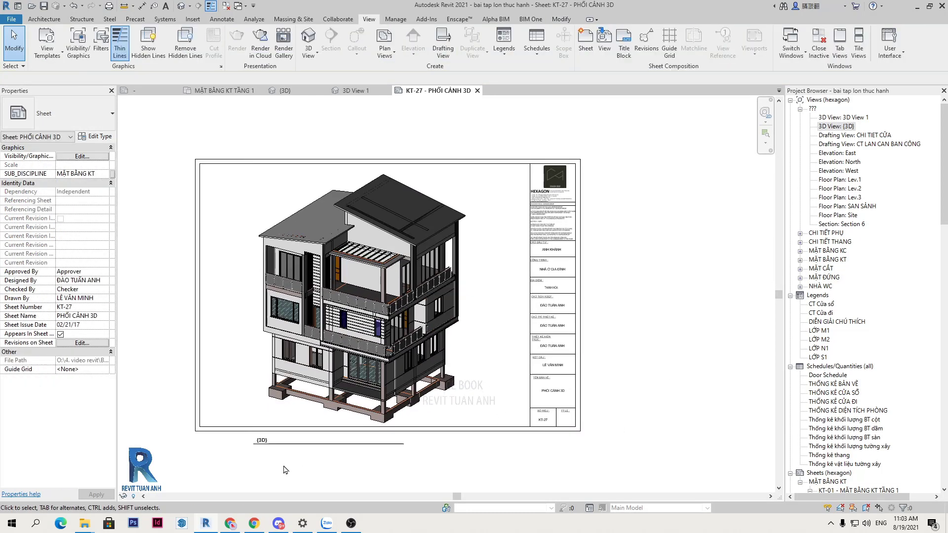
pyautogui.click(272, 446)
pyautogui.moveTo(272, 445); pyautogui.dragTo(231, 422)
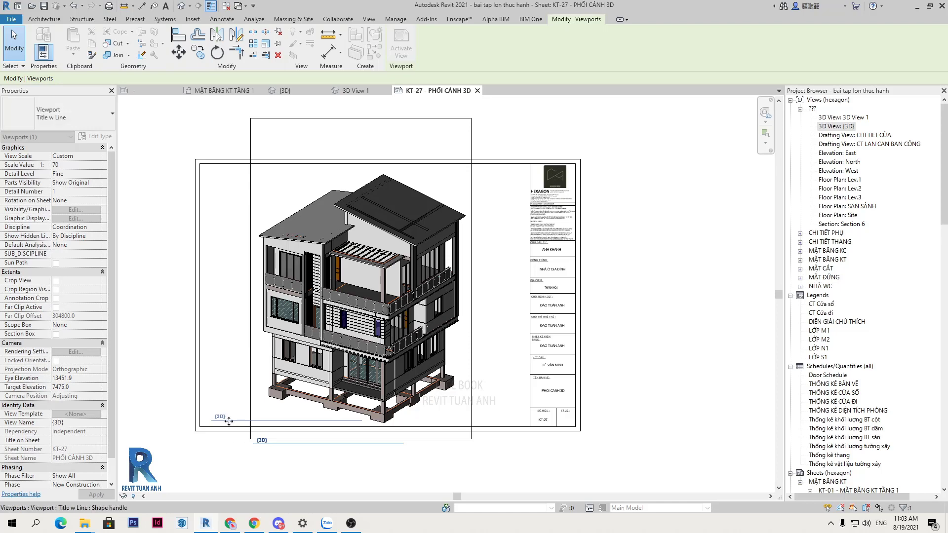
pyautogui.click(719, 339)
pyautogui.middleClick(716, 336)
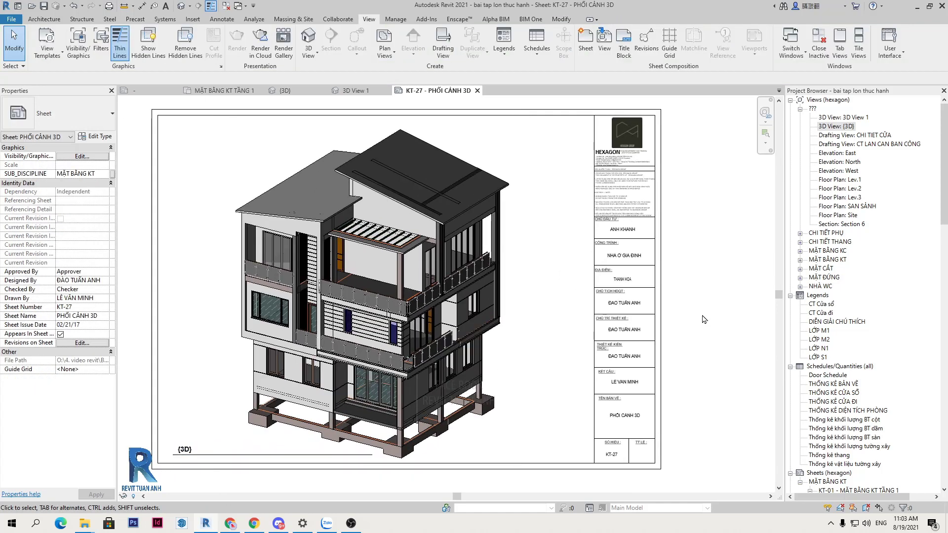
pyautogui.scroll(-2, 634, 264)
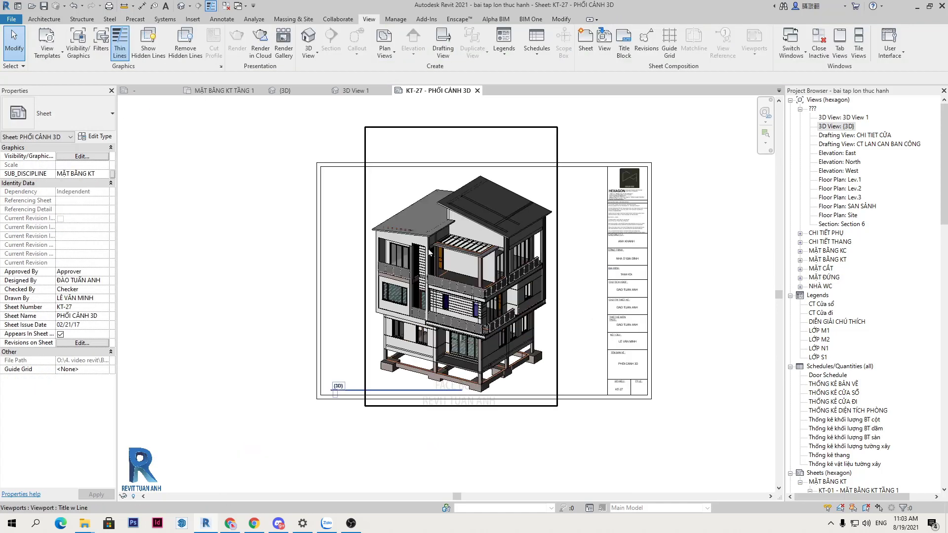
pyautogui.moveTo(500, 238); pyautogui.dragTo(475, 244, button='middle')
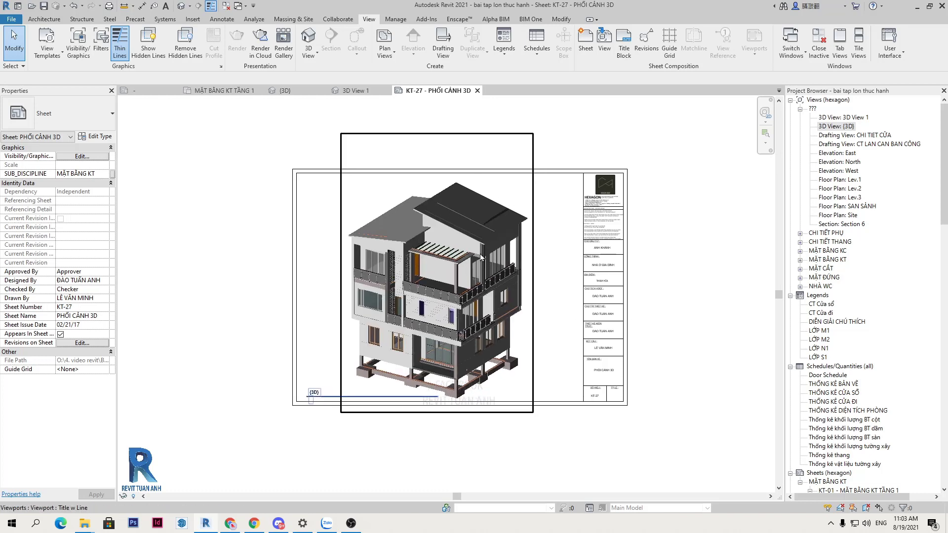
pyautogui.doubleClick(475, 244)
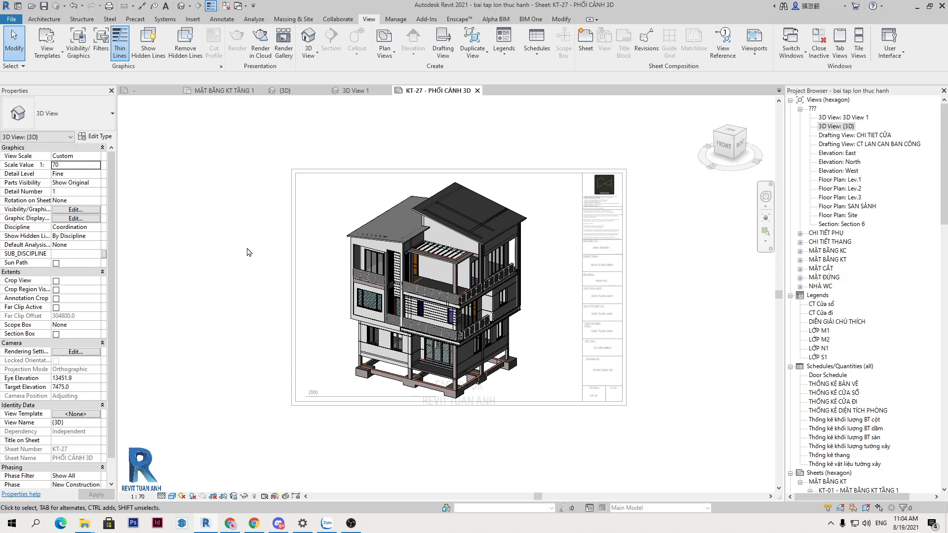
pyautogui.scroll(-2, 248, 253)
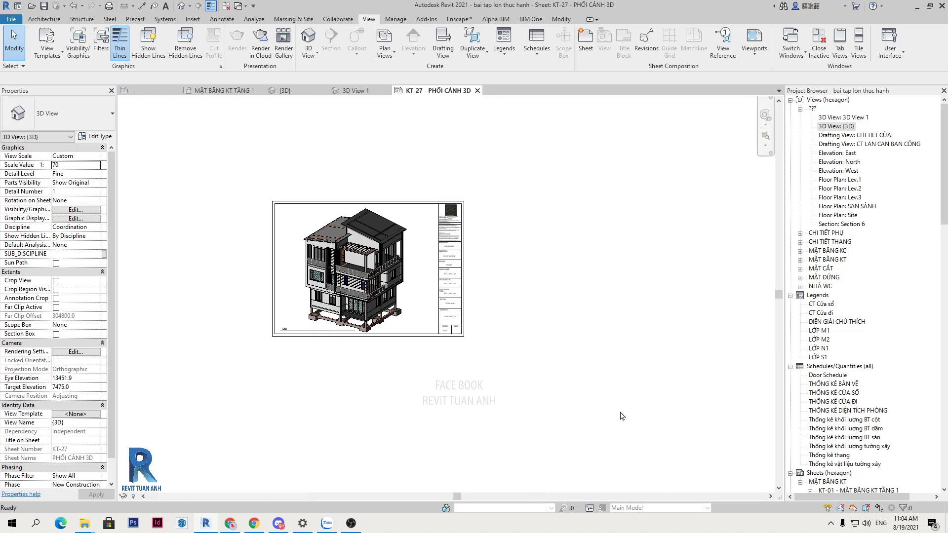
# Delete the {3D} viewport from sheet KT-27.
pyautogui.click(322, 232)
pyautogui.press('Delete')
pyautogui.scroll(3, 328, 247)
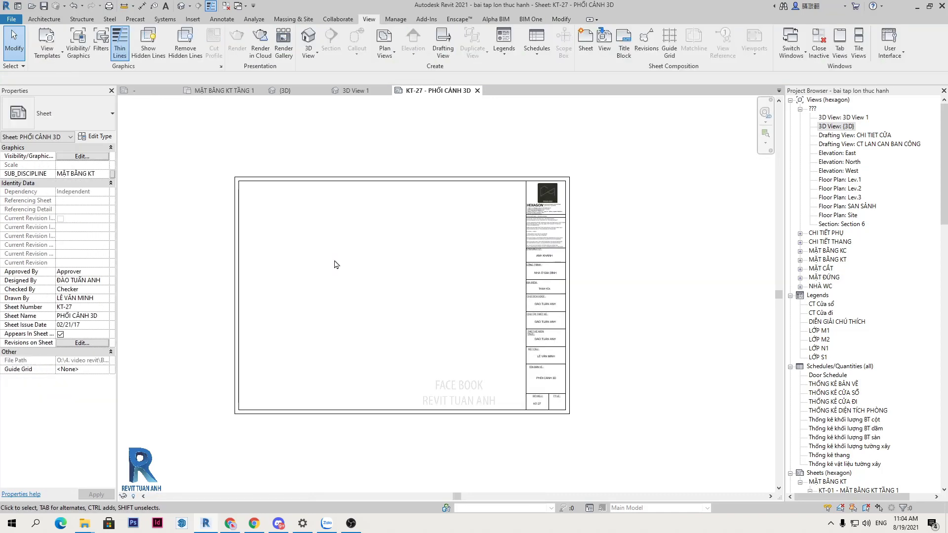
pyautogui.moveTo(334, 262)
pyautogui.mouseDown(button='middle')
pyautogui.moveTo(425, 247)
pyautogui.moveTo(426, 260)
pyautogui.mouseUp(button='middle')
pyautogui.scroll(1, 404, 226)
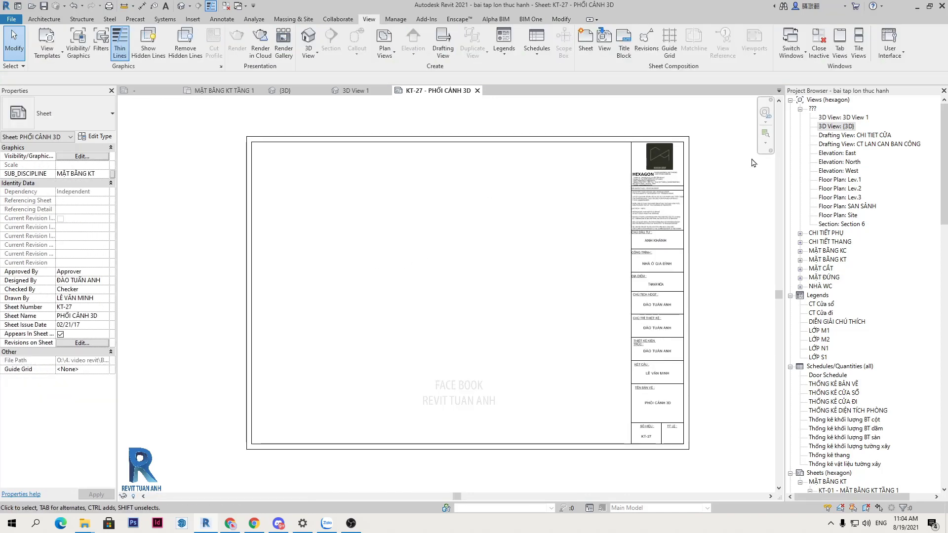
# Place 3D View 1 on the sheet and shift its viewport slightly left.
pyautogui.click(866, 120)
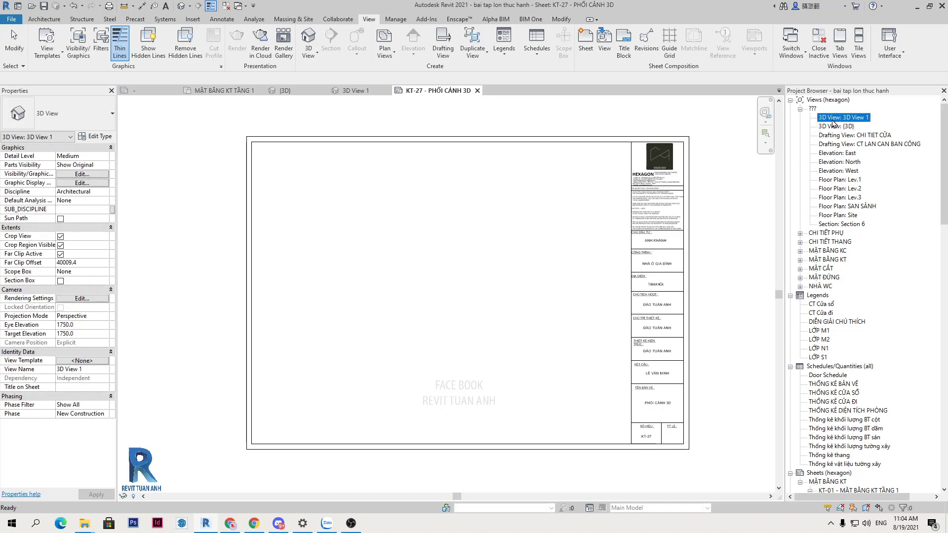
pyautogui.click(422, 303)
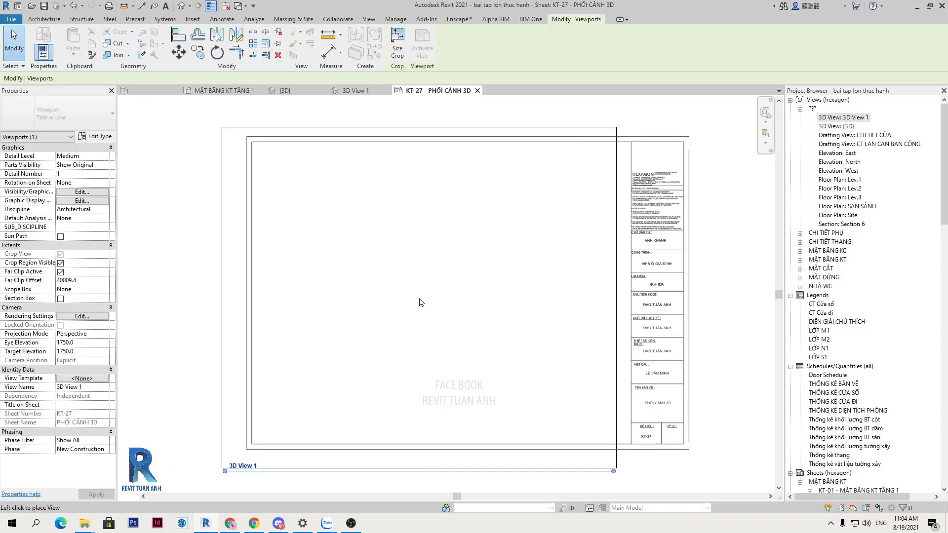
pyautogui.doubleClick(487, 328)
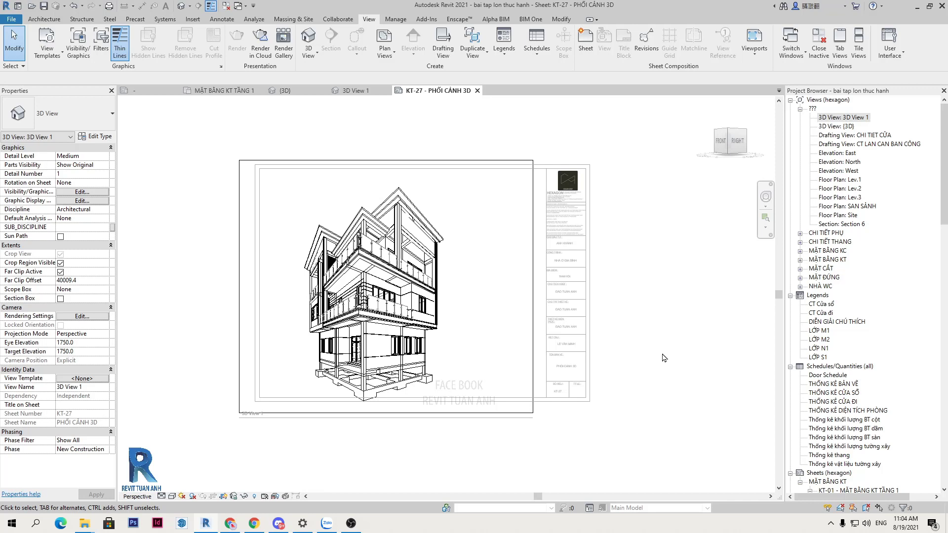
pyautogui.doubleClick(663, 381)
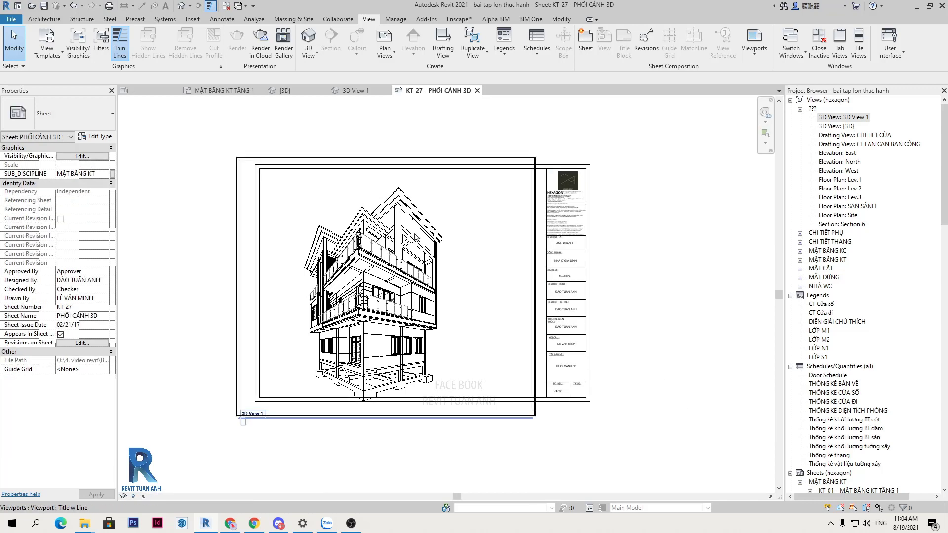
pyautogui.scroll(2, 375, 176)
pyautogui.scroll(1, 374, 176)
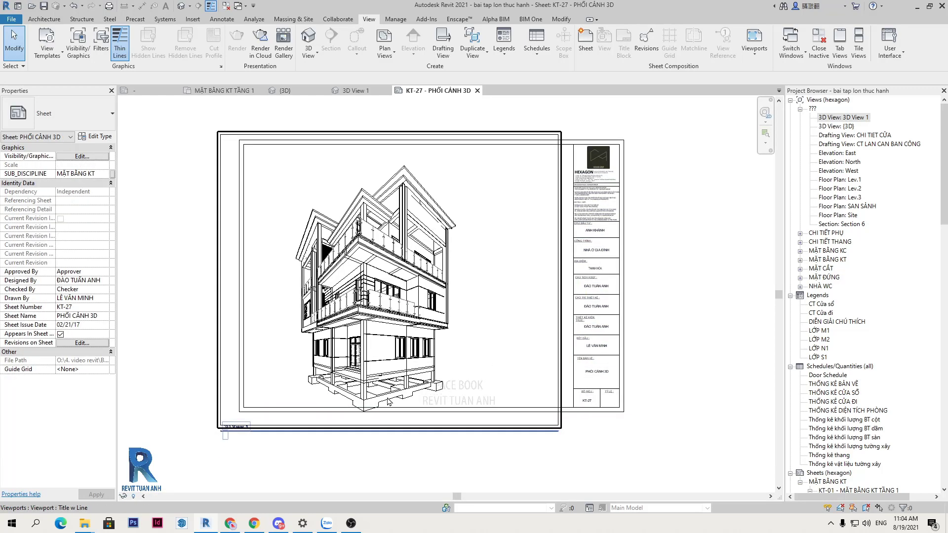
pyautogui.click(396, 246)
pyautogui.moveTo(395, 246); pyautogui.dragTo(382, 247)
pyautogui.click(692, 282)
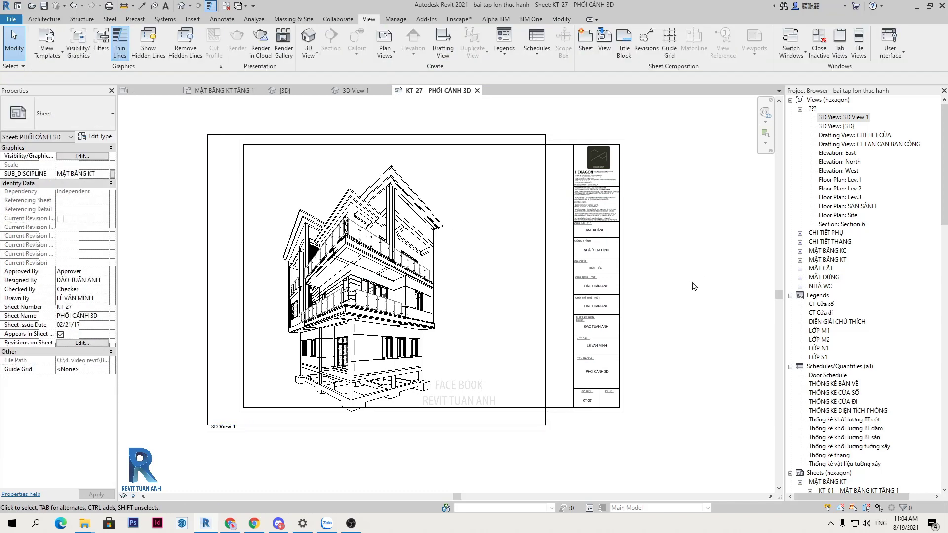
pyautogui.click(380, 251)
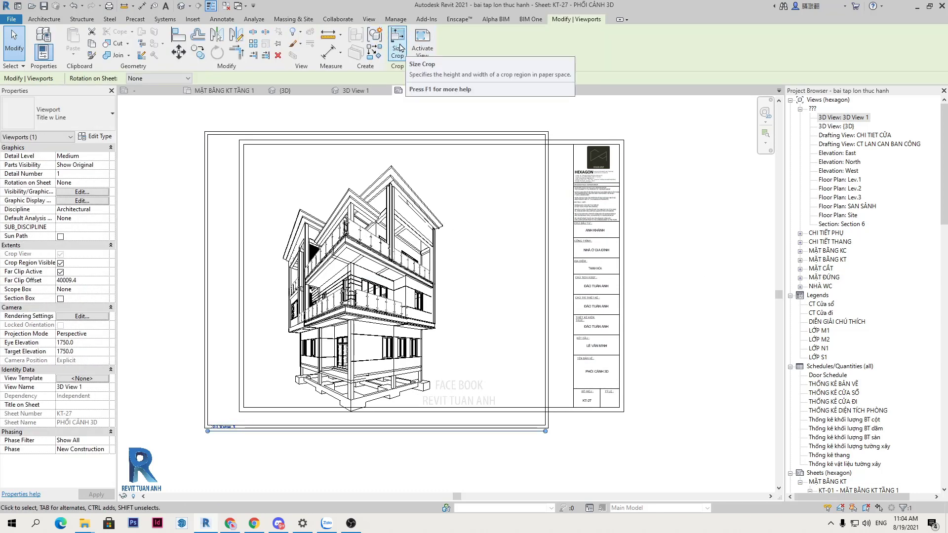
pyautogui.click(400, 48)
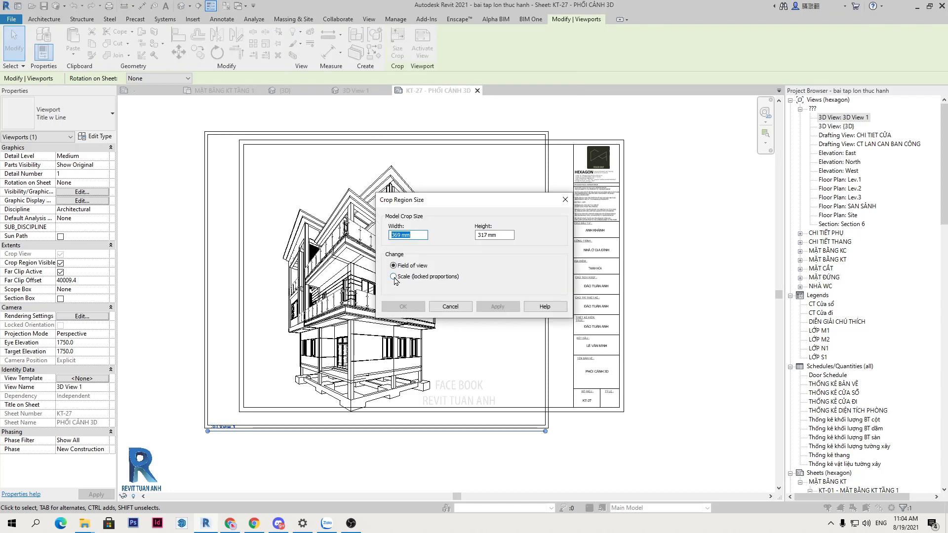
pyautogui.click(394, 277)
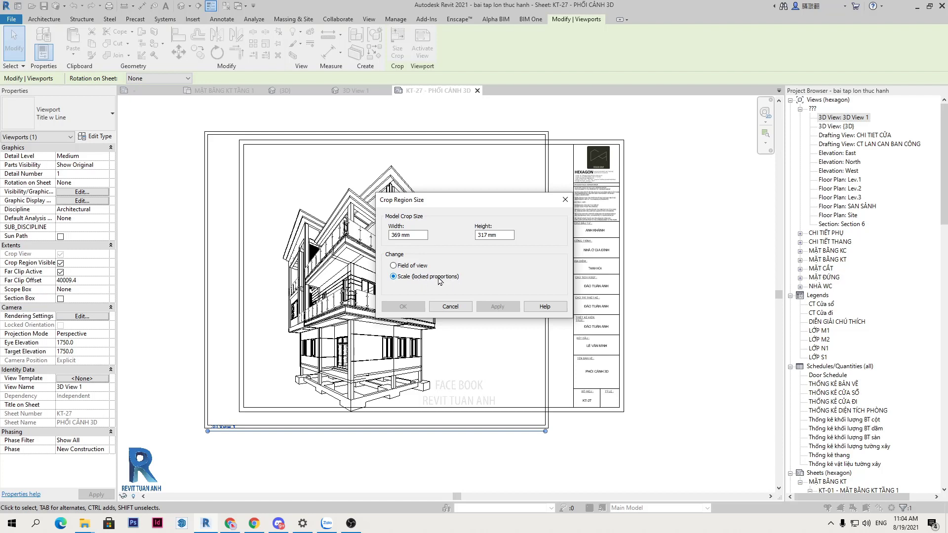
pyautogui.moveTo(419, 236); pyautogui.dragTo(378, 236)
pyautogui.write('200')
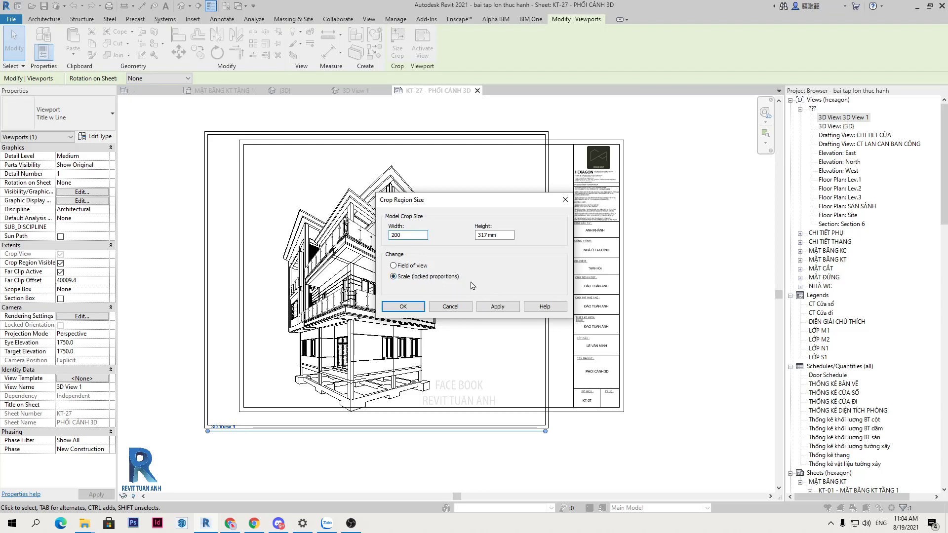
pyautogui.press('Tab')
pyautogui.hotkey('shift', 'Tab')
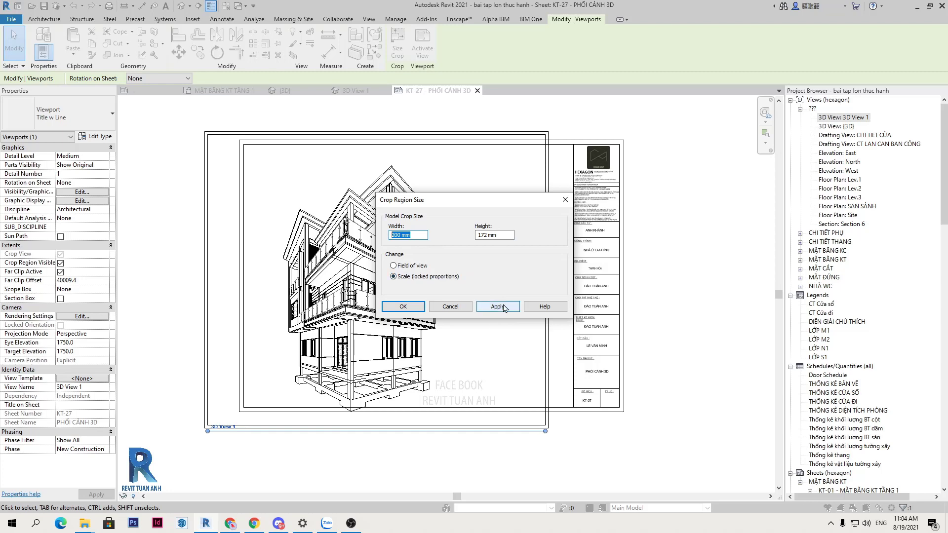
pyautogui.click(497, 307)
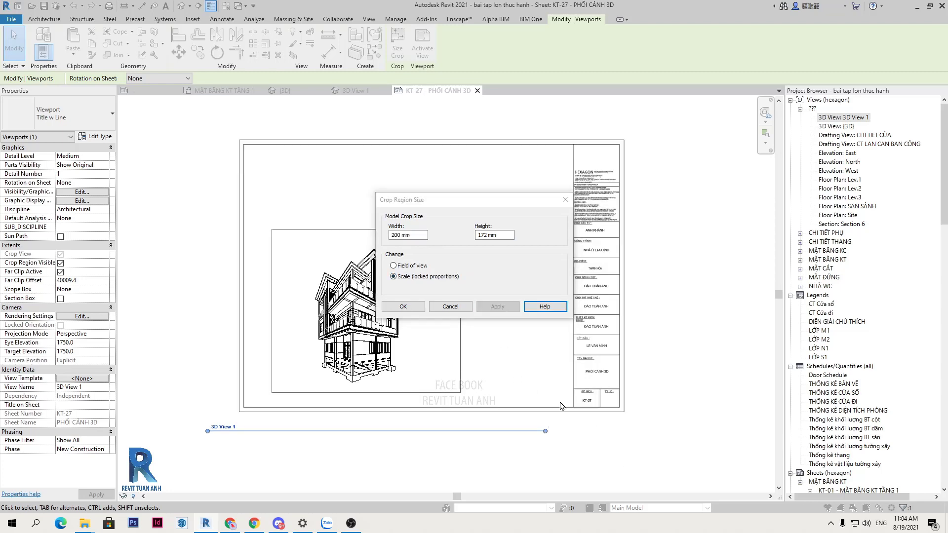
pyautogui.click(403, 307)
pyautogui.click(404, 466)
pyautogui.click(356, 309)
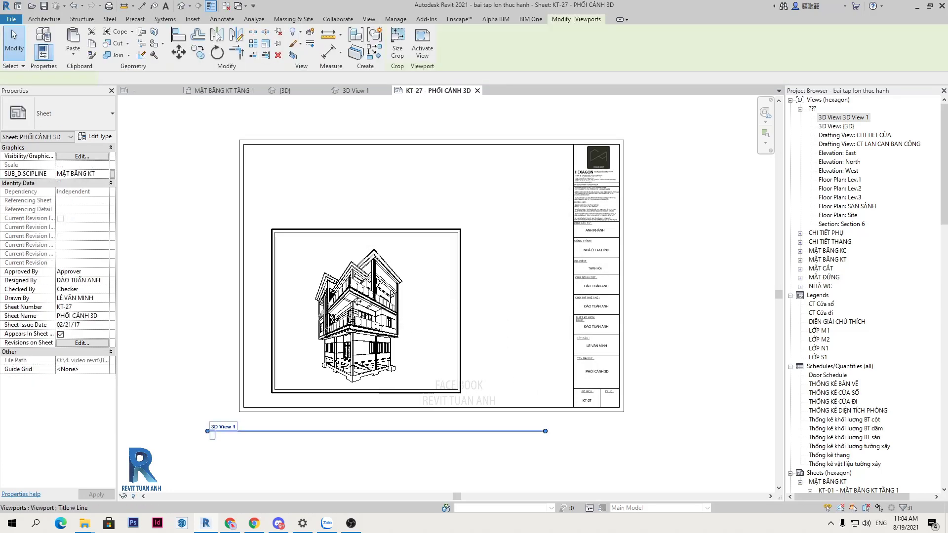
pyautogui.moveTo(356, 309); pyautogui.dragTo(337, 225)
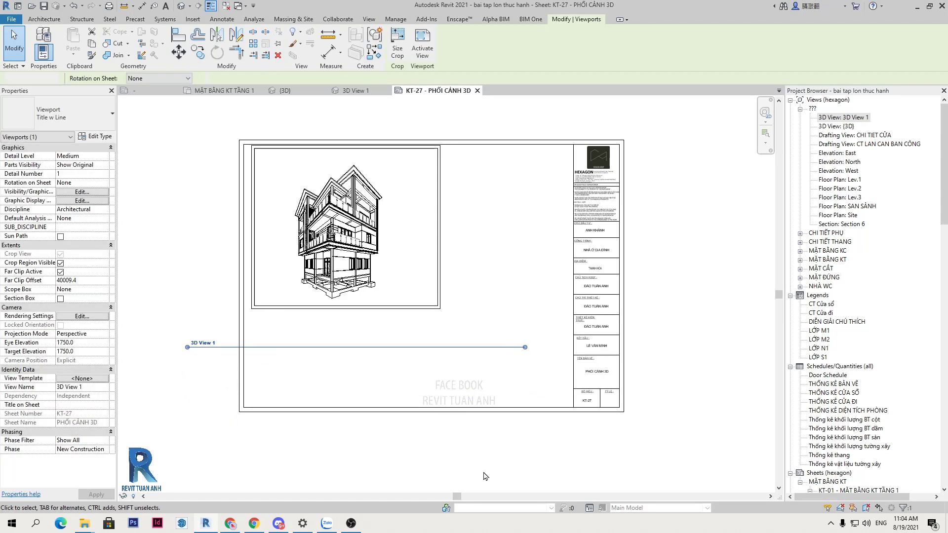
pyautogui.click(197, 390)
pyautogui.click(199, 345)
pyautogui.moveTo(199, 346); pyautogui.dragTo(293, 324)
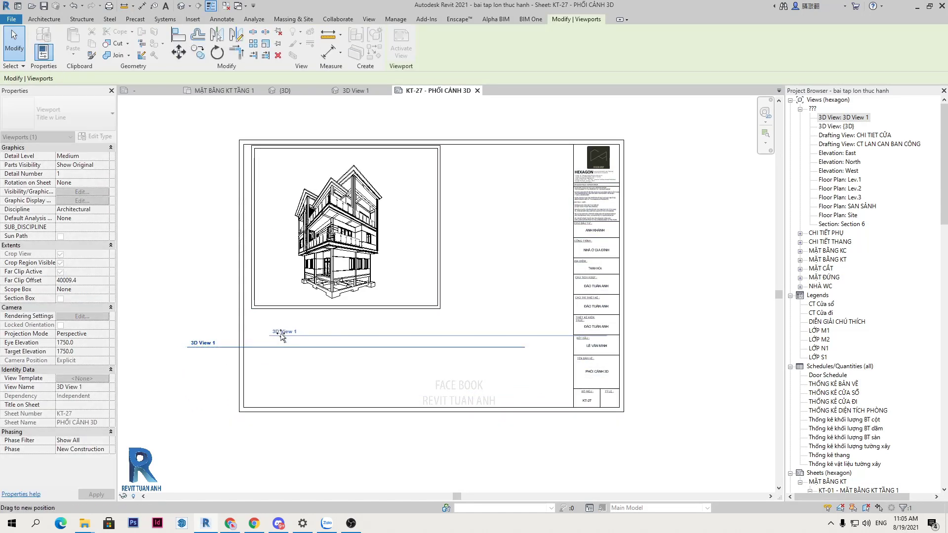
pyautogui.click(395, 344)
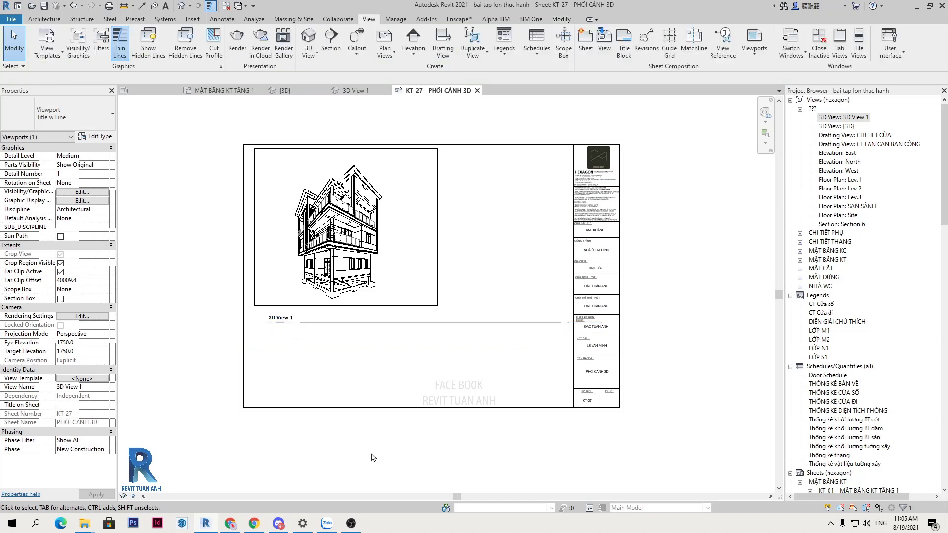
# Duplicate the viewport's type under the name 'No Title'.
pyautogui.click(277, 320)
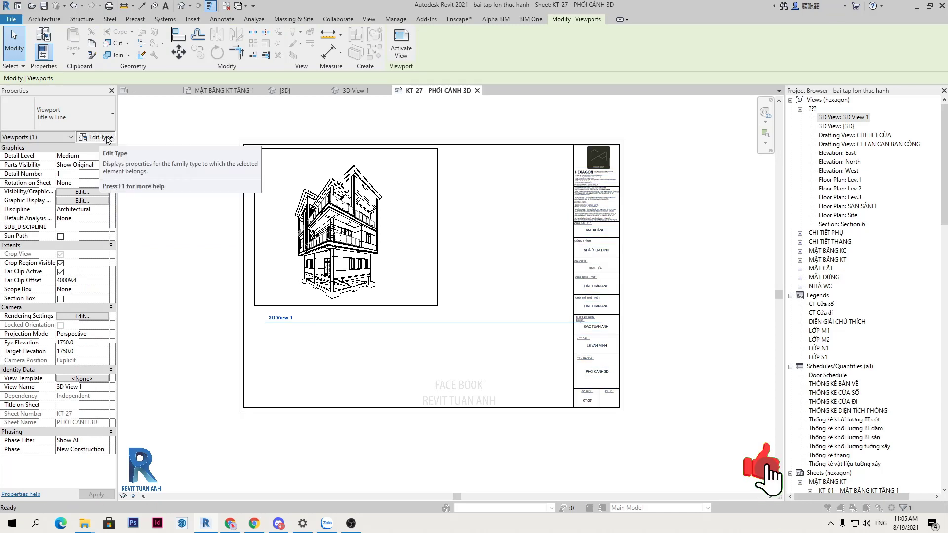
pyautogui.click(100, 137)
pyautogui.click(805, 109)
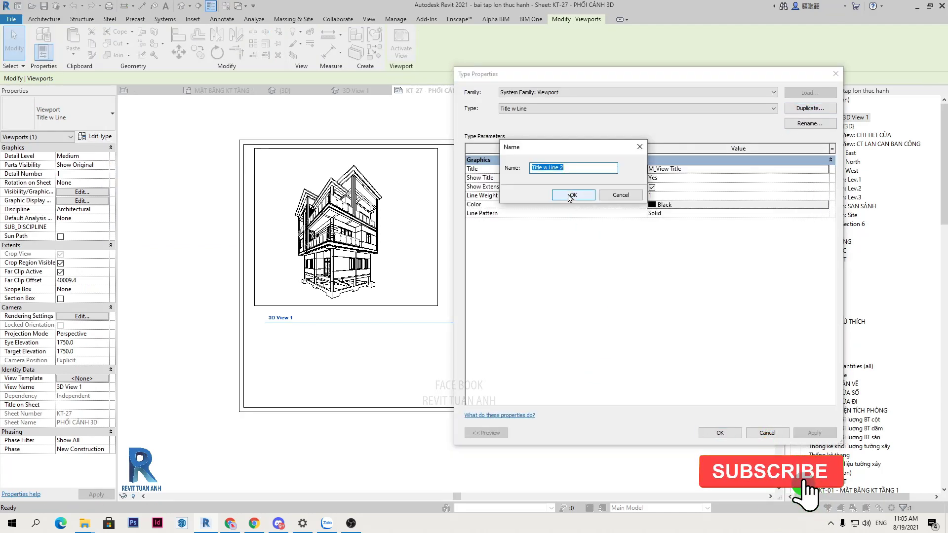
pyautogui.click(546, 166)
pyautogui.moveTo(543, 168); pyautogui.dragTo(565, 167)
pyautogui.press('Delete')
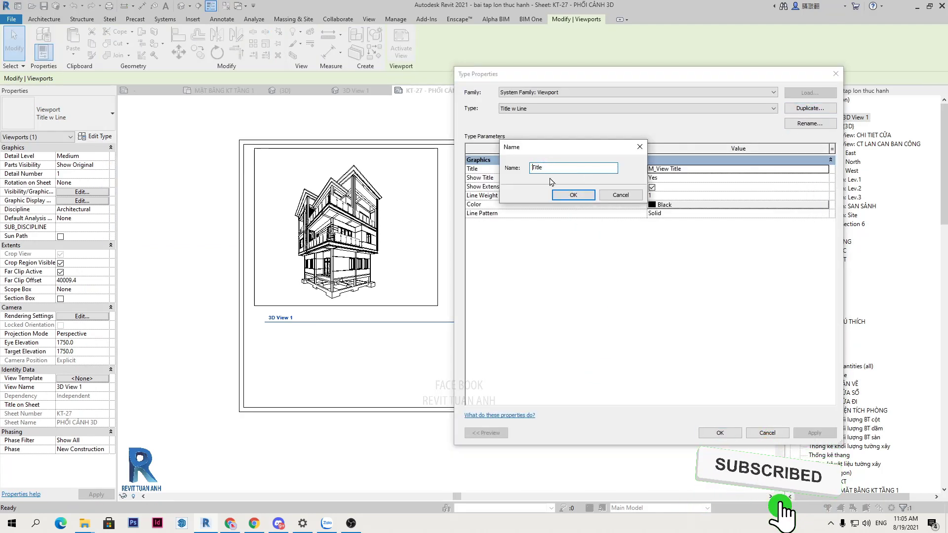
pyautogui.press('Home')
pyautogui.write('No')
pyautogui.click(555, 196)
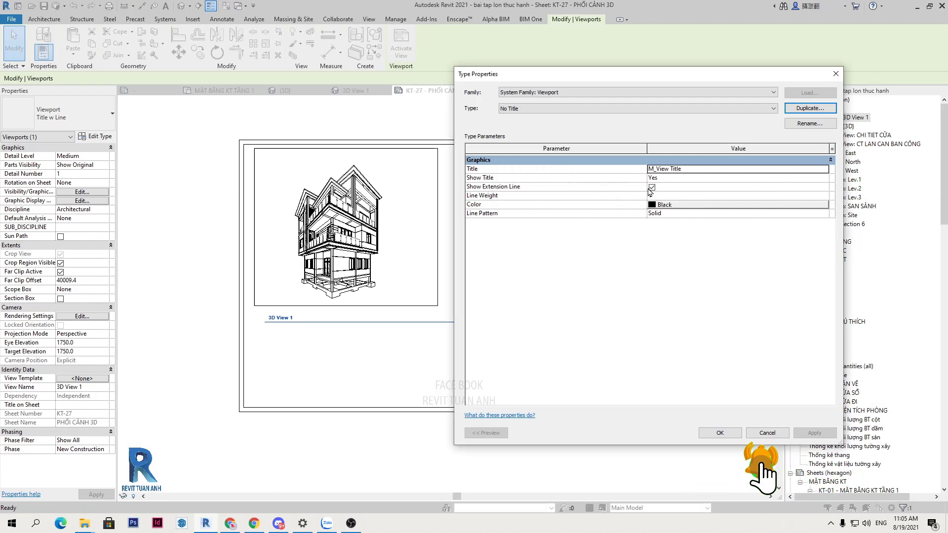
# Set Show Title to No for the No Title type and apply it.
pyautogui.click(739, 178)
pyautogui.click(691, 196)
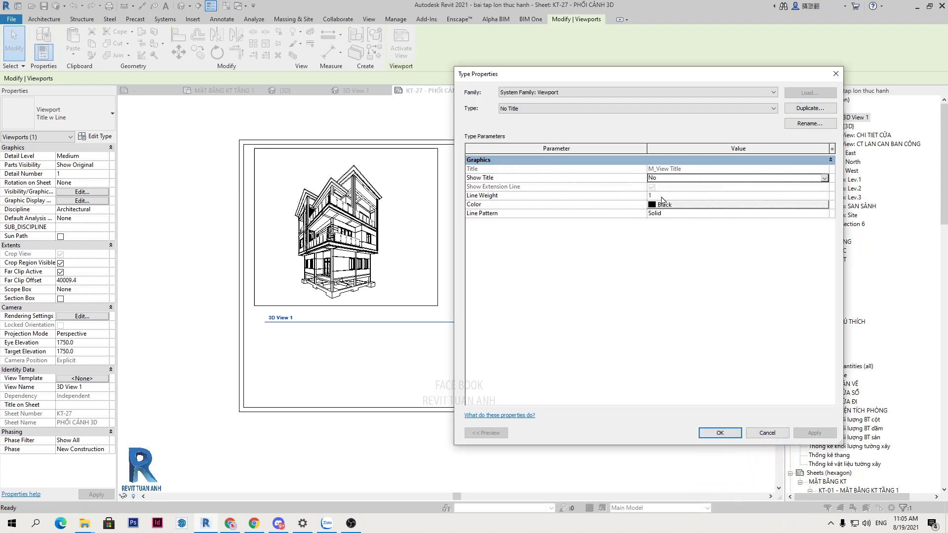
pyautogui.click(720, 433)
pyautogui.click(707, 345)
pyautogui.scroll(1, 342, 354)
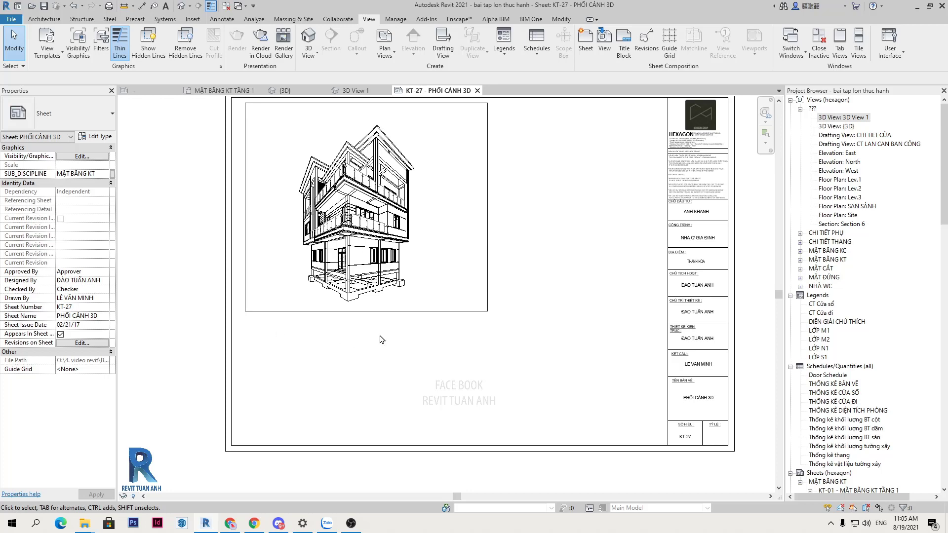
pyautogui.scroll(-2, 383, 340)
pyautogui.scroll(1, 360, 292)
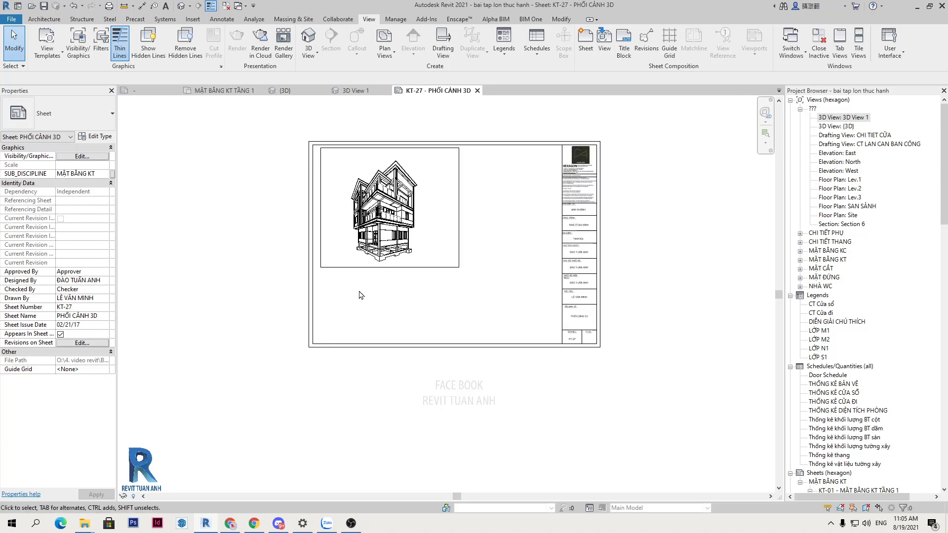
pyautogui.scroll(1, 390, 338)
pyautogui.click(391, 338)
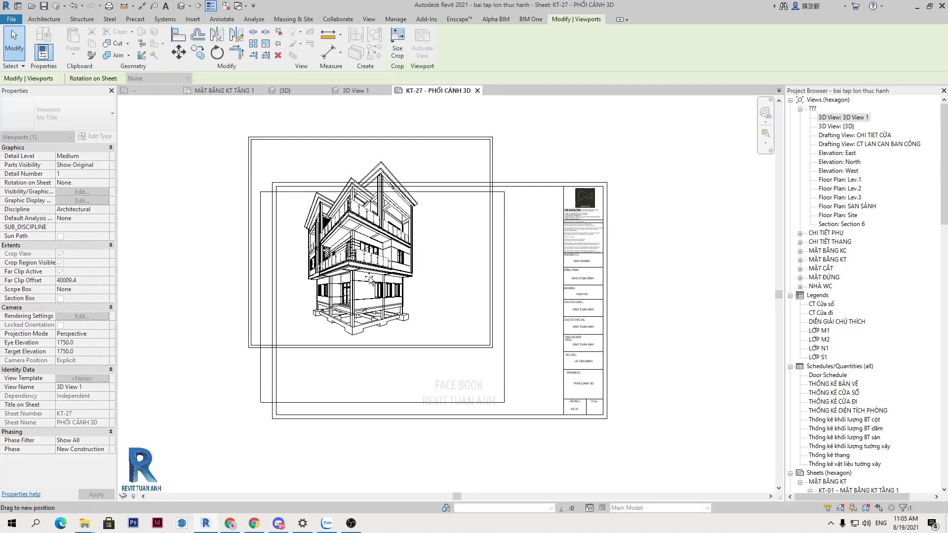
# Clear the viewport selection and pan across sheet KT-27 to review it.
pyautogui.scroll(-1, 555, 303)
pyautogui.scroll(2, 555, 302)
pyautogui.click(691, 316)
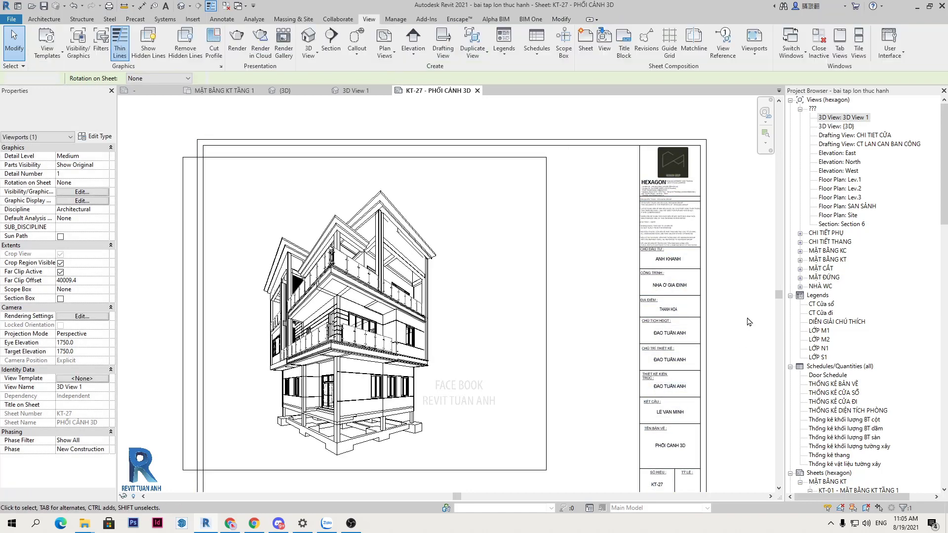
pyautogui.moveTo(720, 335); pyautogui.dragTo(713, 303, button='middle')
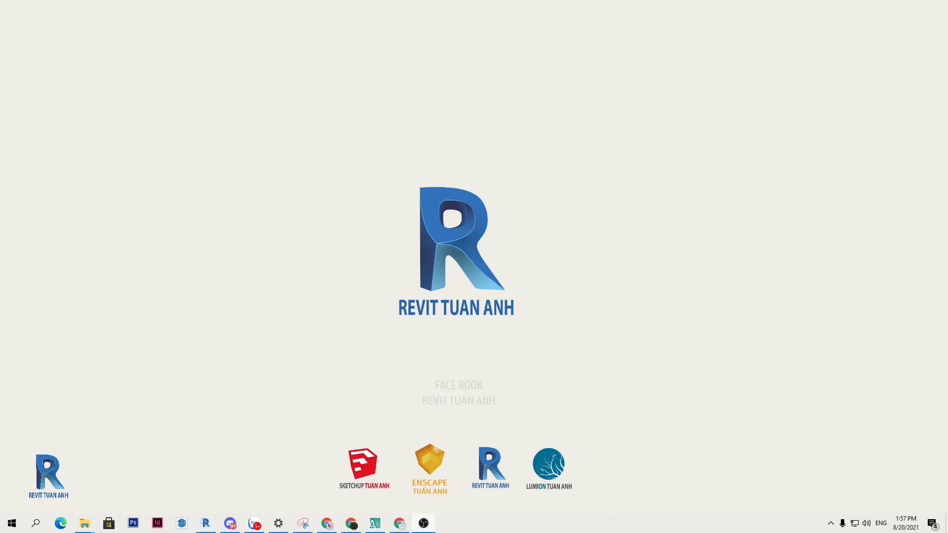
# Restore the Revit window on Floor Plan: Level 1 and clear the kitchen island selection.
pyautogui.click(207, 523)
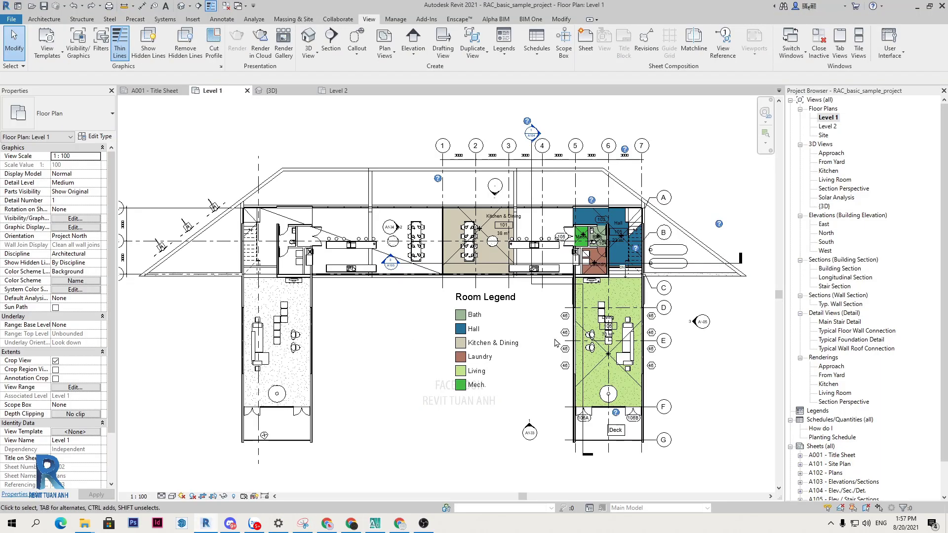
pyautogui.moveTo(435, 347); pyautogui.dragTo(430, 346, button='middle')
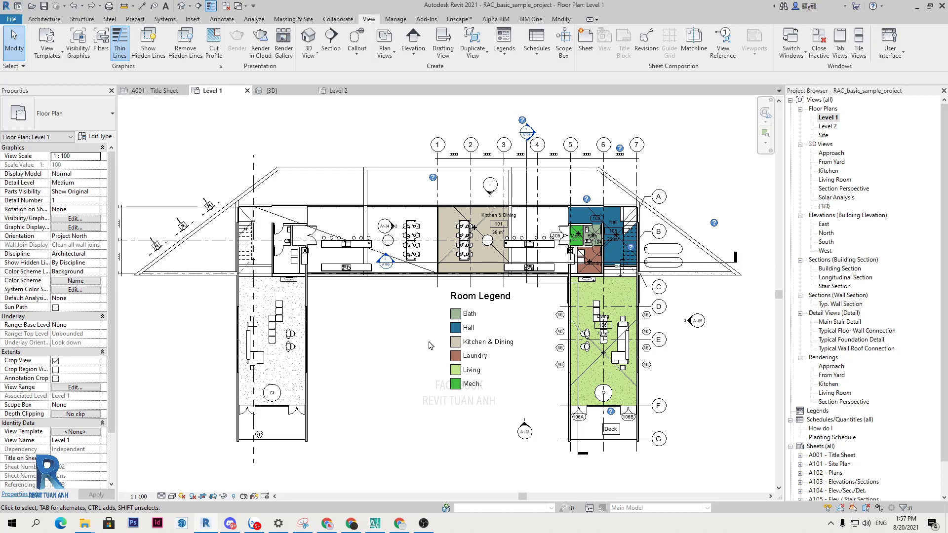
pyautogui.moveTo(390, 328); pyautogui.dragTo(393, 326, button='middle')
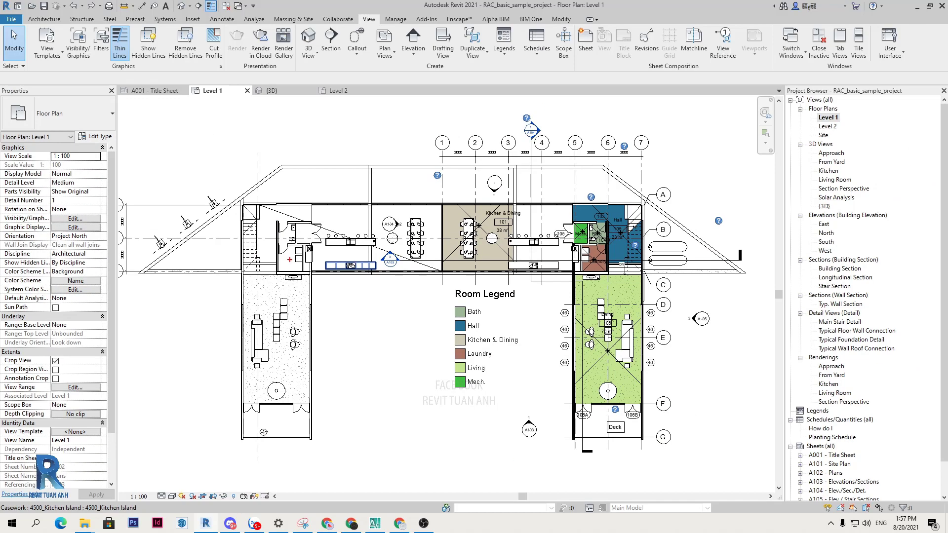
pyautogui.moveTo(235, 189); pyautogui.dragTo(323, 439)
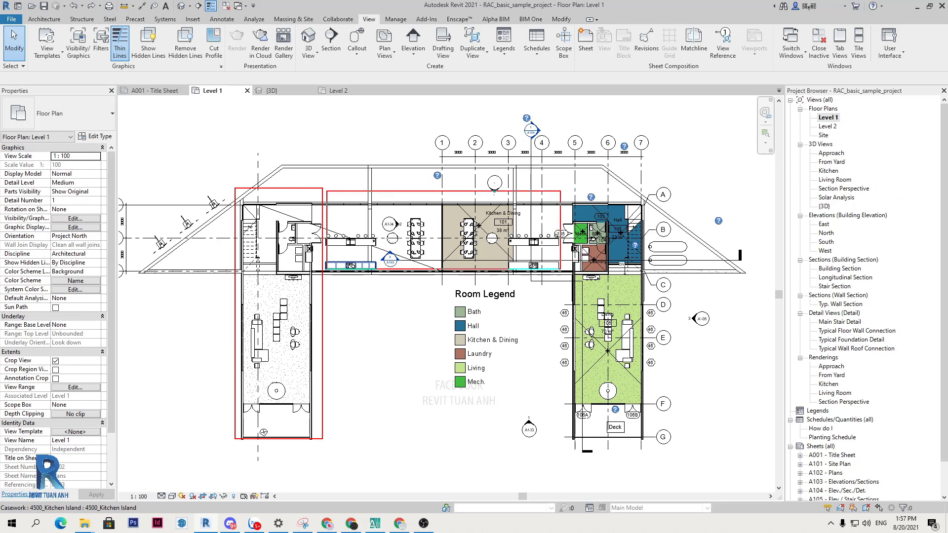
pyautogui.moveTo(327, 192); pyautogui.dragTo(571, 271)
pyautogui.moveTo(563, 179); pyautogui.dragTo(680, 455)
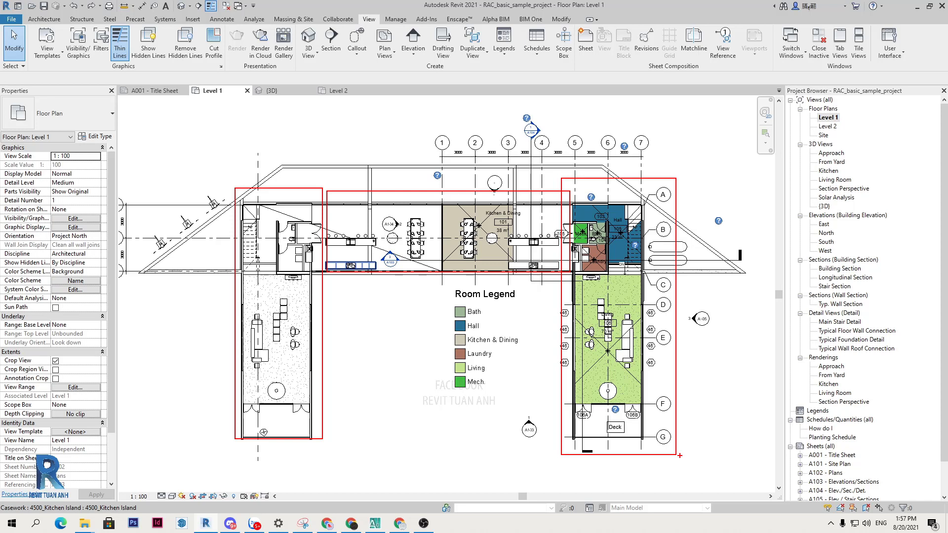
pyautogui.press('Escape')
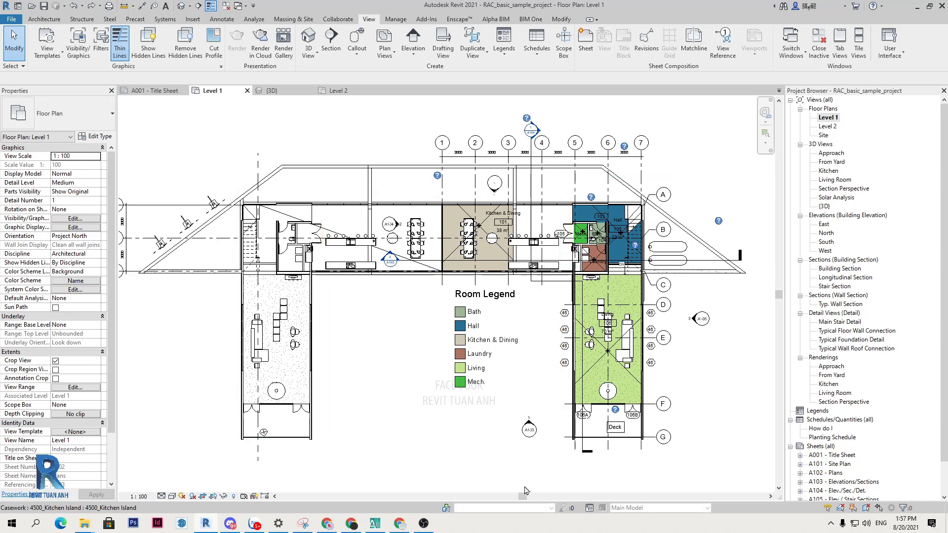
pyautogui.press('Escape')
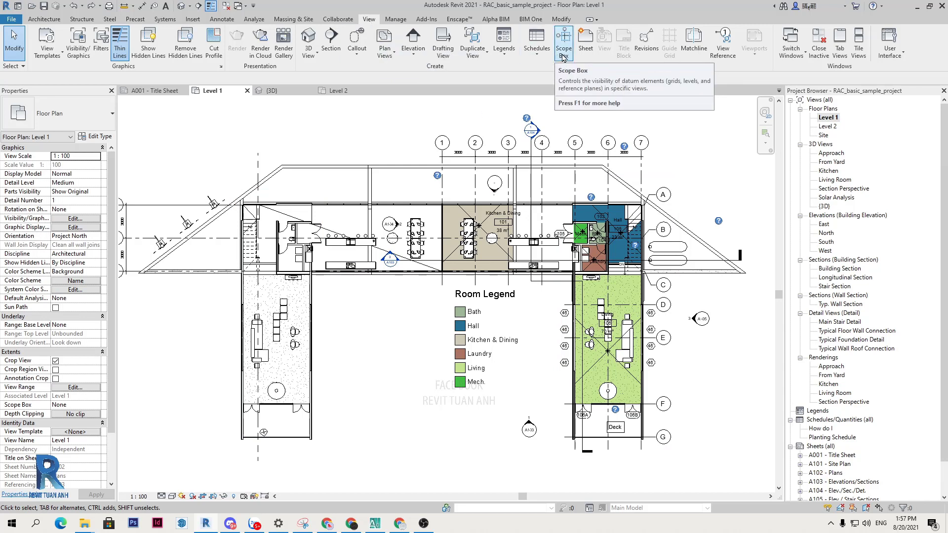
pyautogui.moveTo(711, 168); pyautogui.dragTo(709, 167, button='middle')
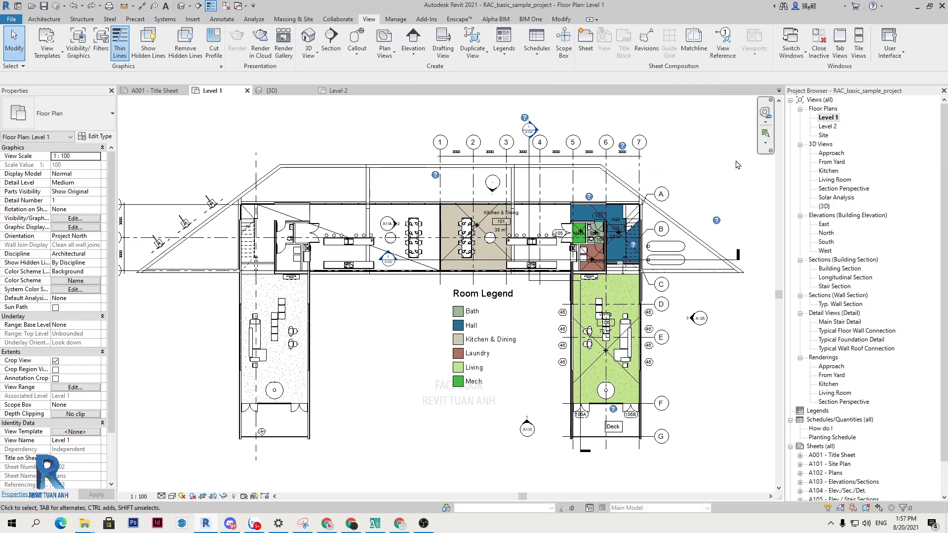
# Duplicate the Level 1 floor plan into three copied views.
pyautogui.rightClick(833, 119)
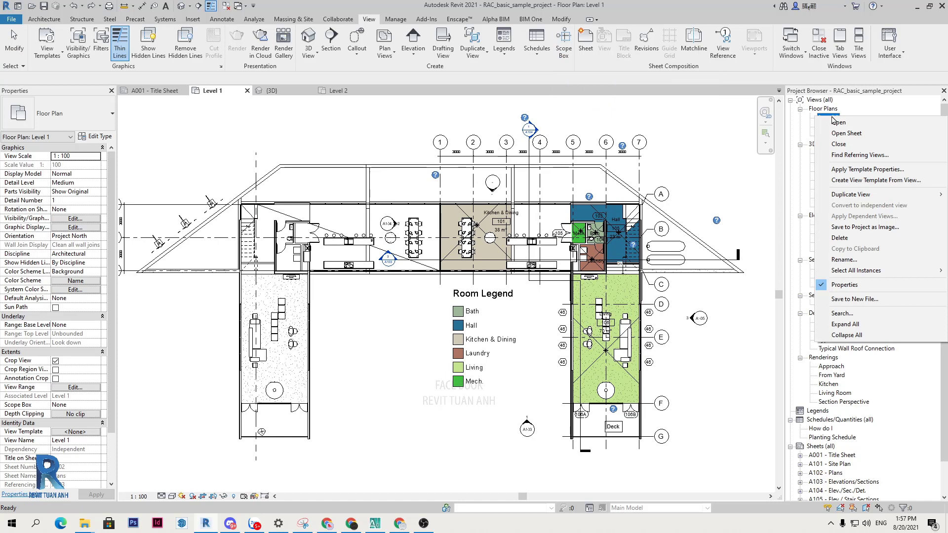
pyautogui.moveTo(850, 194)
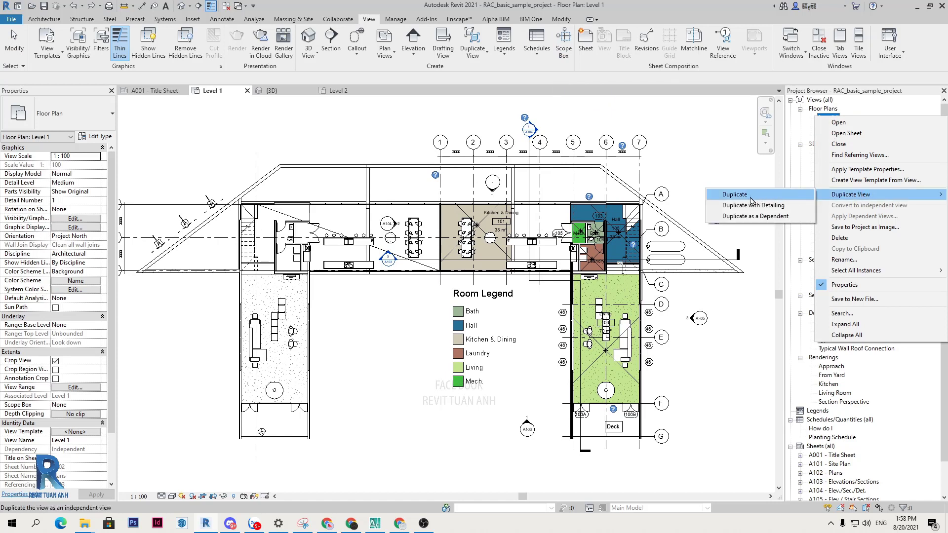
pyautogui.click(751, 201)
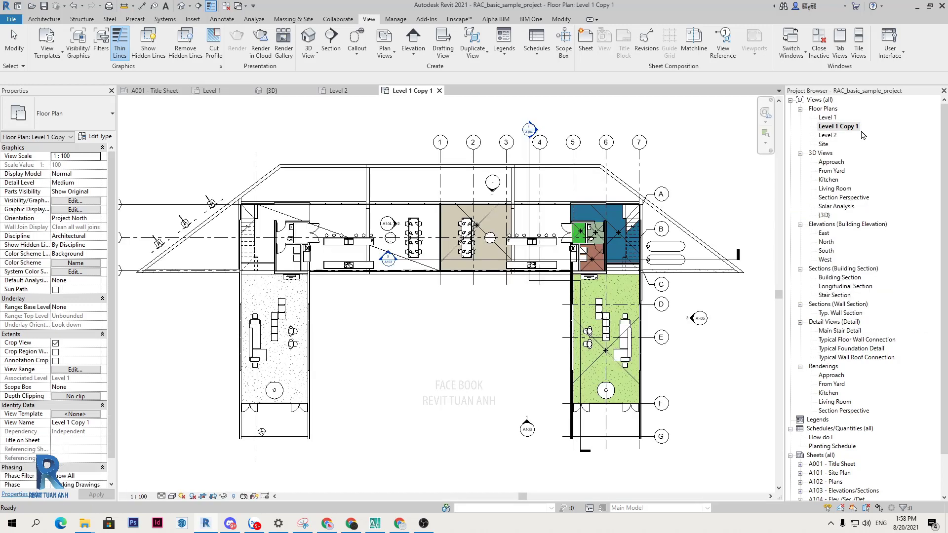
pyautogui.rightClick(852, 127)
pyautogui.moveTo(850, 203)
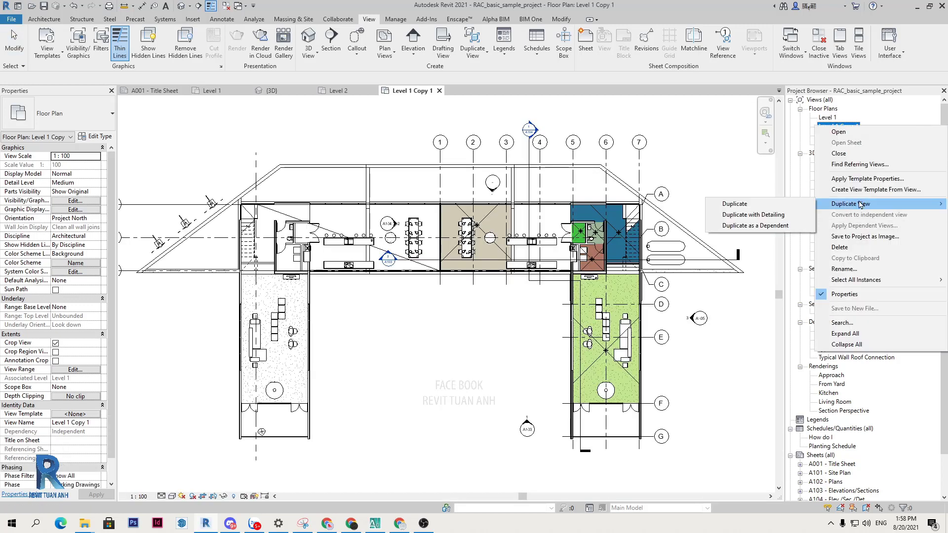
pyautogui.click(741, 204)
pyautogui.rightClick(850, 135)
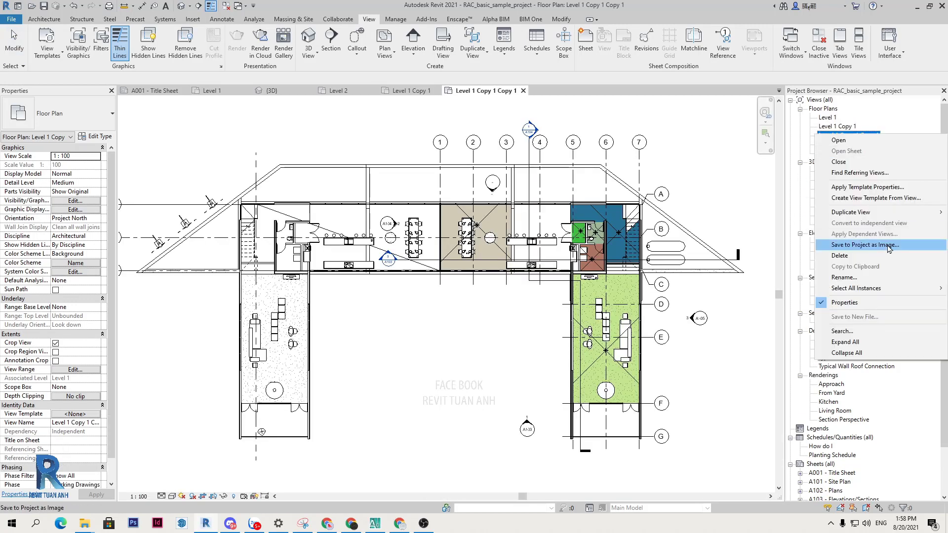
pyautogui.click(731, 211)
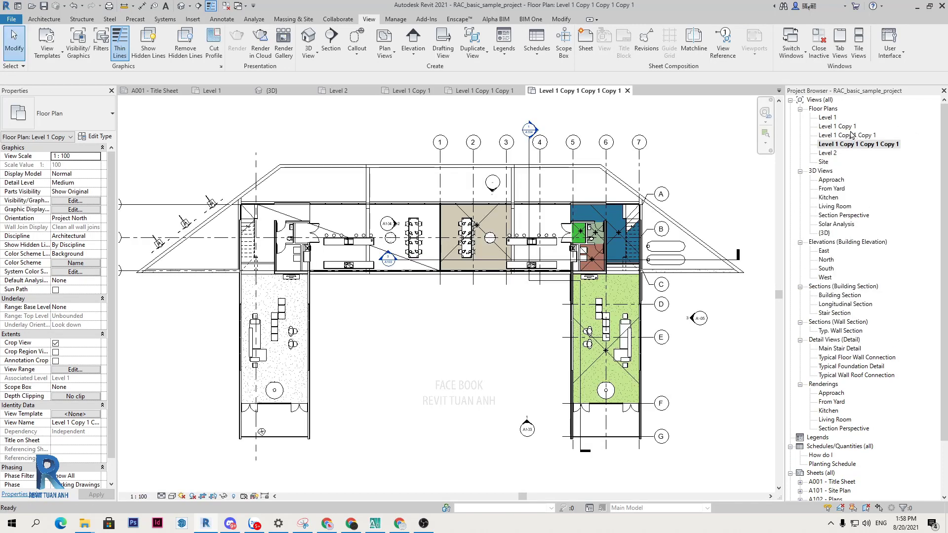
# Rename the three copies to PHAN KHU 1, PHAN KHU 2 and PHAN KHU 3.
pyautogui.rightClick(851, 127)
pyautogui.click(845, 269)
pyautogui.write('phan khu')
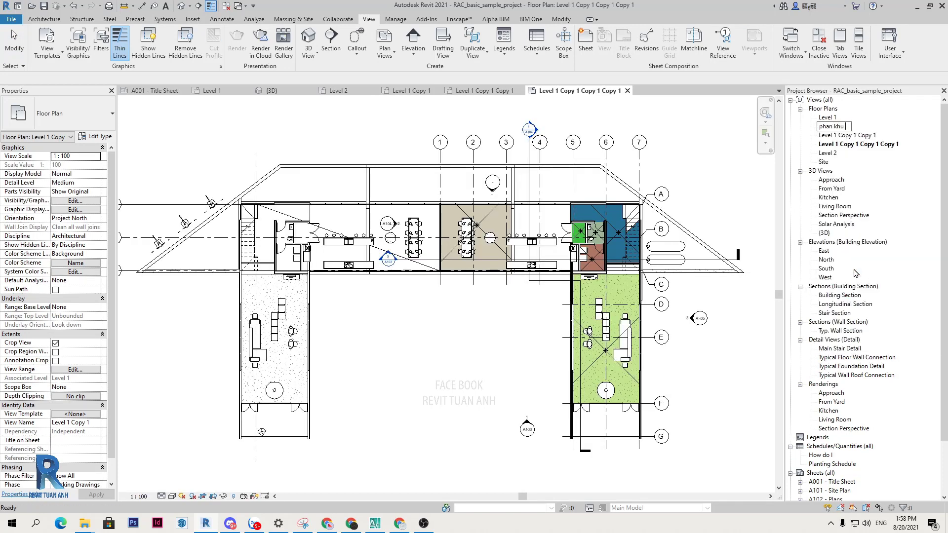
pyautogui.write('p')
pyautogui.write('PHAN KHU')
pyautogui.write(' 1')
pyautogui.press('Return')
pyautogui.rightClick(847, 127)
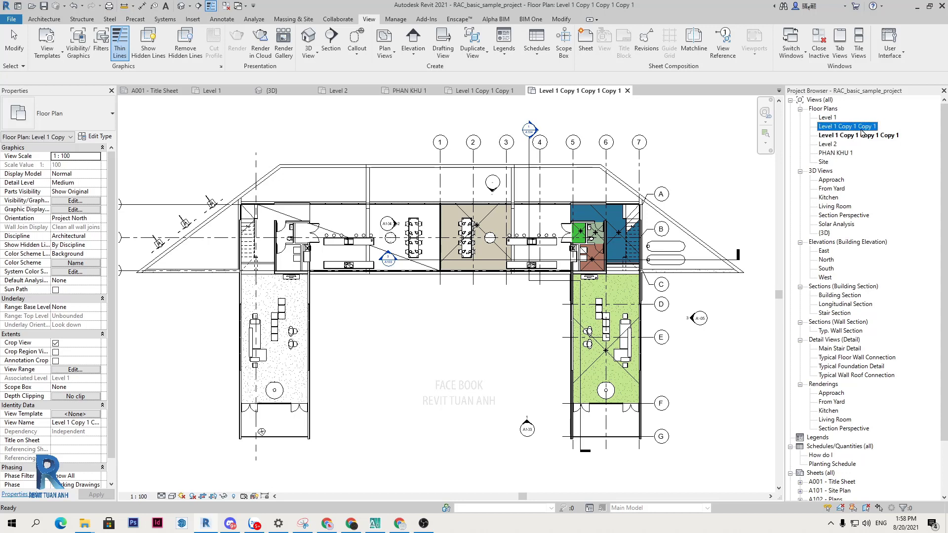
pyautogui.click(857, 272)
pyautogui.write('PHAN KHU 1')
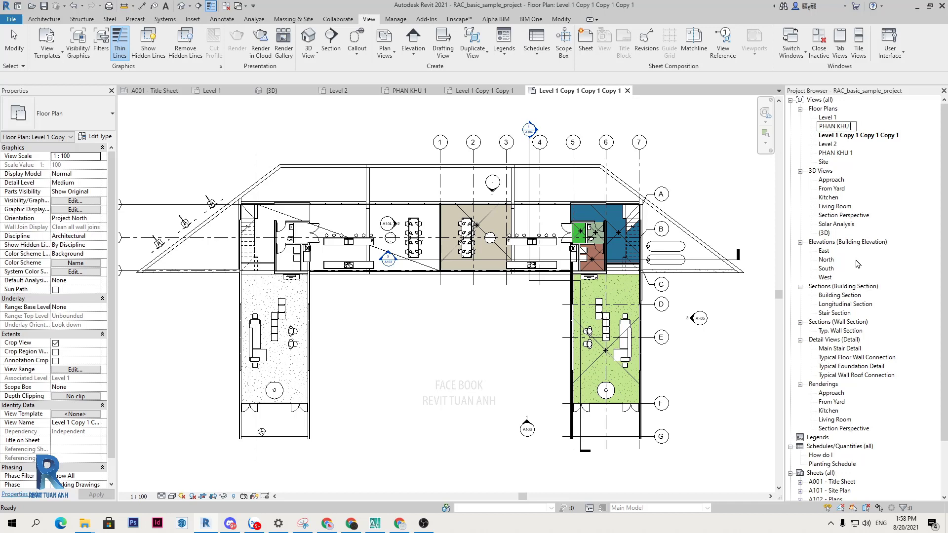
pyautogui.press('Return')
pyautogui.rightClick(867, 129)
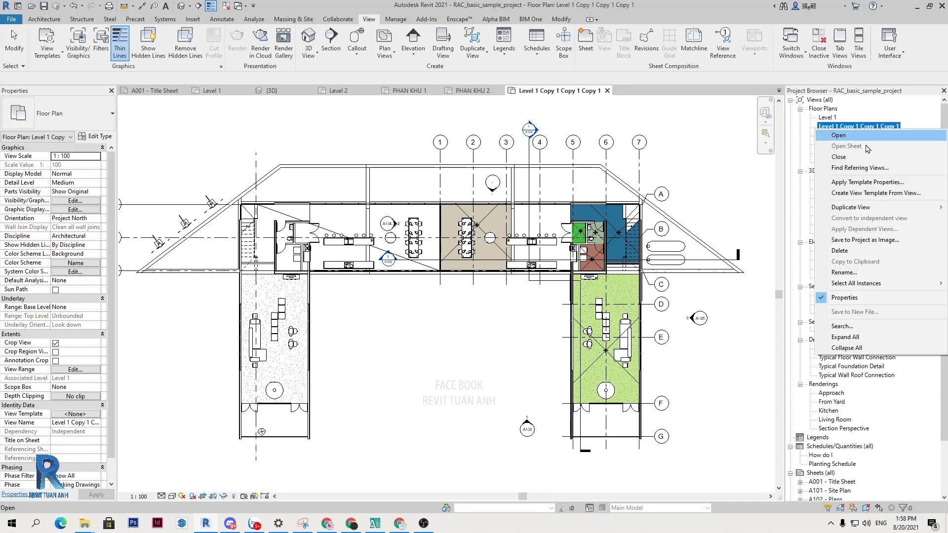
pyautogui.click(863, 272)
pyautogui.write('PHAN KHU 1')
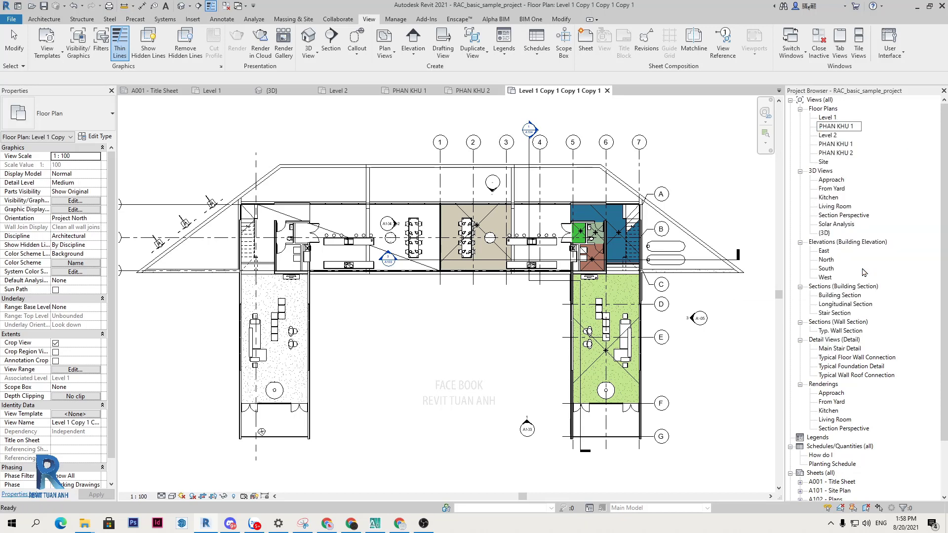
pyautogui.write('3')
pyautogui.press('Return')
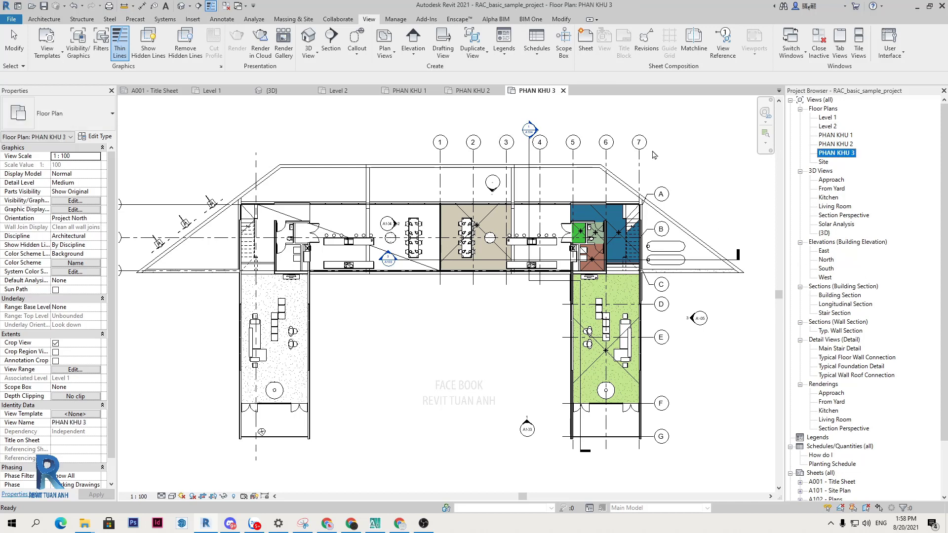
# Check the PHAN KHU 1–3 views in the Project Browser, then return to Level 1.
pyautogui.click(842, 137)
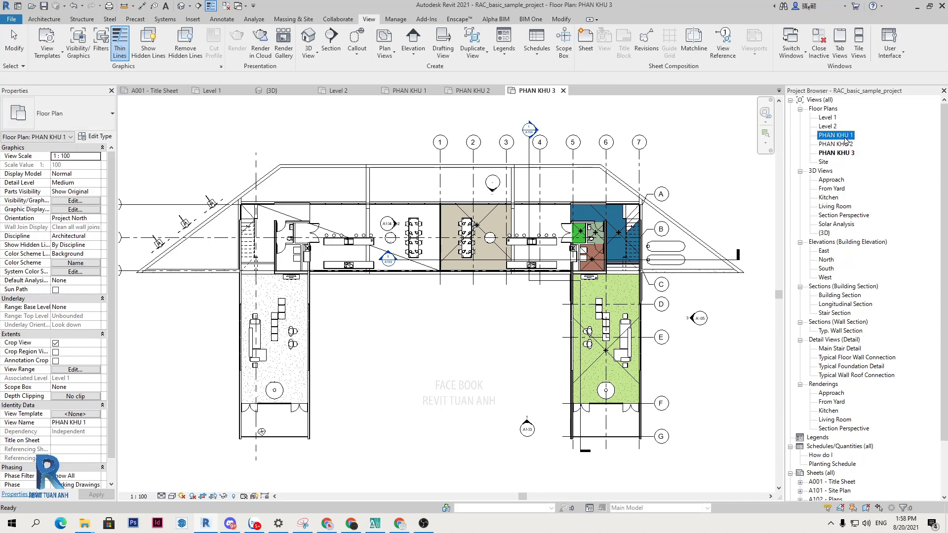
pyautogui.click(843, 144)
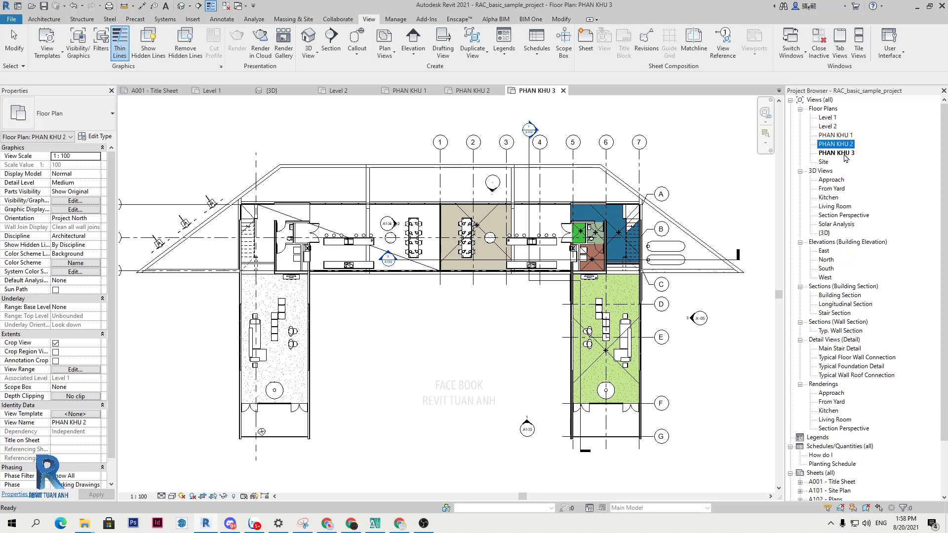
pyautogui.click(844, 154)
pyautogui.click(212, 90)
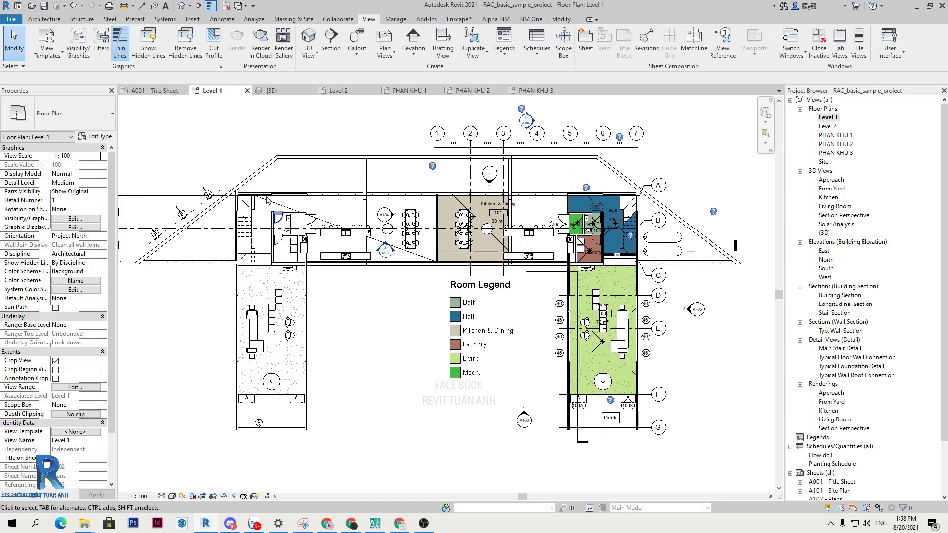
# Draw a scope box around the left wing and name it PK 1.
pyautogui.click(567, 53)
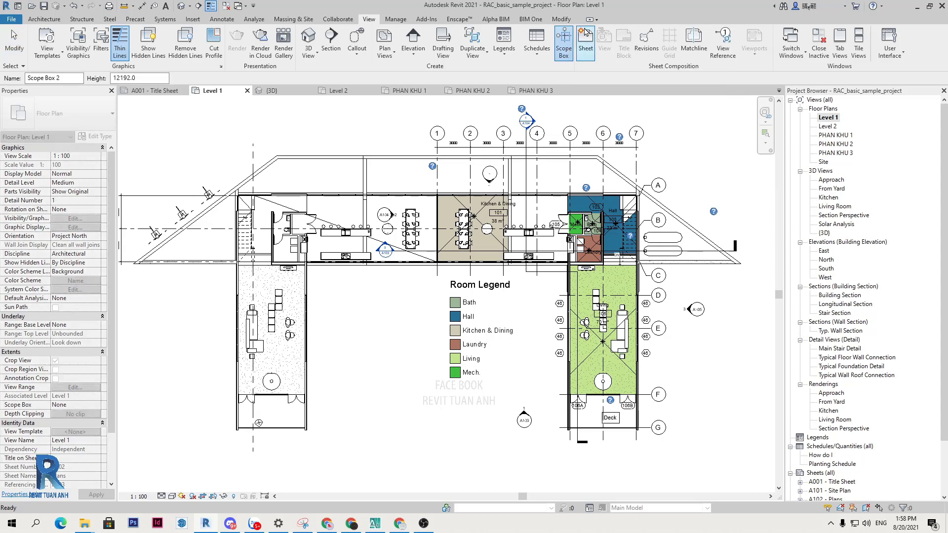
pyautogui.click(229, 176)
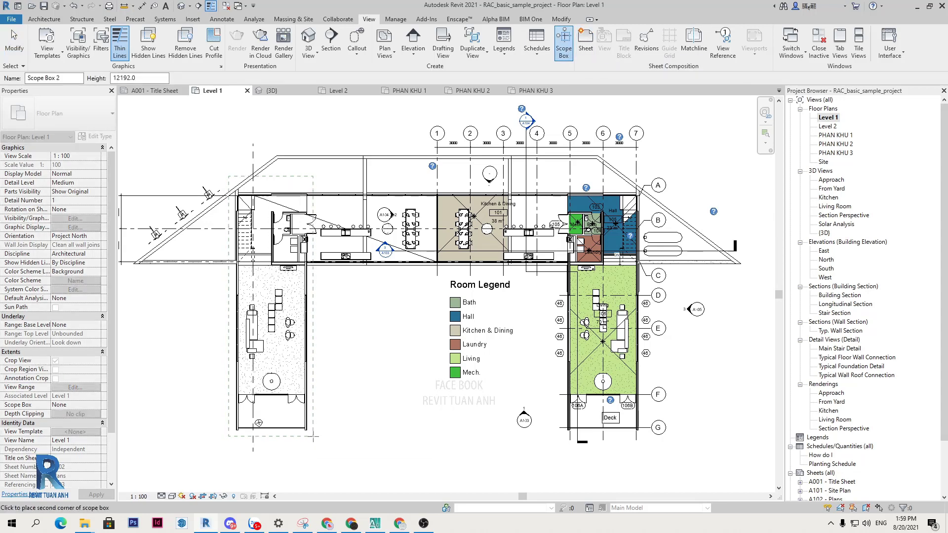
pyautogui.click(313, 436)
pyautogui.moveTo(326, 375); pyautogui.dragTo(367, 362, button='middle')
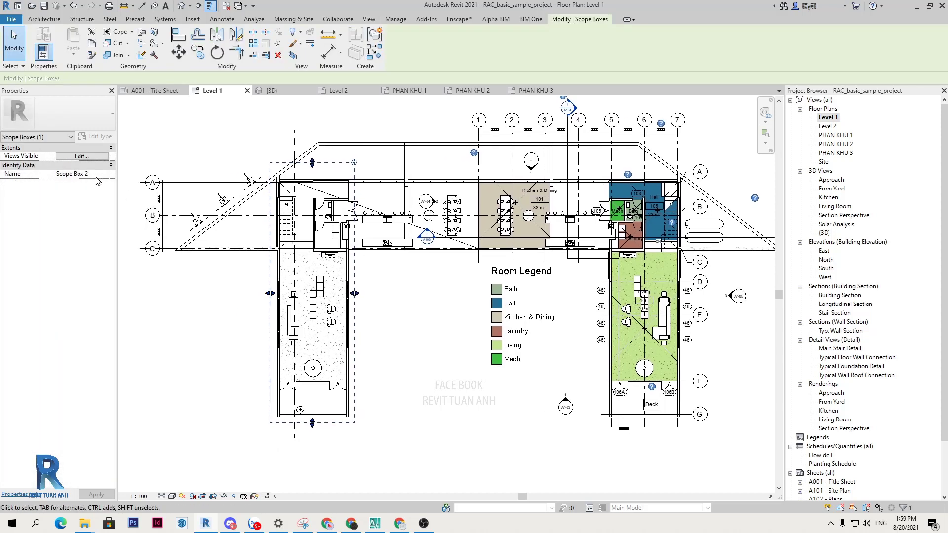
pyautogui.click(96, 173)
pyautogui.write('PK 1')
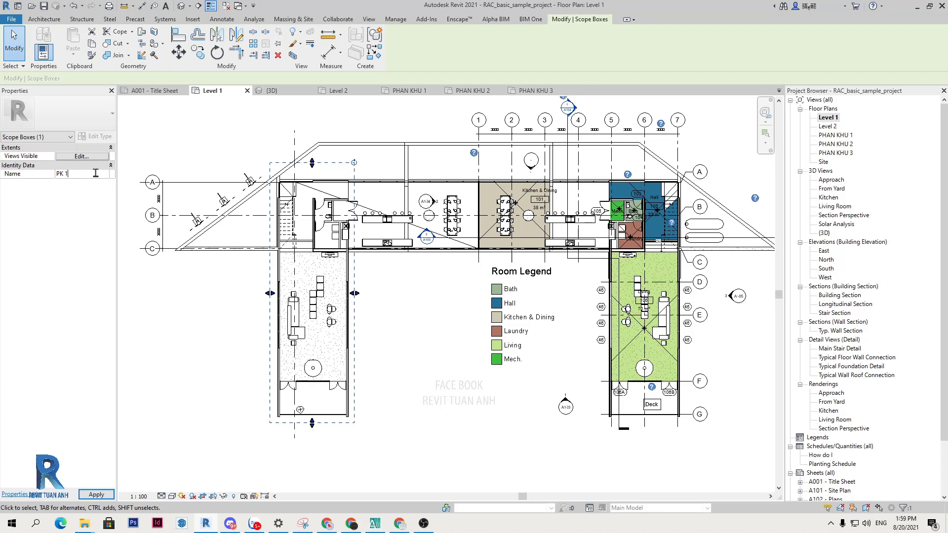
pyautogui.click(599, 103)
pyautogui.moveTo(599, 104); pyautogui.dragTo(587, 106, button='middle')
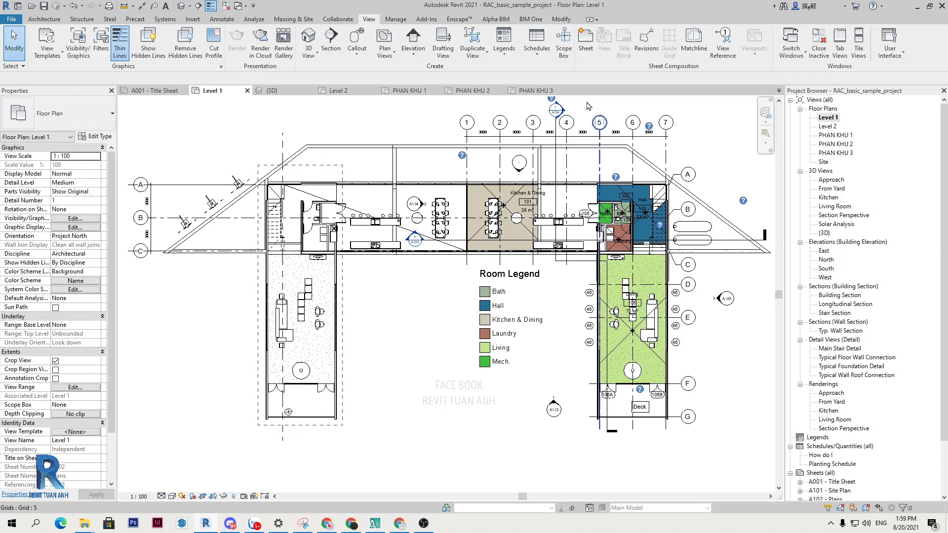
# Draw a second scope box around the middle area and name it PK 2.
pyautogui.click(563, 40)
pyautogui.click(329, 162)
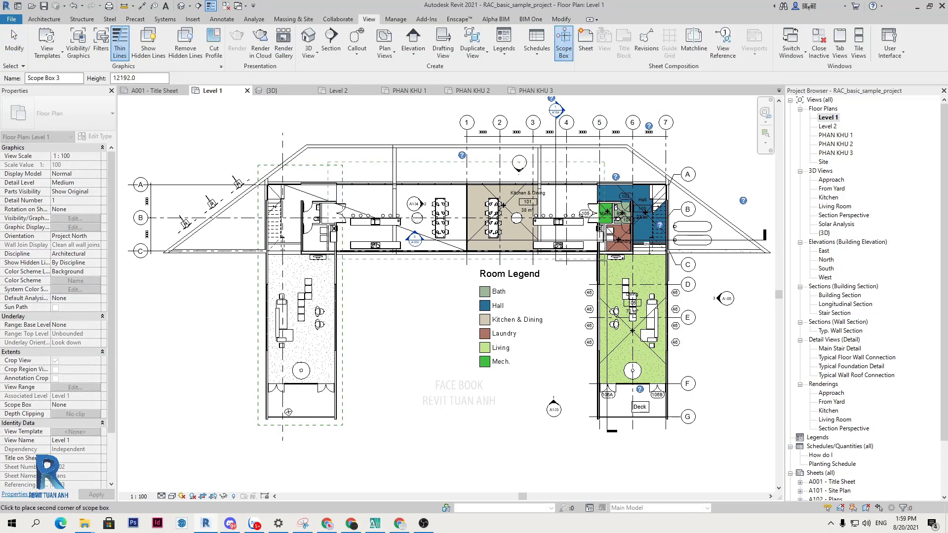
pyautogui.click(604, 260)
pyautogui.click(99, 174)
pyautogui.write('PK 2')
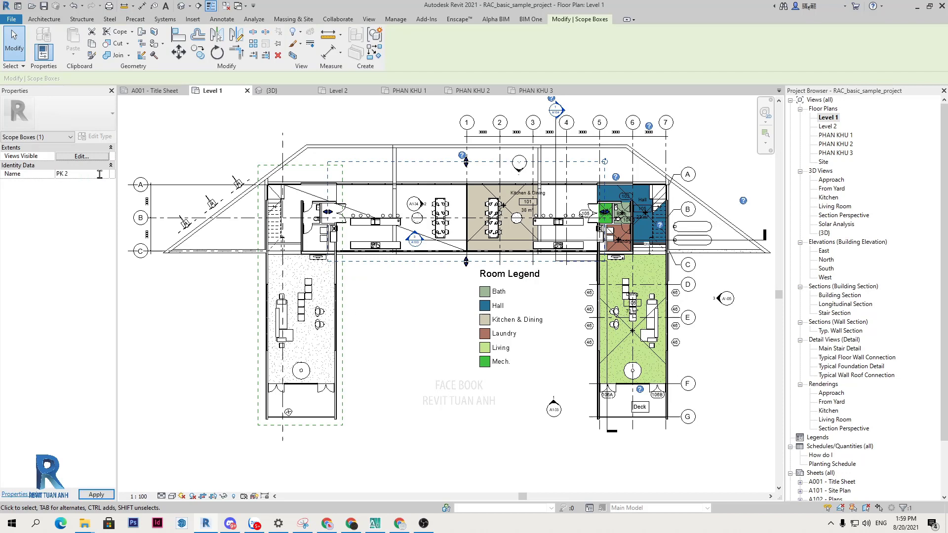
pyautogui.press('Return')
pyautogui.moveTo(346, 149); pyautogui.dragTo(310, 147, button='middle')
pyautogui.press('Escape')
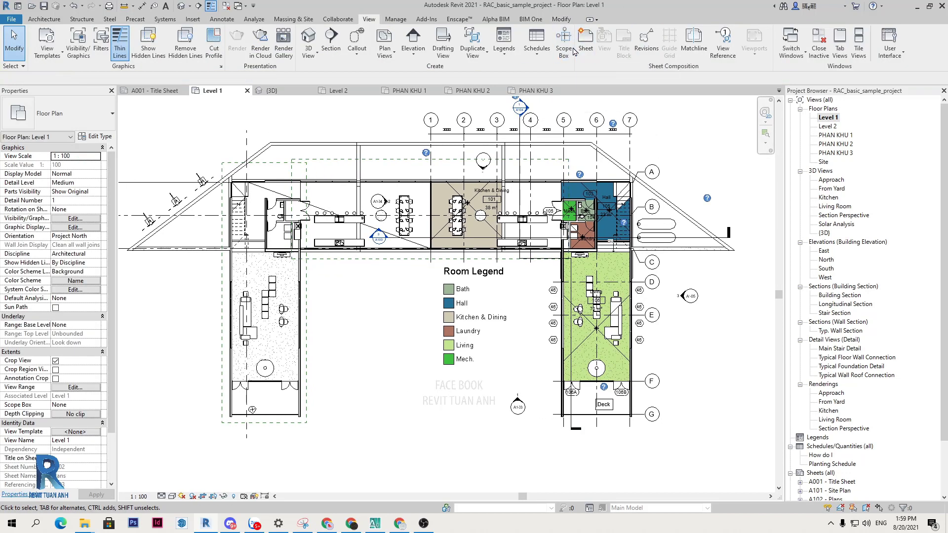
# Draw a third scope box around the right wing and name it PK3.
pyautogui.click(563, 42)
pyautogui.click(557, 156)
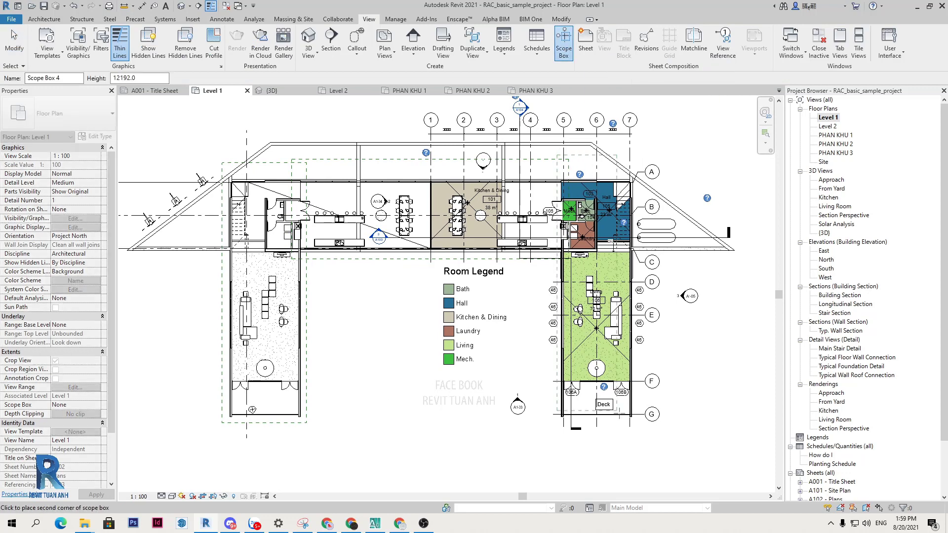
pyautogui.click(664, 440)
pyautogui.tripleClick(100, 175)
pyautogui.write('PK3')
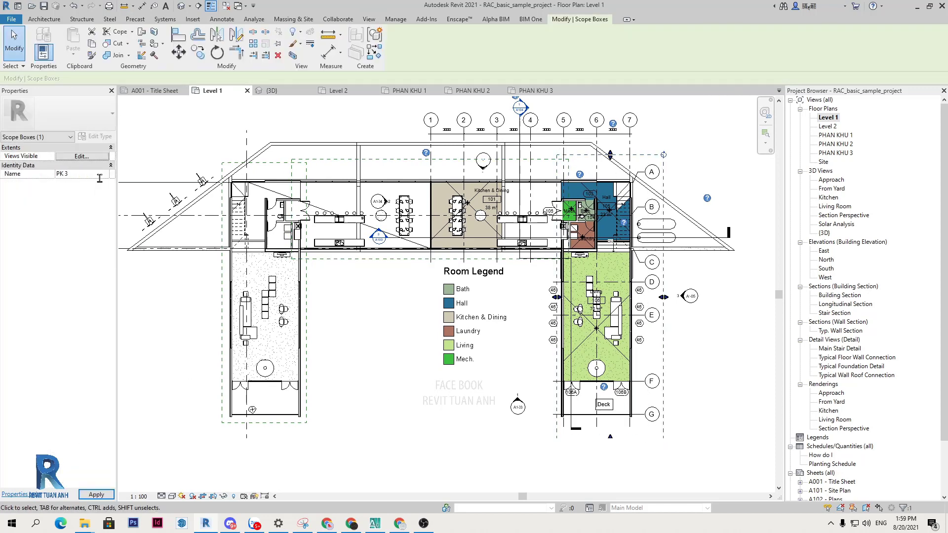
pyautogui.press('Return')
pyautogui.press('Escape')
pyautogui.scroll(1, 309, 300)
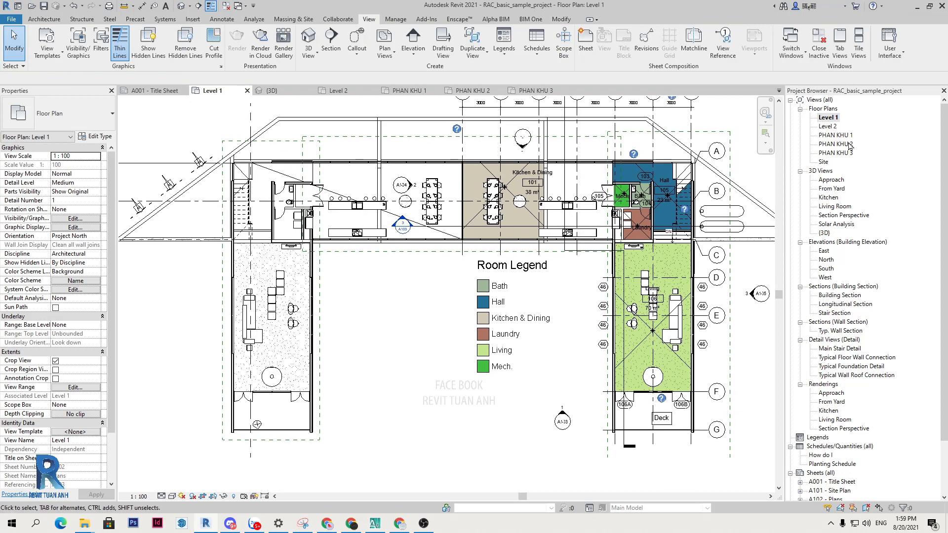
# Crop the PHAN KHU 1 plan to scope box PK 1 at scale 1:50.
pyautogui.doubleClick(848, 136)
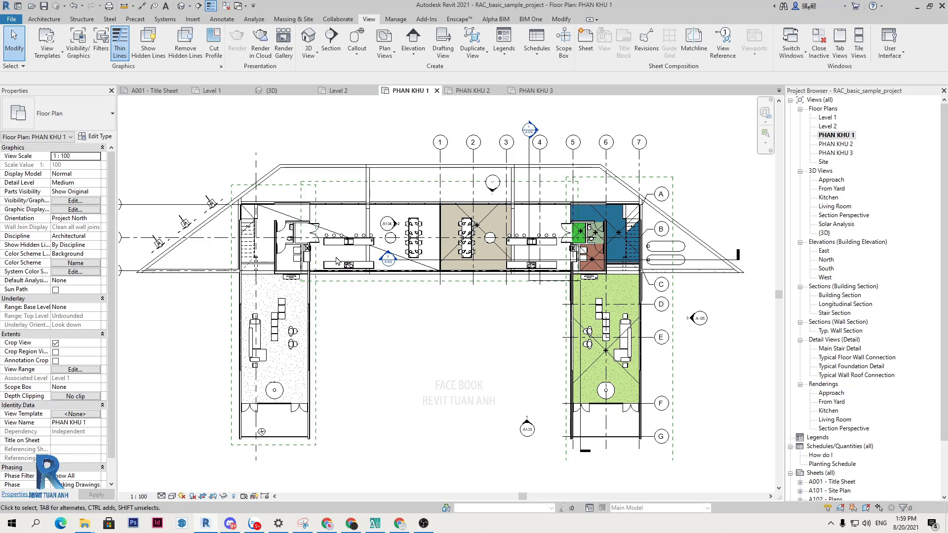
pyautogui.click(92, 387)
pyautogui.click(63, 404)
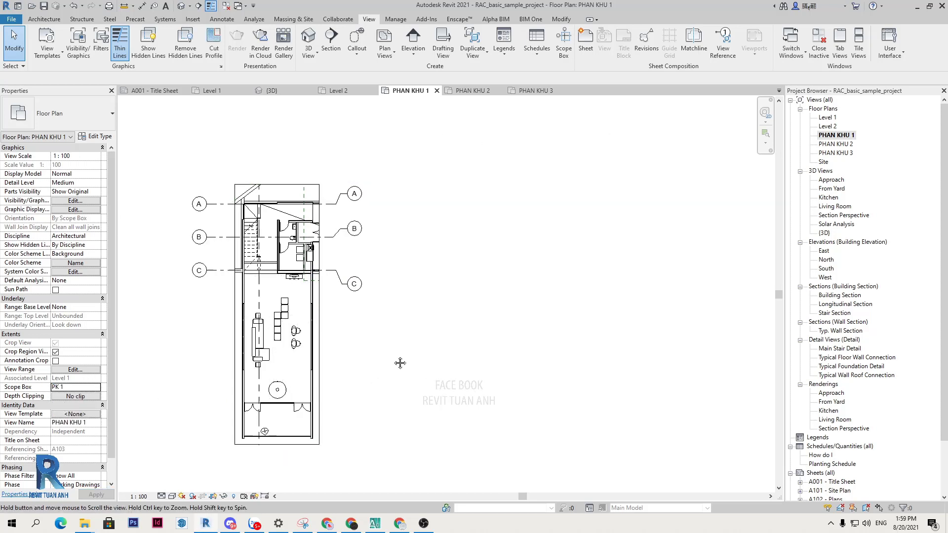
pyautogui.scroll(1, 418, 296)
pyautogui.click(411, 277)
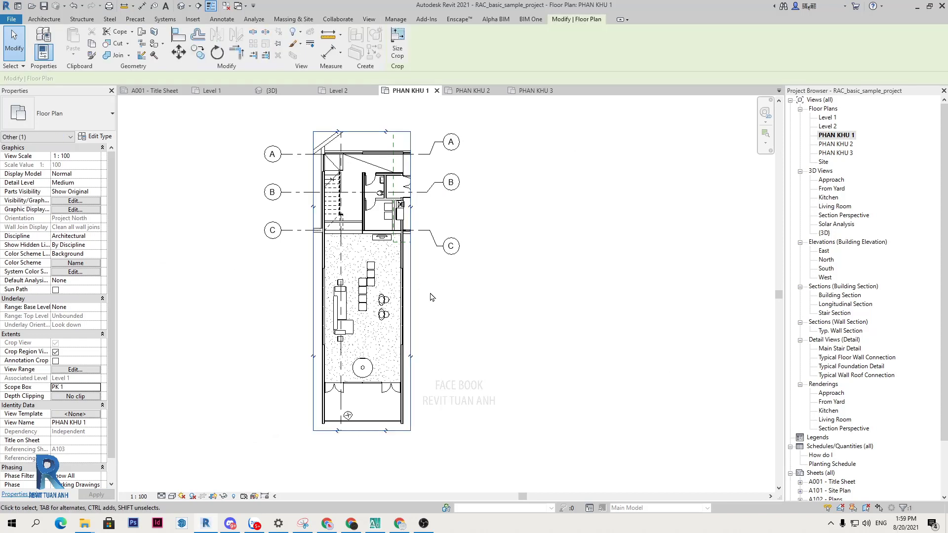
pyautogui.click(138, 497)
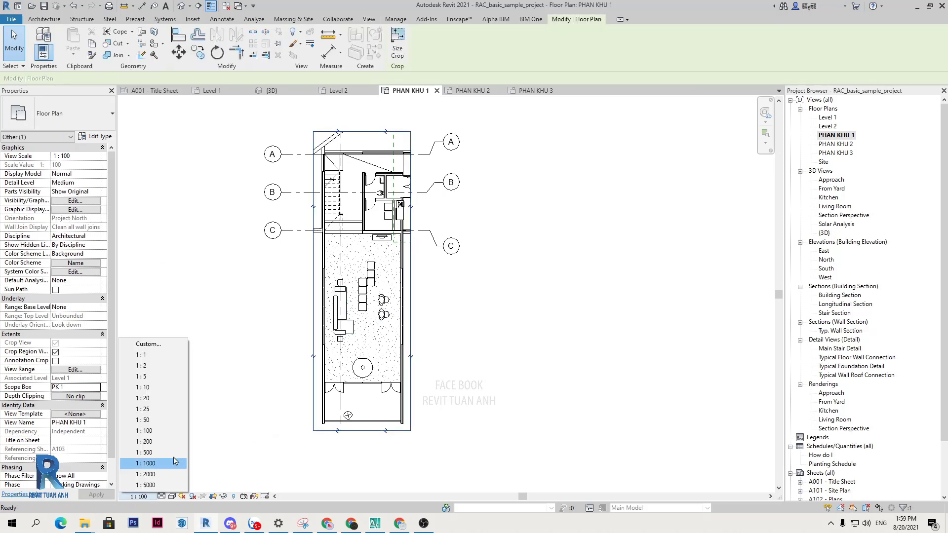
pyautogui.click(148, 421)
pyautogui.click(448, 336)
pyautogui.scroll(3, 448, 337)
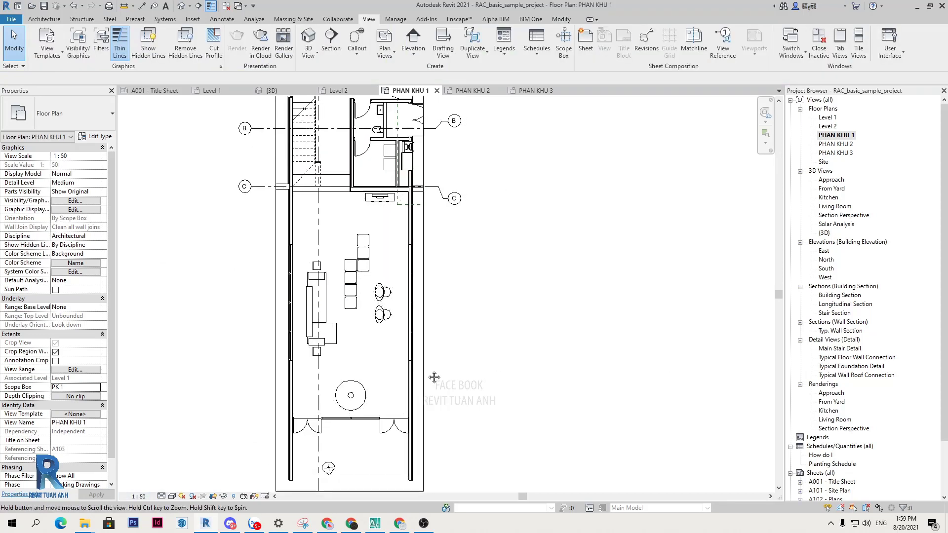
pyautogui.scroll(-3, 400, 344)
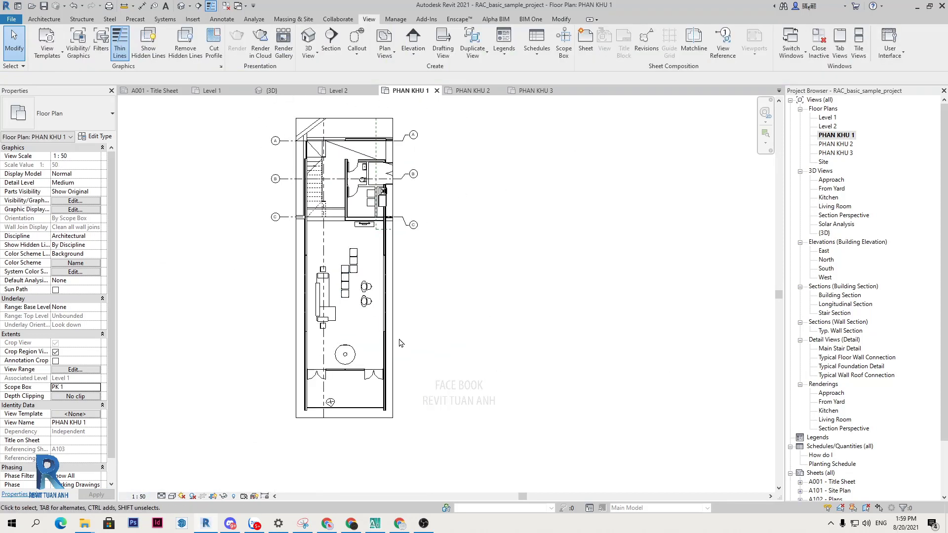
# Crop the PHAN KHU 2 plan to scope box PK 2.
pyautogui.doubleClick(840, 144)
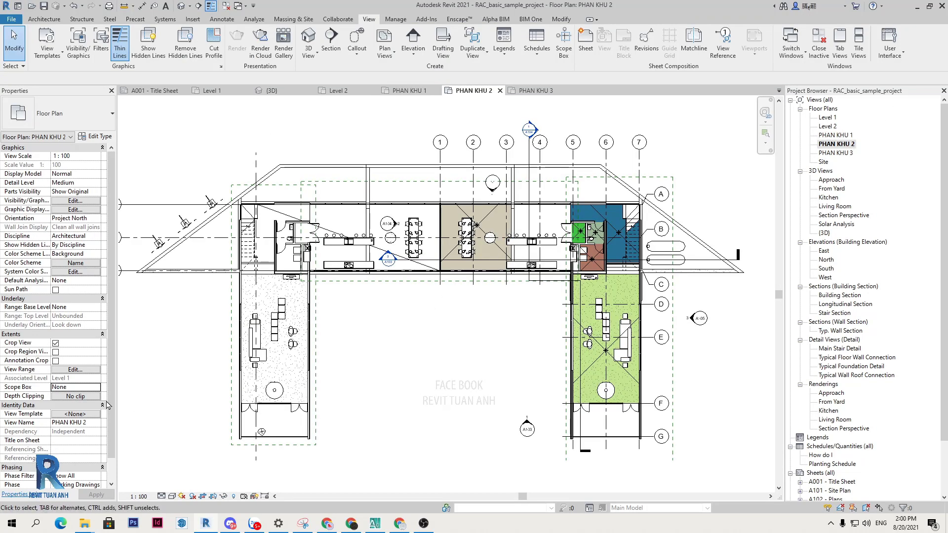
pyautogui.click(97, 389)
pyautogui.click(62, 411)
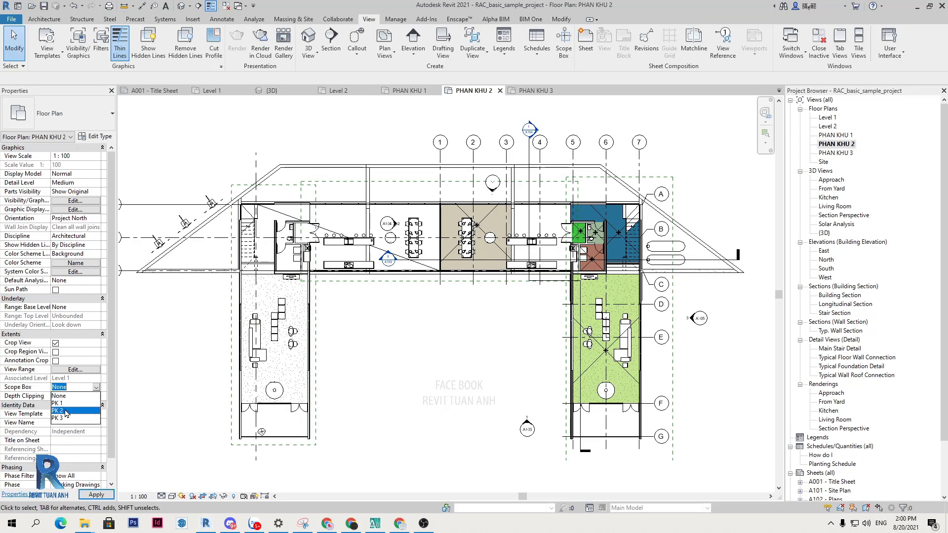
# Crop PHAN KHU 3 to scope box PK 3 at 1:50, then reopen PHAN KHU 1.
pyautogui.hotkey('ctrl', 'Tab')
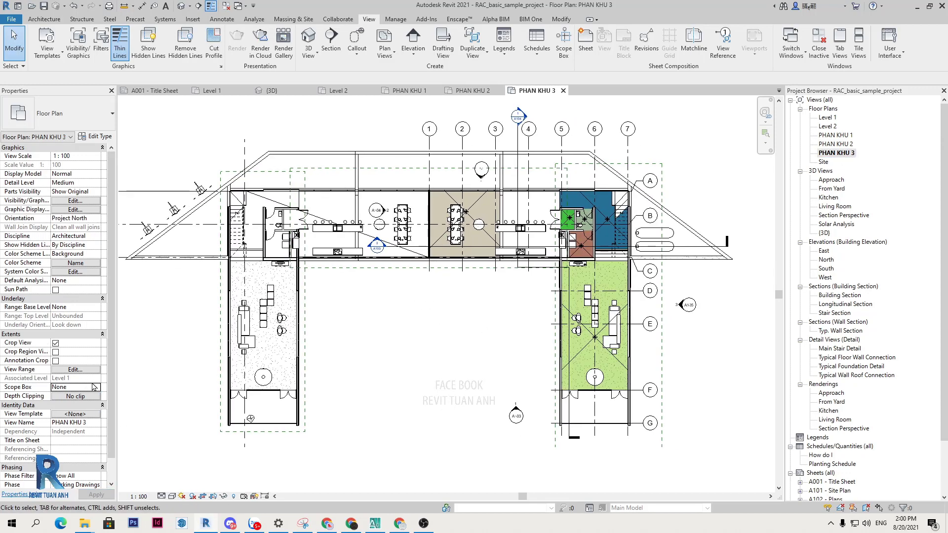
pyautogui.click(97, 388)
pyautogui.click(58, 418)
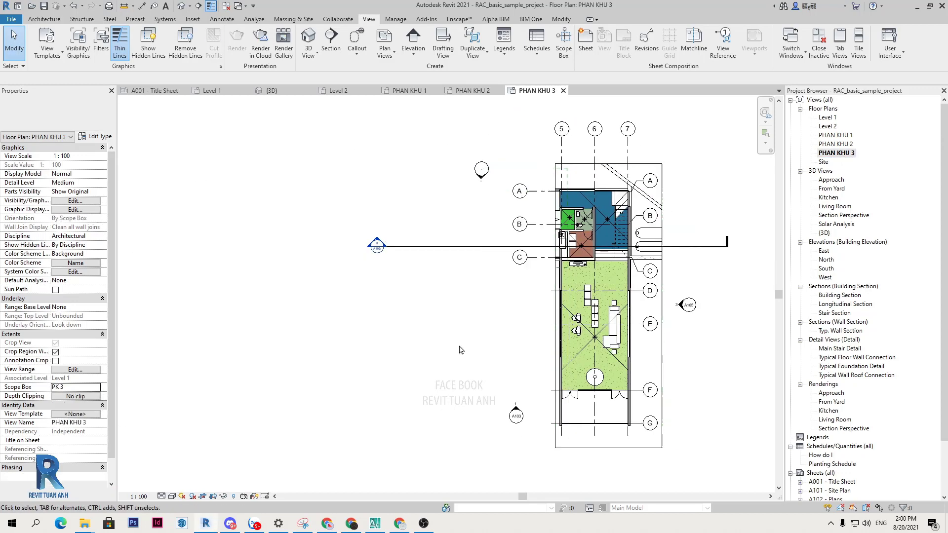
pyautogui.moveTo(577, 354); pyautogui.dragTo(566, 352, button='middle')
pyautogui.click(381, 231)
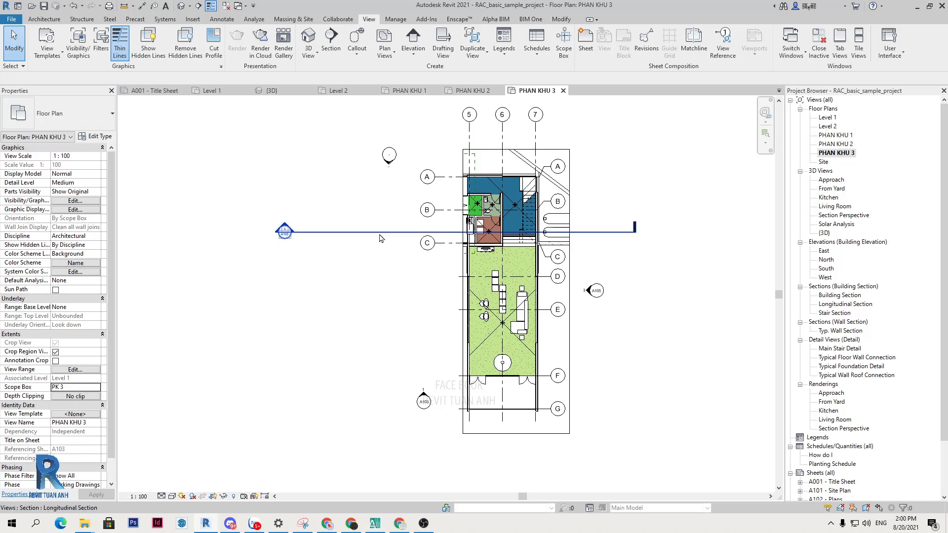
pyautogui.press('Escape')
pyautogui.scroll(2, 583, 220)
pyautogui.scroll(1, 582, 220)
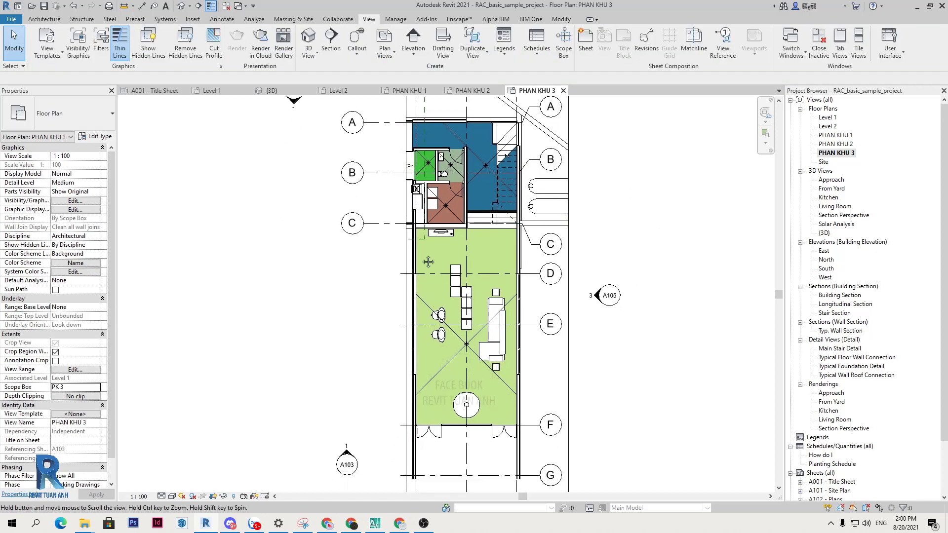
pyautogui.click(139, 496)
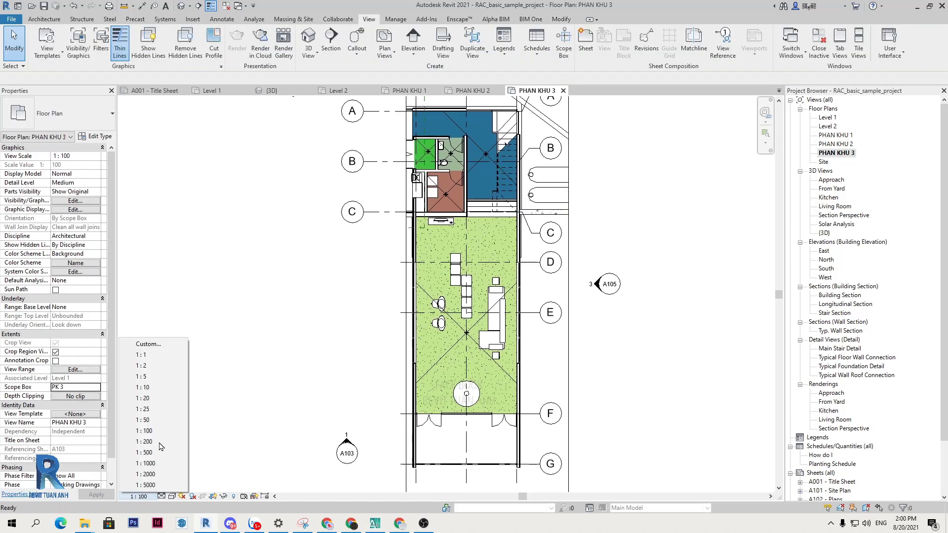
pyautogui.click(148, 421)
pyautogui.scroll(-2, 597, 332)
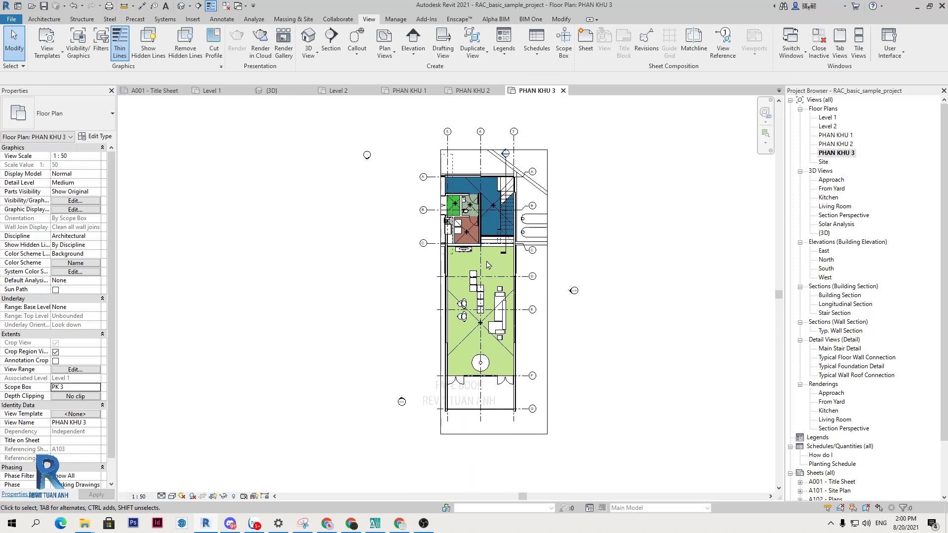
pyautogui.doubleClick(826, 118)
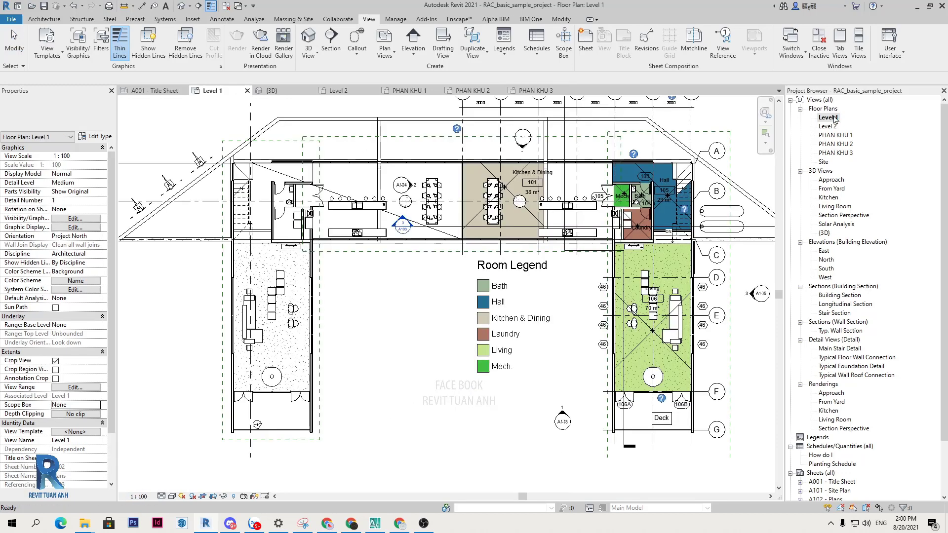
pyautogui.doubleClick(839, 144)
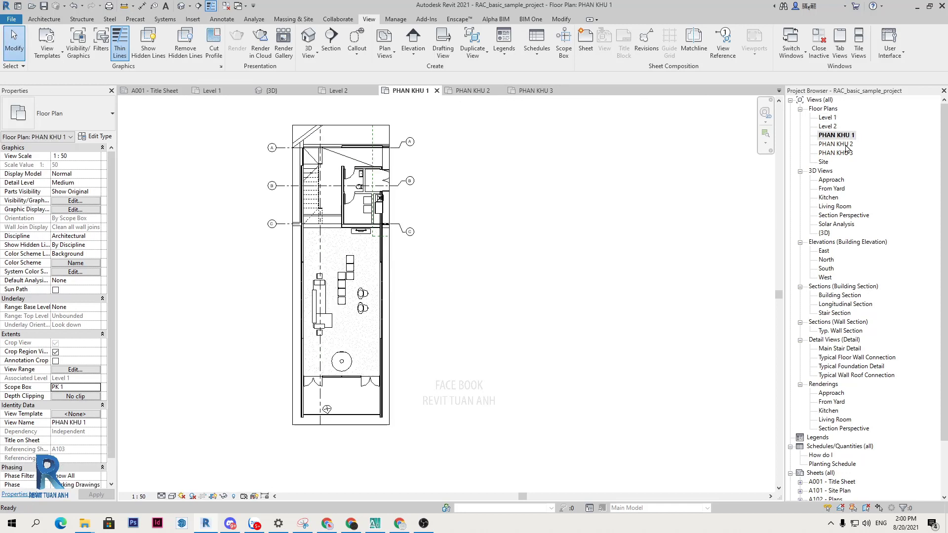
# Reopen the full Level 1 floor plan from the Project Browser.
pyautogui.click(849, 153)
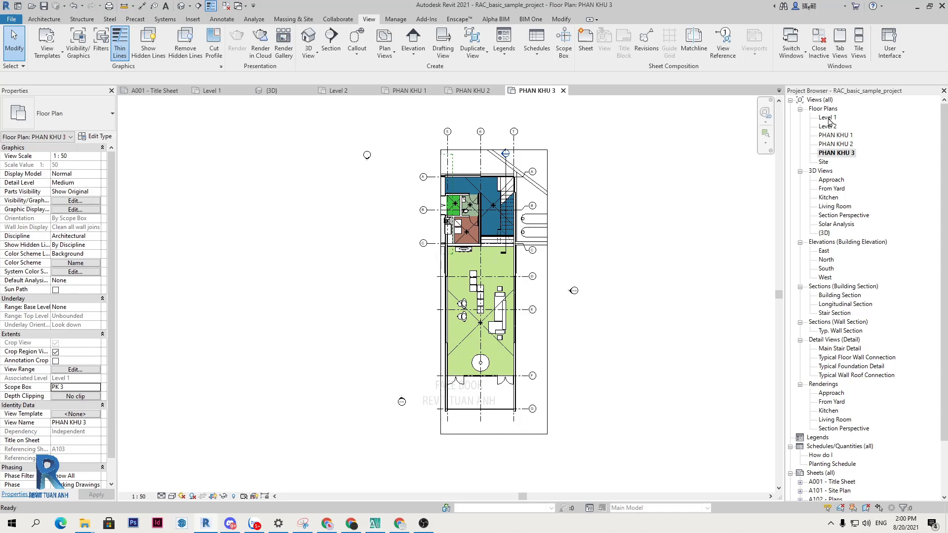
pyautogui.doubleClick(828, 119)
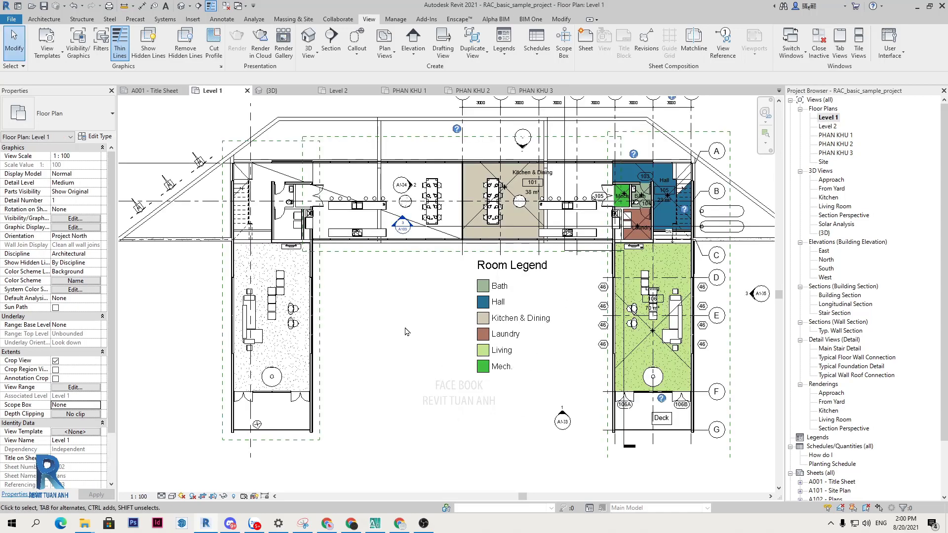
pyautogui.click(356, 52)
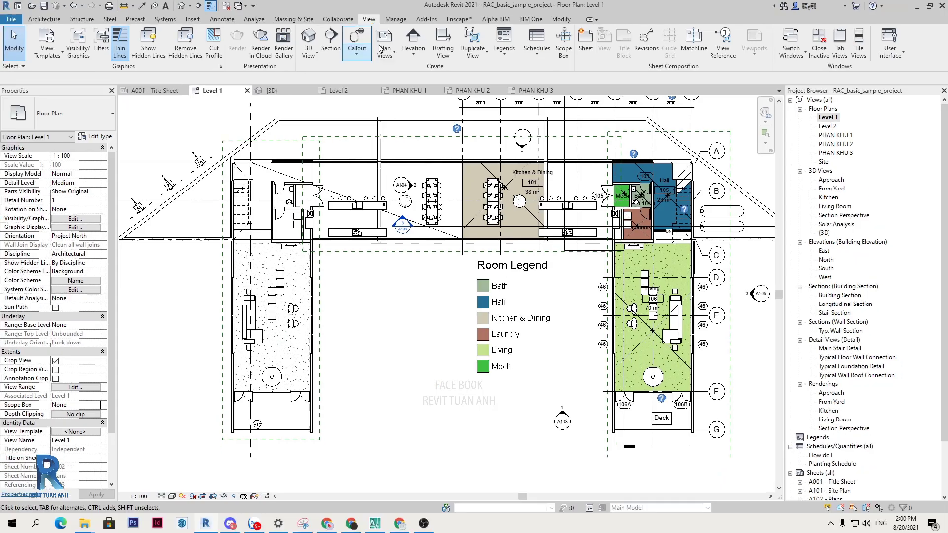
# Draw a rectangular callout around the left wing room of Level 1.
pyautogui.click(357, 52)
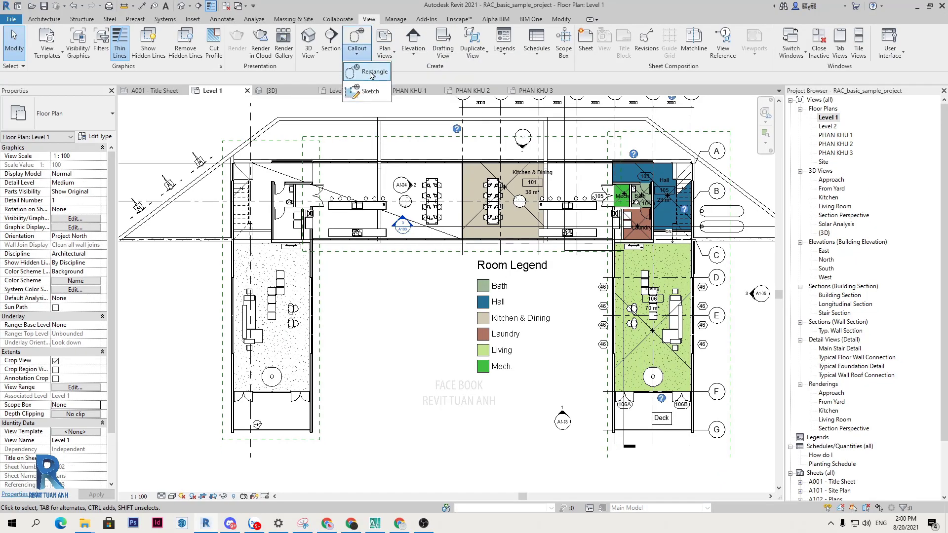
pyautogui.click(371, 80)
pyautogui.scroll(-1, 366, 346)
pyautogui.moveTo(377, 353); pyautogui.dragTo(383, 328, button='middle')
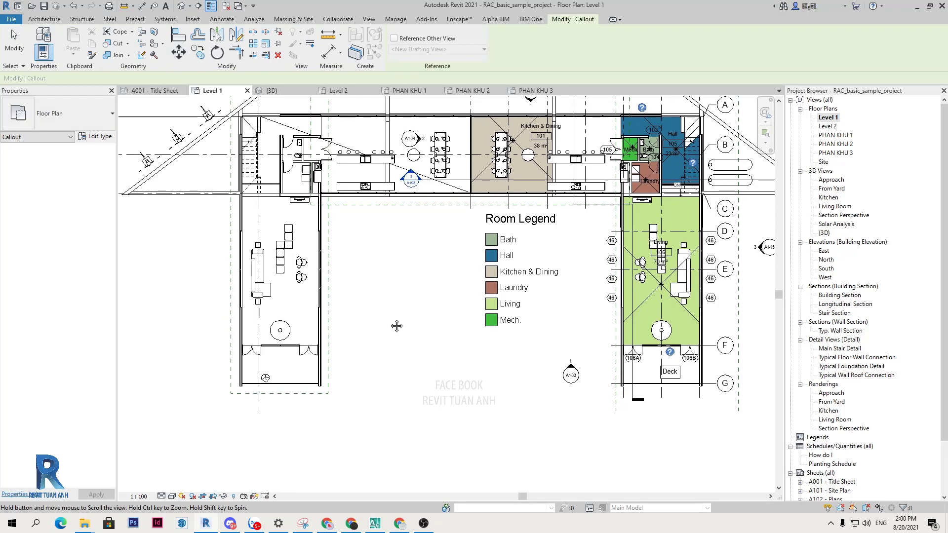
pyautogui.click(212, 226)
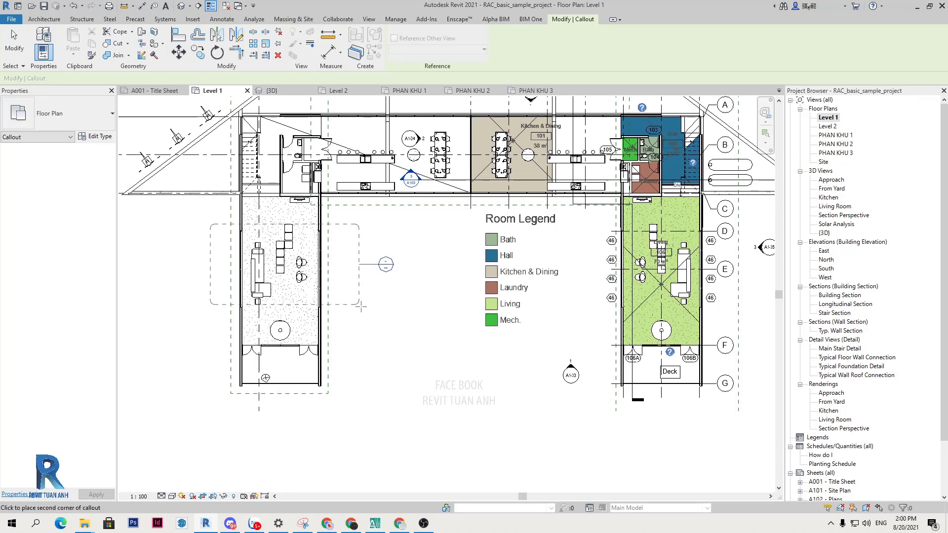
pyautogui.click(364, 301)
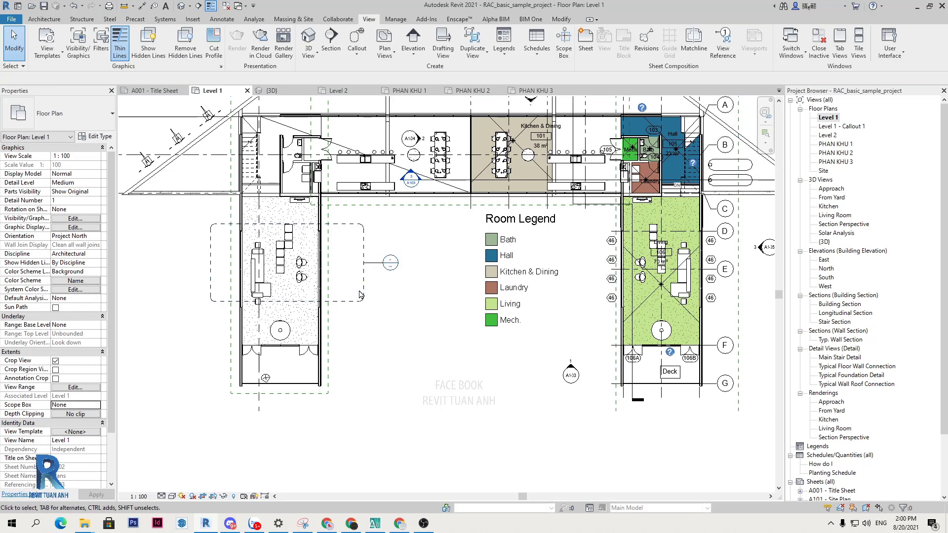
# Open the Level 1 - Callout 1 view, zoom to fit, and trim its crop's right edge.
pyautogui.click(363, 295)
pyautogui.rightClick(363, 294)
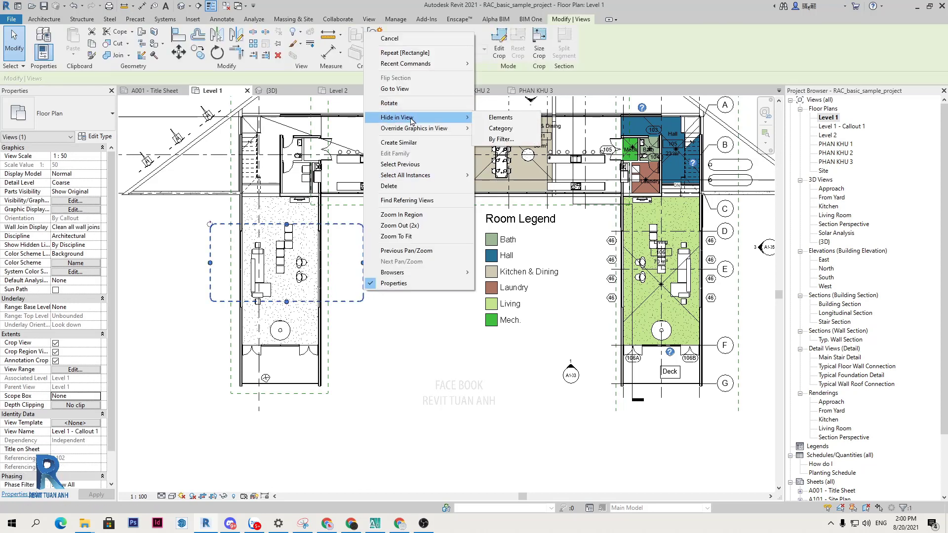
pyautogui.click(395, 89)
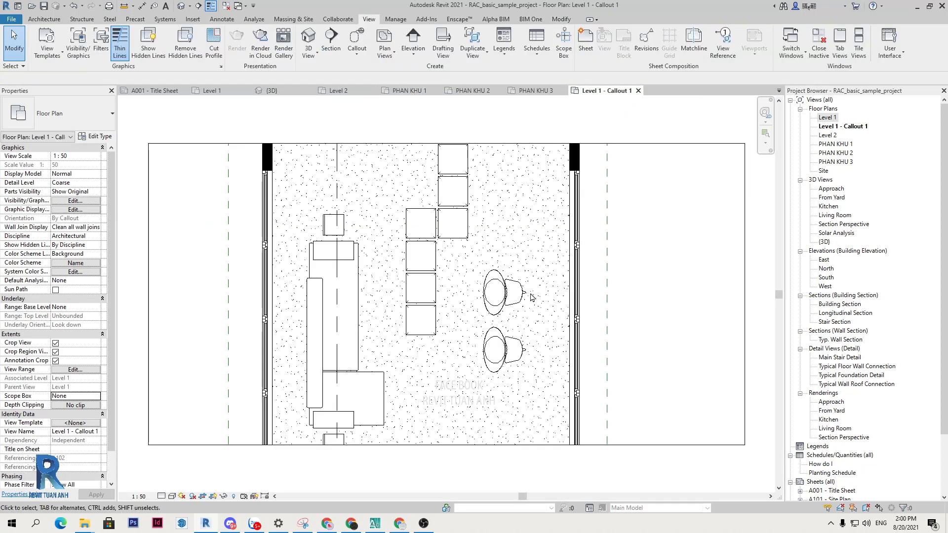
pyautogui.press('z')
pyautogui.press('f')
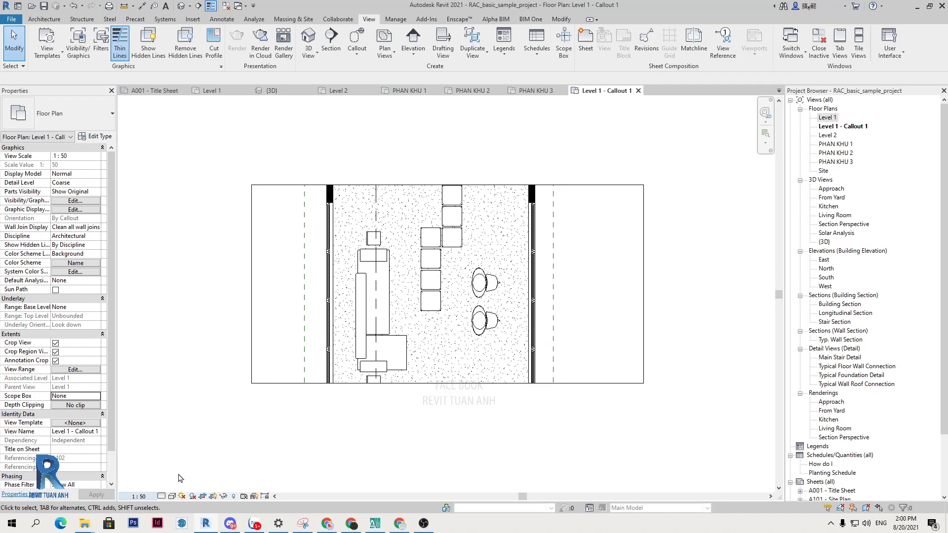
pyautogui.moveTo(484, 344); pyautogui.dragTo(474, 341, button='middle')
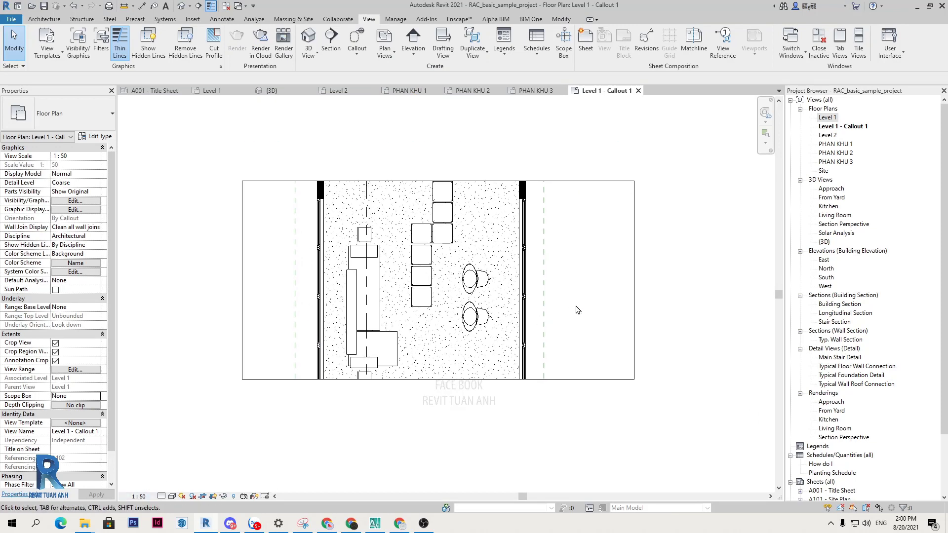
pyautogui.click(635, 296)
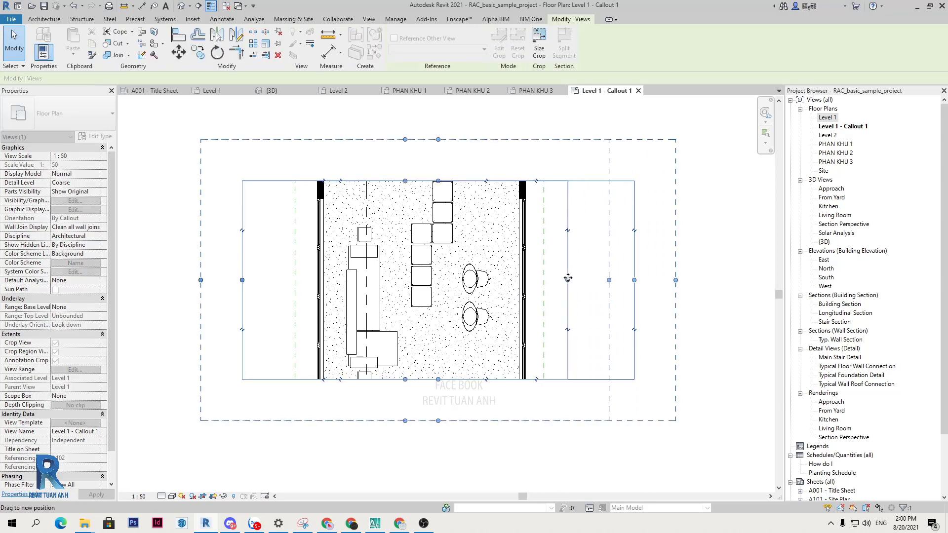
pyautogui.moveTo(568, 278); pyautogui.dragTo(568, 278)
pyautogui.click(255, 147)
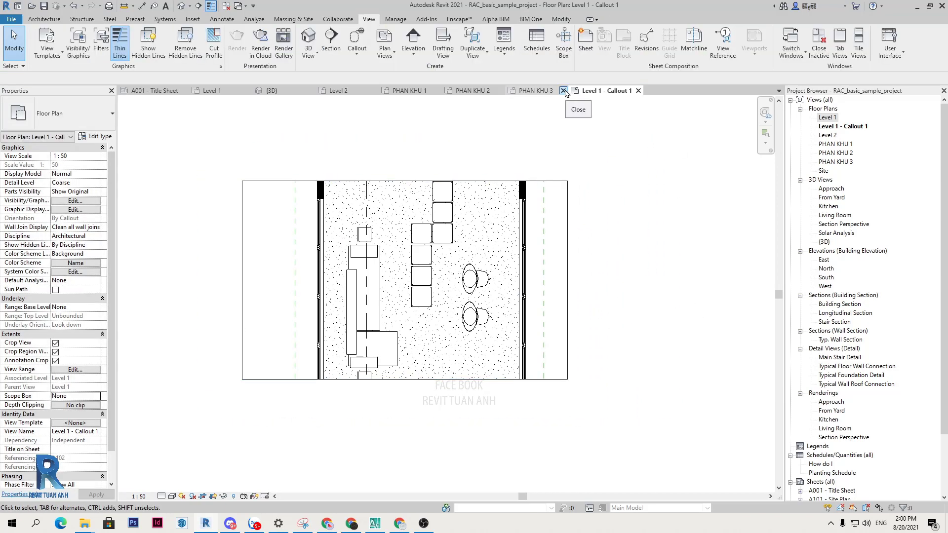
# Reopen Level 1 and review the Scope Box options for the Level 1 to Site plan views.
pyautogui.doubleClick(827, 117)
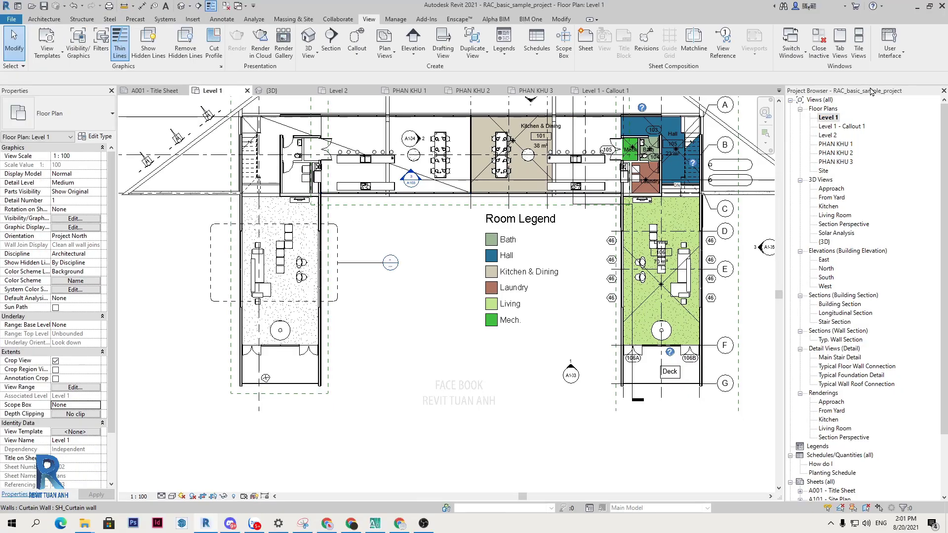
pyautogui.click(838, 120)
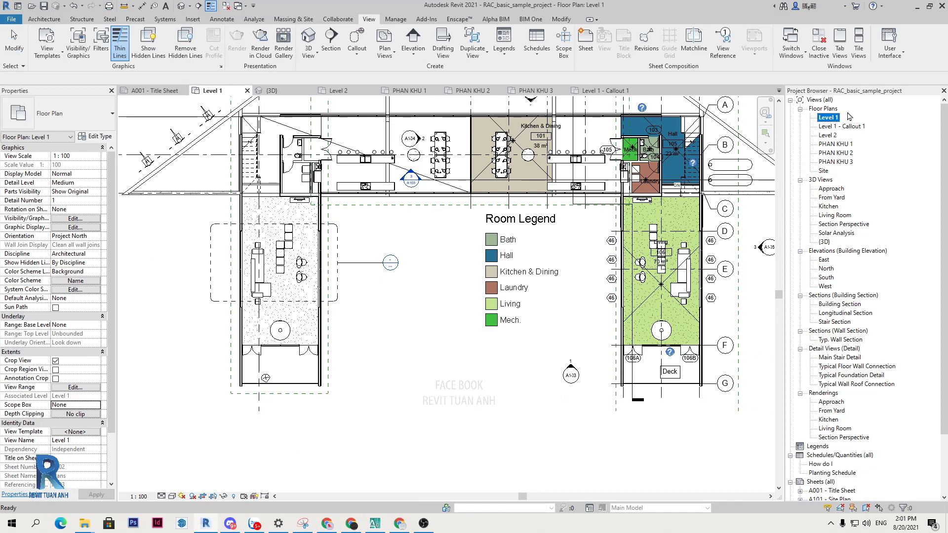
pyautogui.keyDown('shift'); pyautogui.click(824, 172); pyautogui.keyUp('shift')
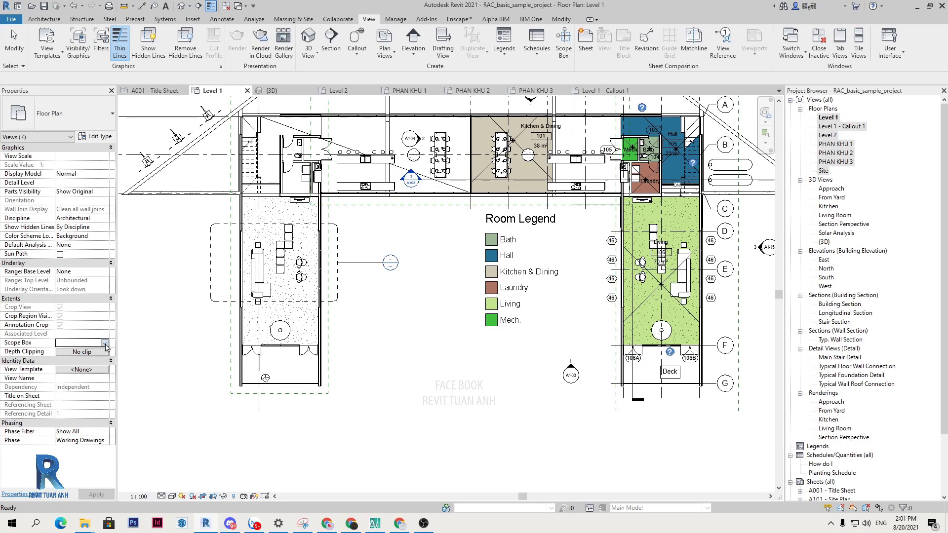
pyautogui.click(106, 343)
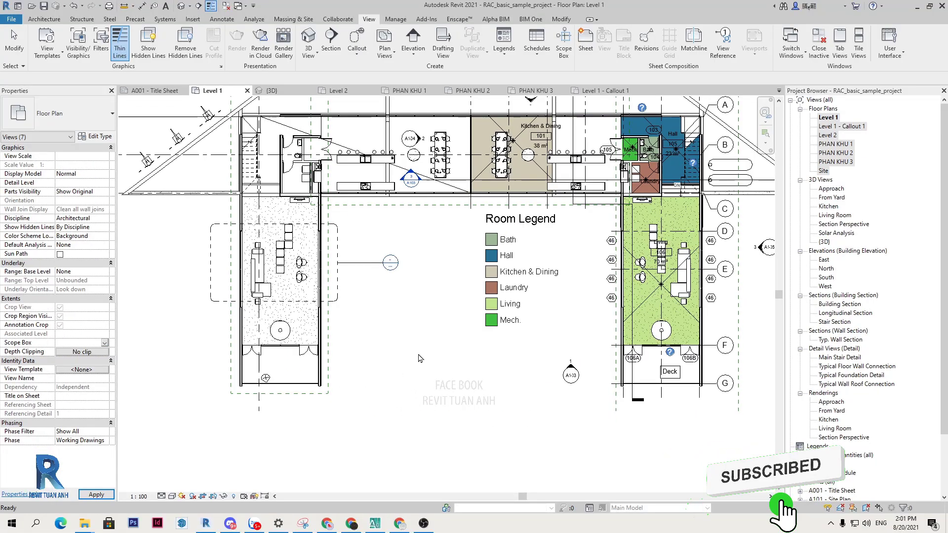
pyautogui.click(405, 337)
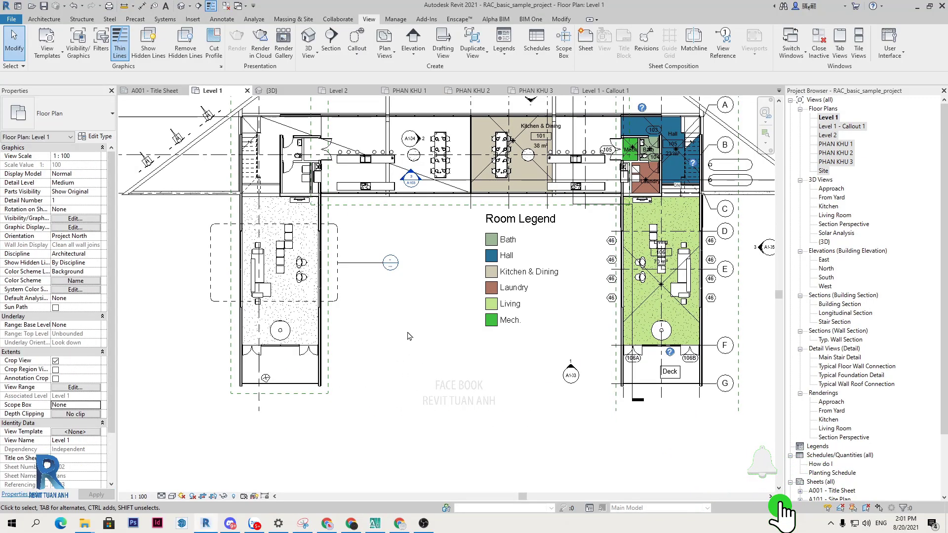
pyautogui.scroll(-3, 405, 321)
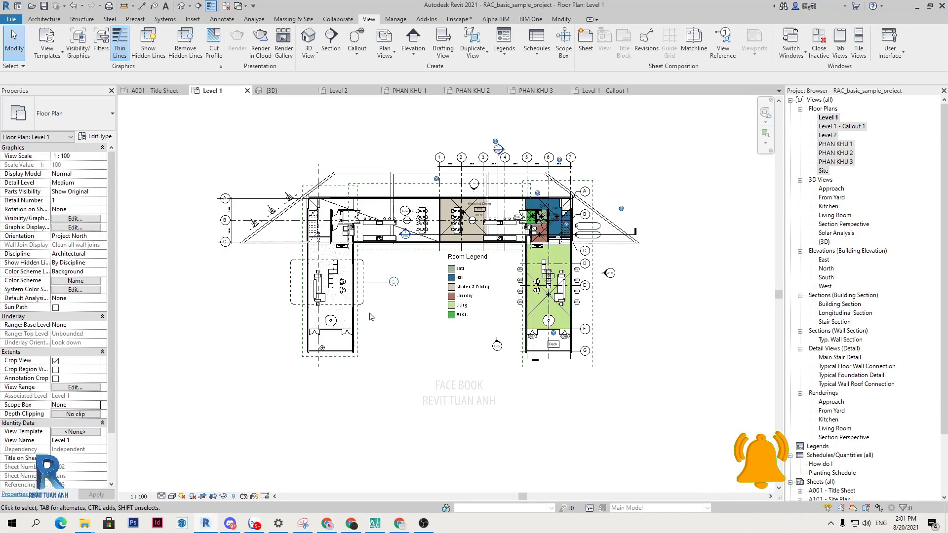
# Switch to the 3D view and orbit the house for a steeper look at the roof.
pyautogui.hotkey('ctrl', 'Tab')
pyautogui.scroll(2, 371, 336)
pyautogui.scroll(2, 376, 346)
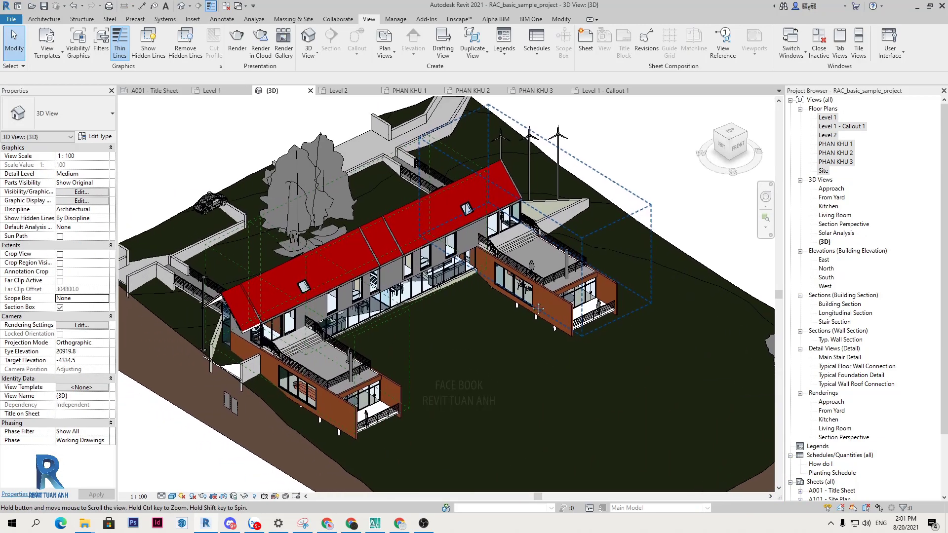
pyautogui.scroll(1, 380, 355)
pyautogui.keyDown('shift'); pyautogui.moveTo(381, 355); pyautogui.dragTo(584, 310, button='middle'); pyautogui.keyUp('shift')
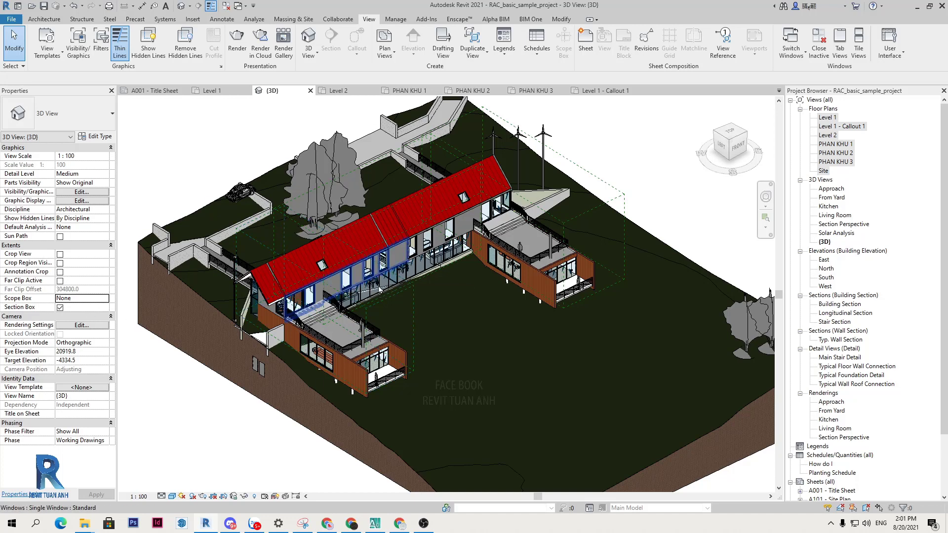
# Crop the 3D view to scope box PK 1, then PK 2, and finally PK 3.
pyautogui.click(104, 301)
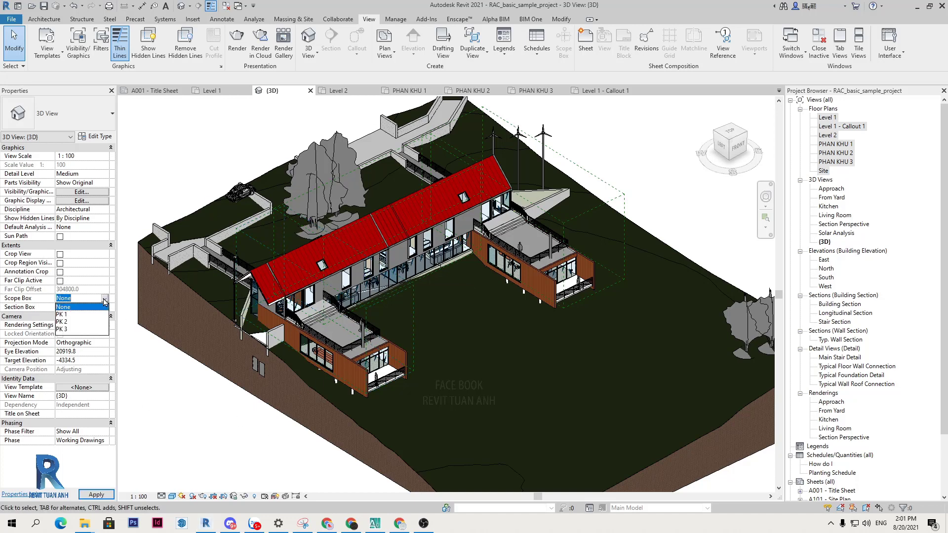
pyautogui.click(69, 315)
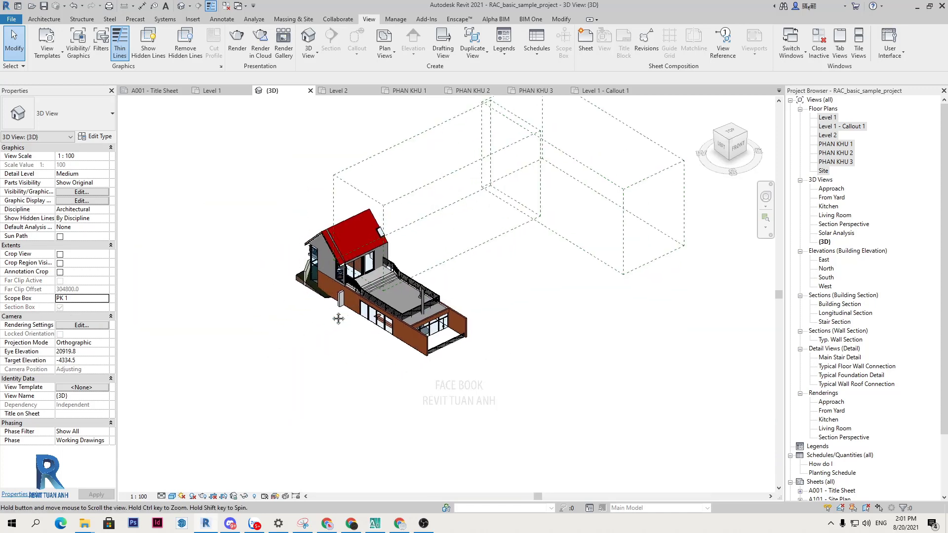
pyautogui.scroll(1, 450, 307)
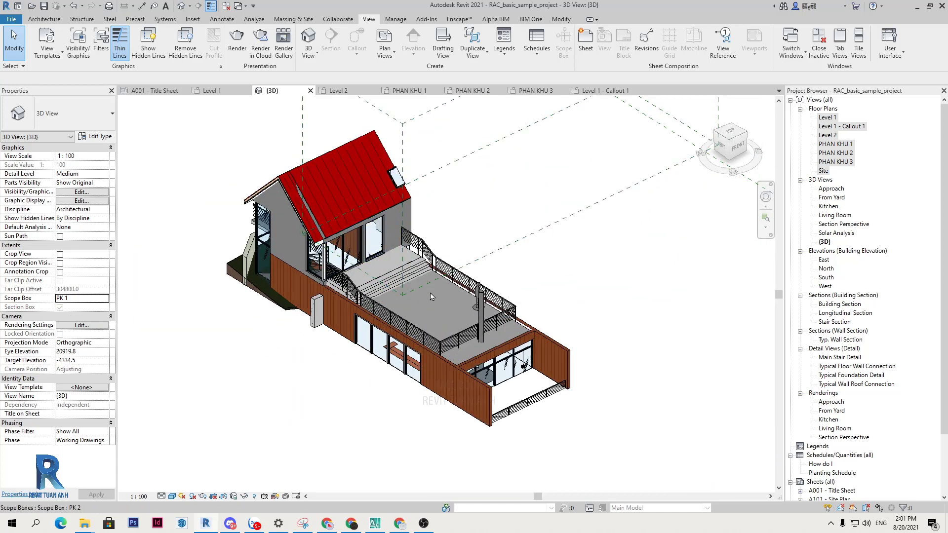
pyautogui.scroll(1, 396, 344)
pyautogui.scroll(-1, 396, 344)
pyautogui.click(105, 298)
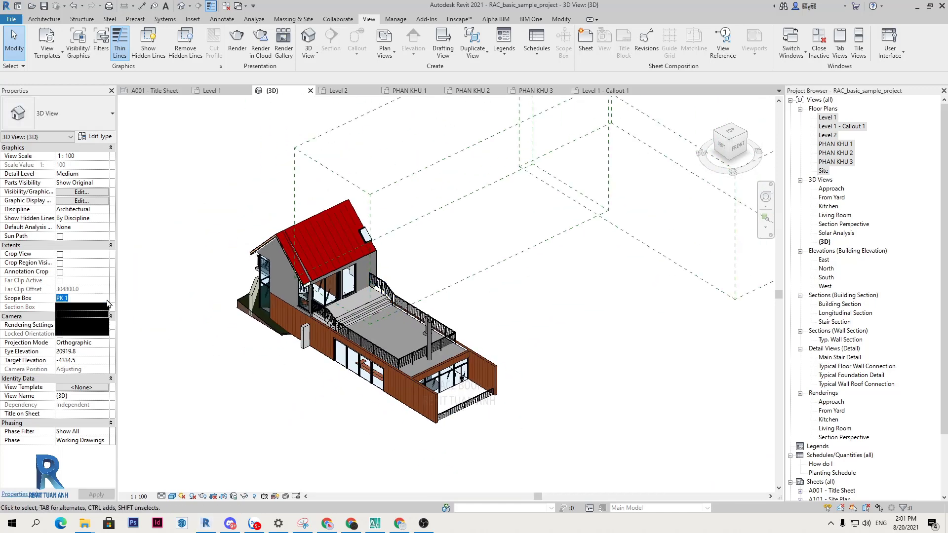
pyautogui.click(70, 327)
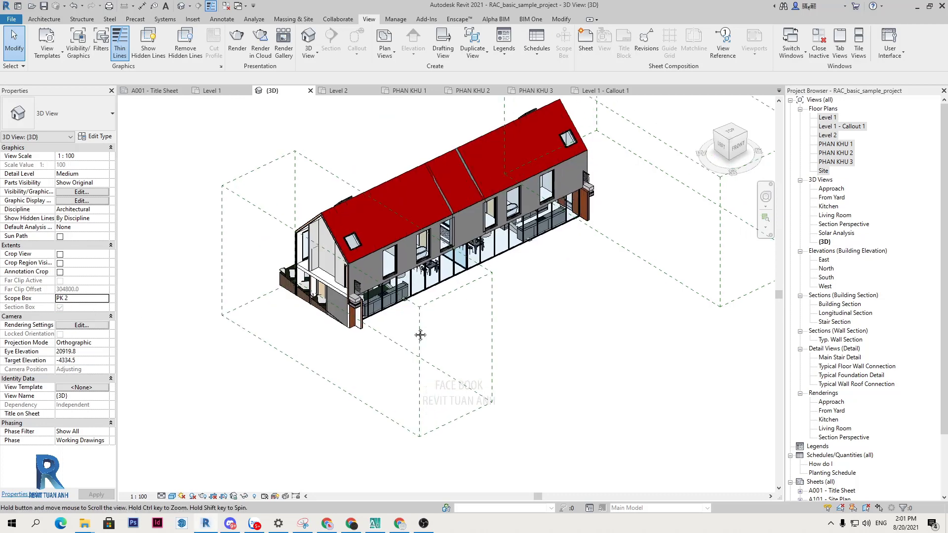
pyautogui.click(106, 299)
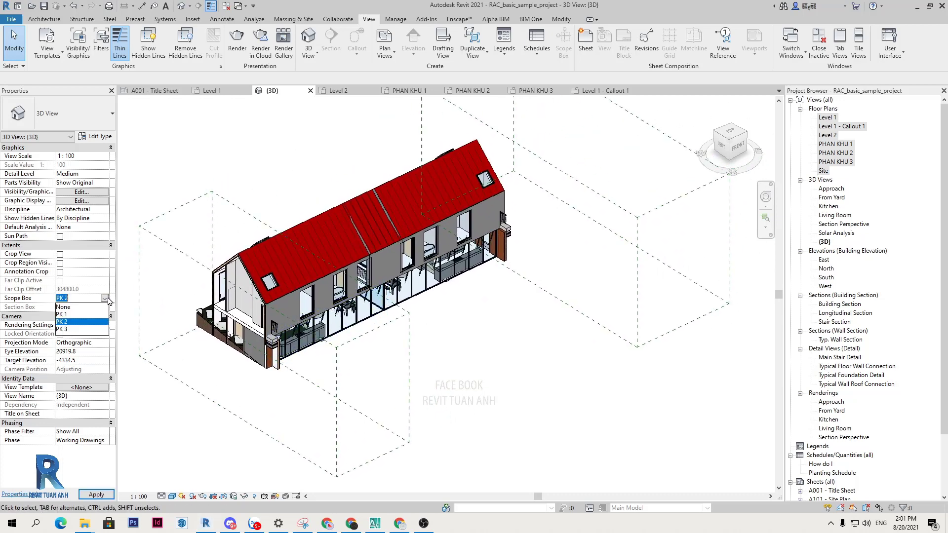
pyautogui.click(78, 334)
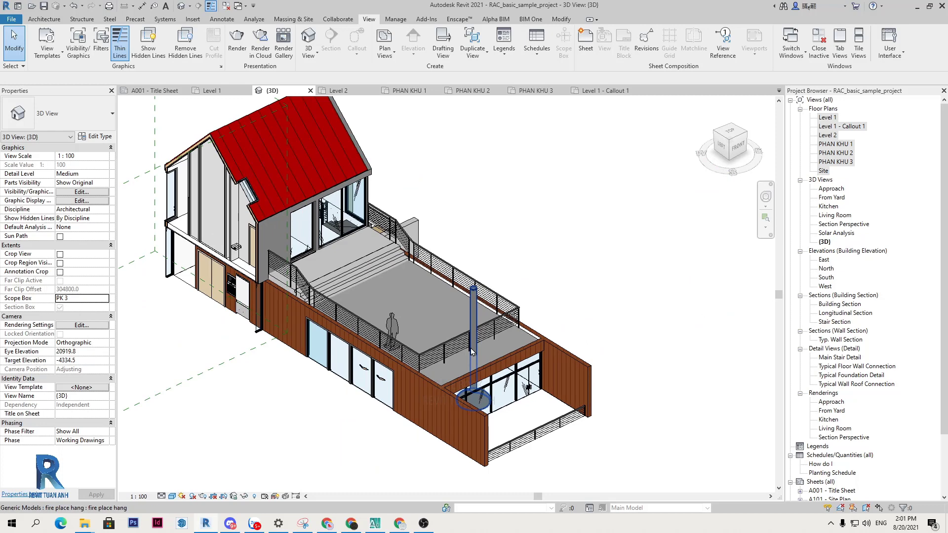
pyautogui.scroll(-2, 470, 348)
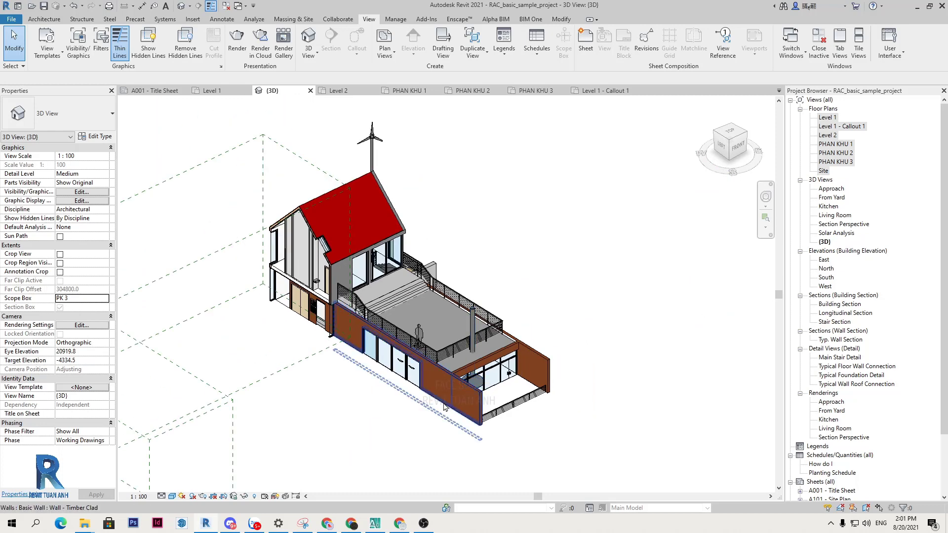
pyautogui.scroll(2, 485, 410)
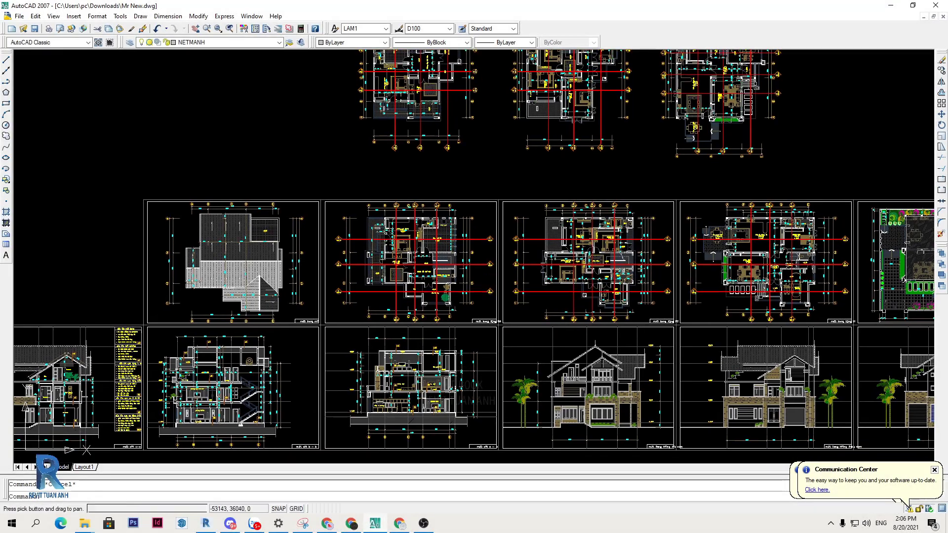
# Centre the middle floor plan and open the Write Block dialog with the W command.
pyautogui.scroll(3, 393, 139)
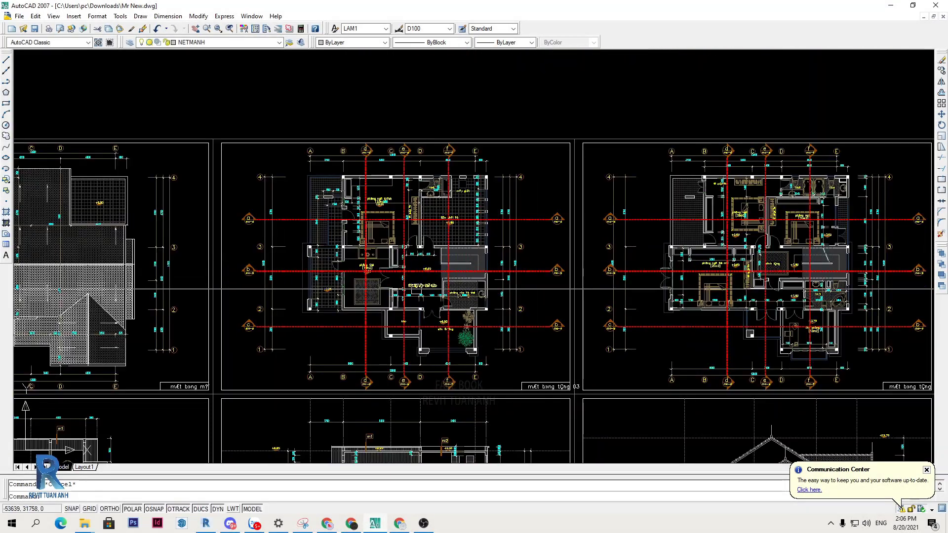
pyautogui.moveTo(394, 139); pyautogui.dragTo(412, 112, button='middle')
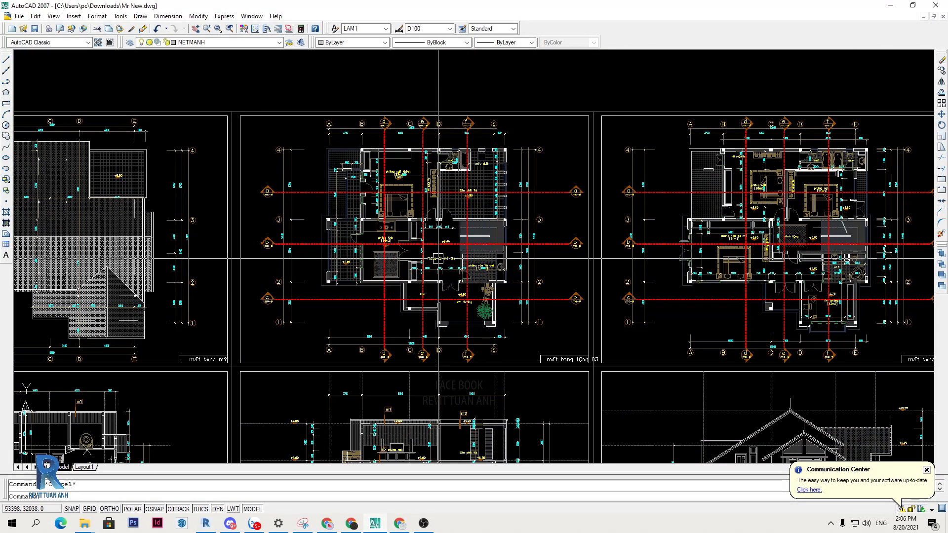
pyautogui.moveTo(392, 276); pyautogui.dragTo(415, 285, button='middle')
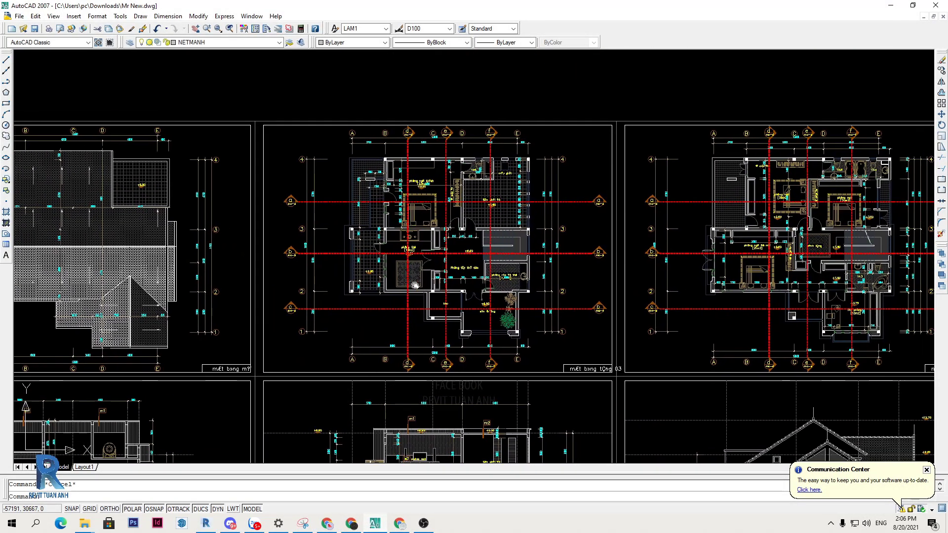
pyautogui.click(254, 85)
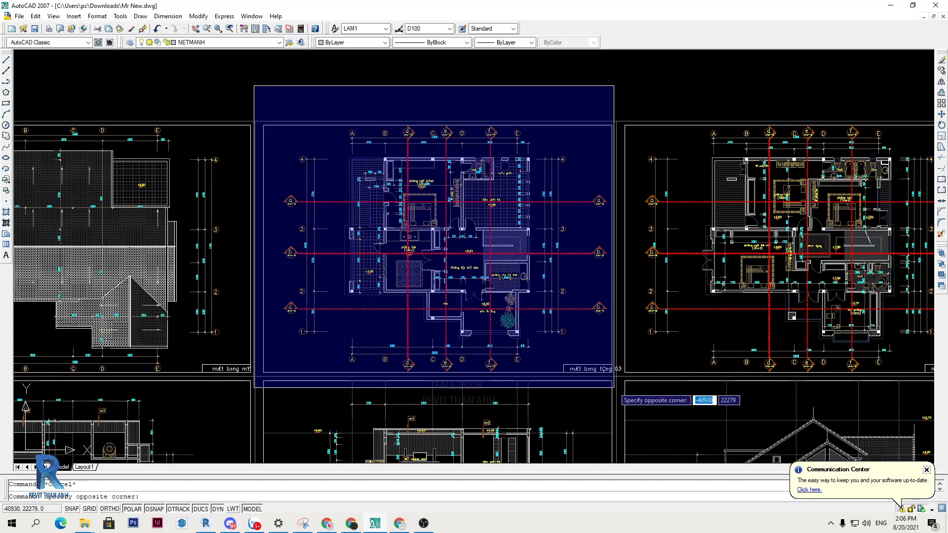
pyautogui.press('Escape')
pyautogui.write('w')
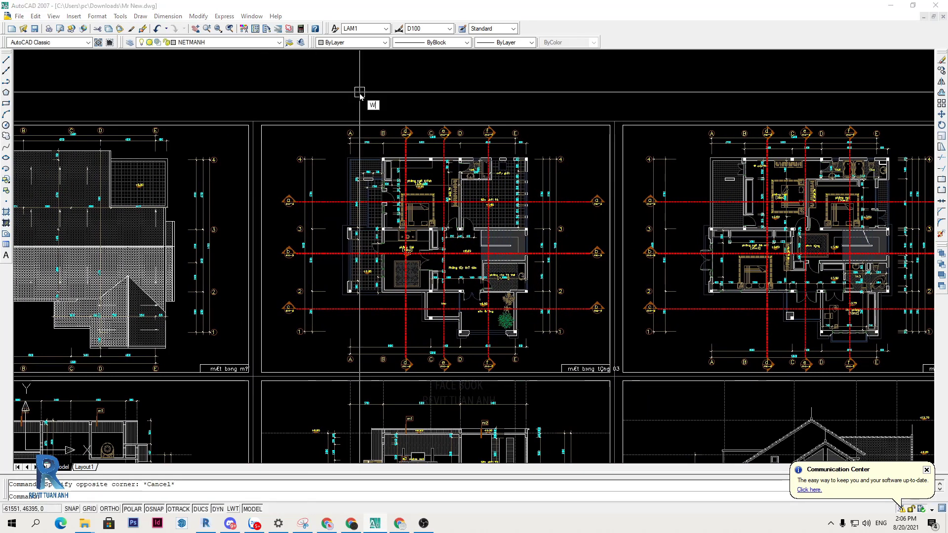
pyautogui.press('Escape')
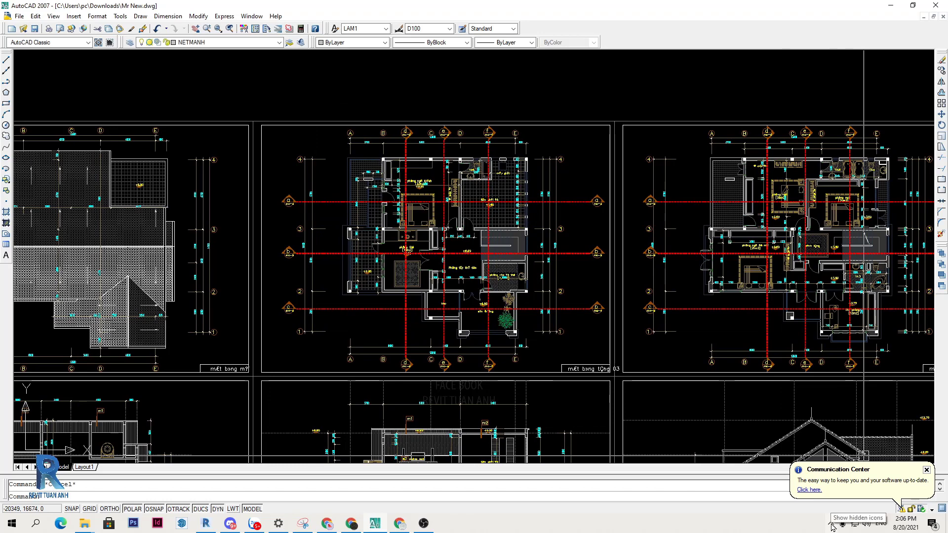
pyautogui.write('w')
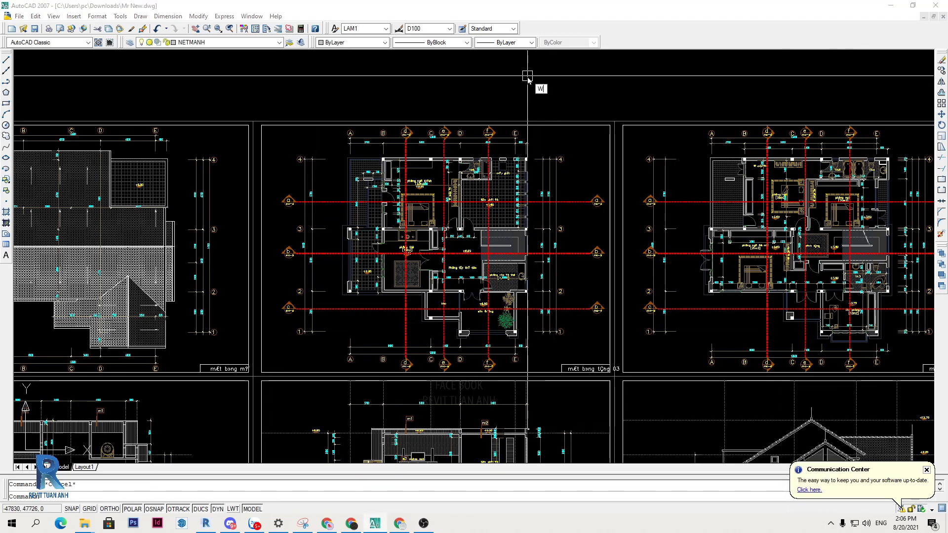
pyautogui.press('Return')
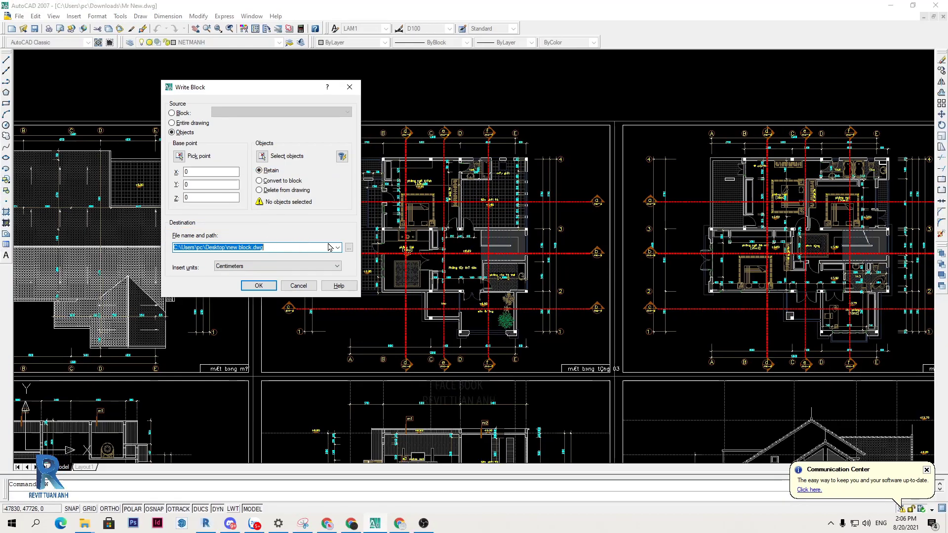
# Write the middle floor plan's 711 objects to Desktop\MBT1.dwg with Millimeters insert units.
pyautogui.click(270, 158)
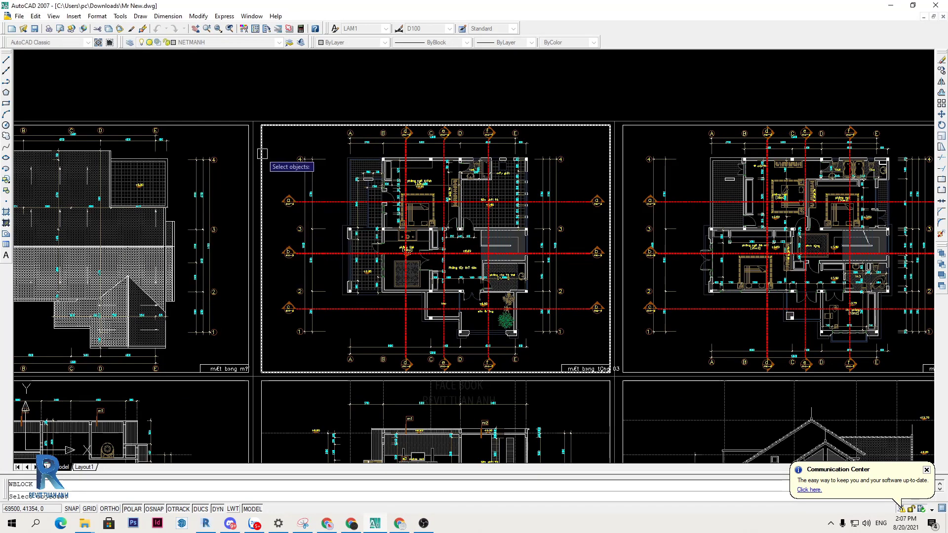
pyautogui.click(228, 84)
pyautogui.click(638, 415)
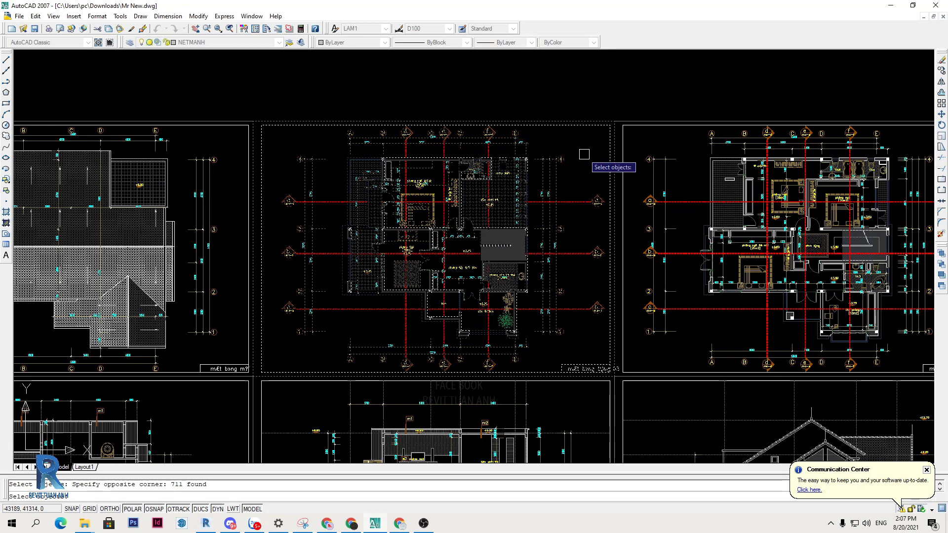
pyautogui.press('Return')
pyautogui.moveTo(316, 87); pyautogui.dragTo(383, 109)
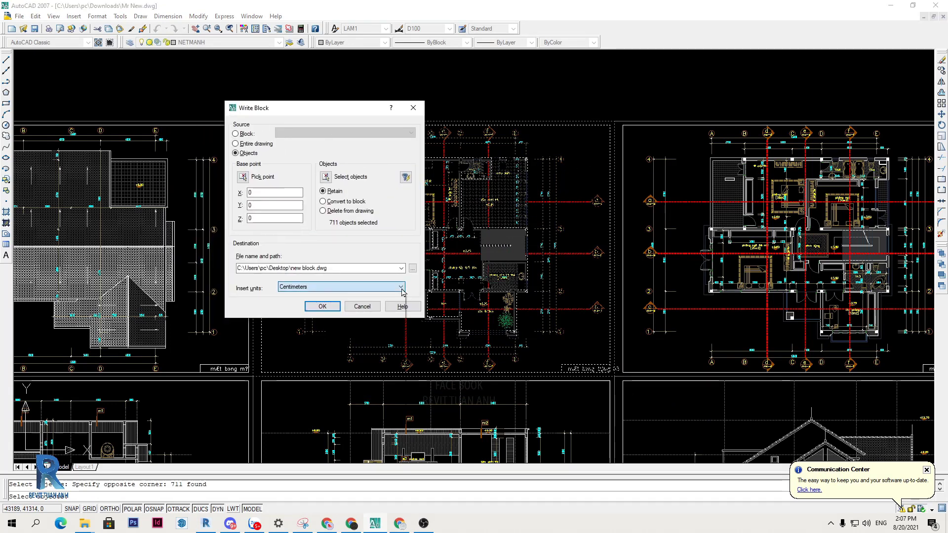
pyautogui.click(401, 287)
pyautogui.click(304, 331)
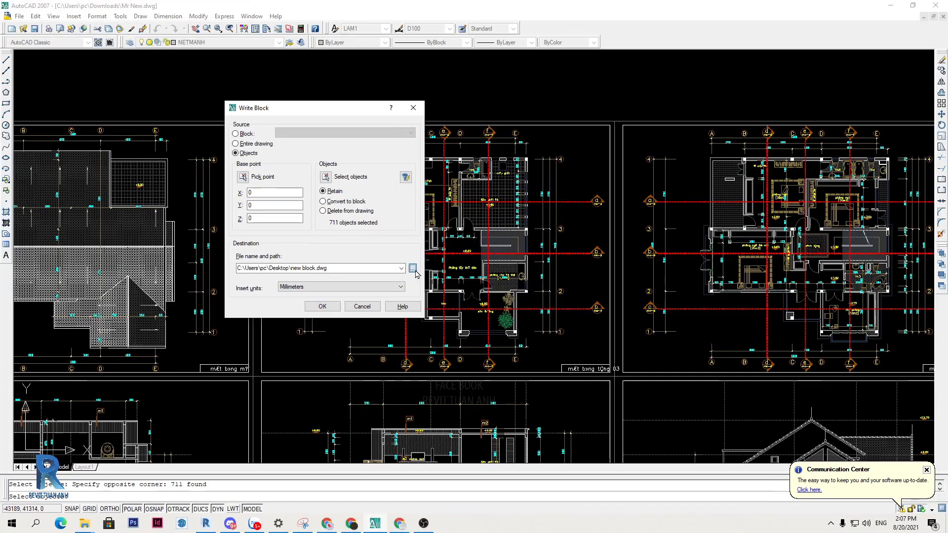
pyautogui.click(413, 268)
pyautogui.write('MBT1')
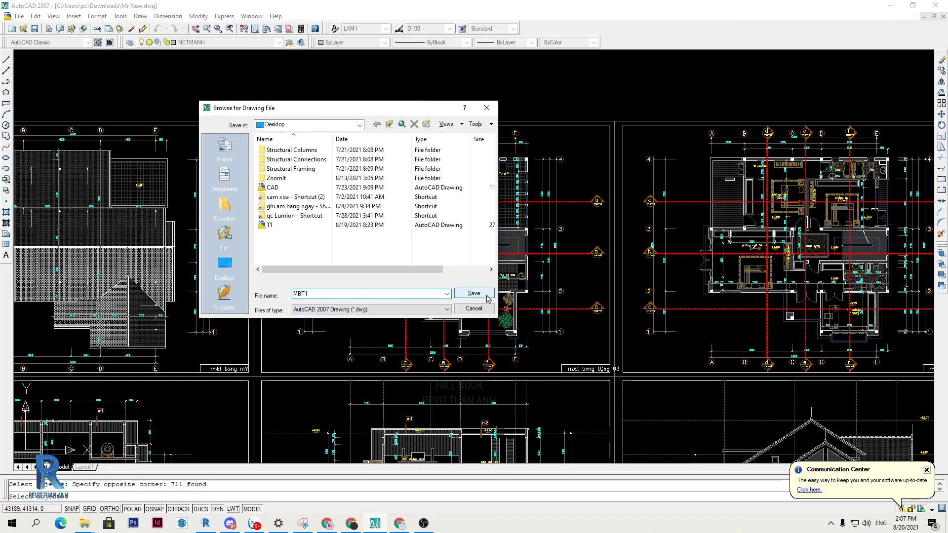
pyautogui.click(481, 294)
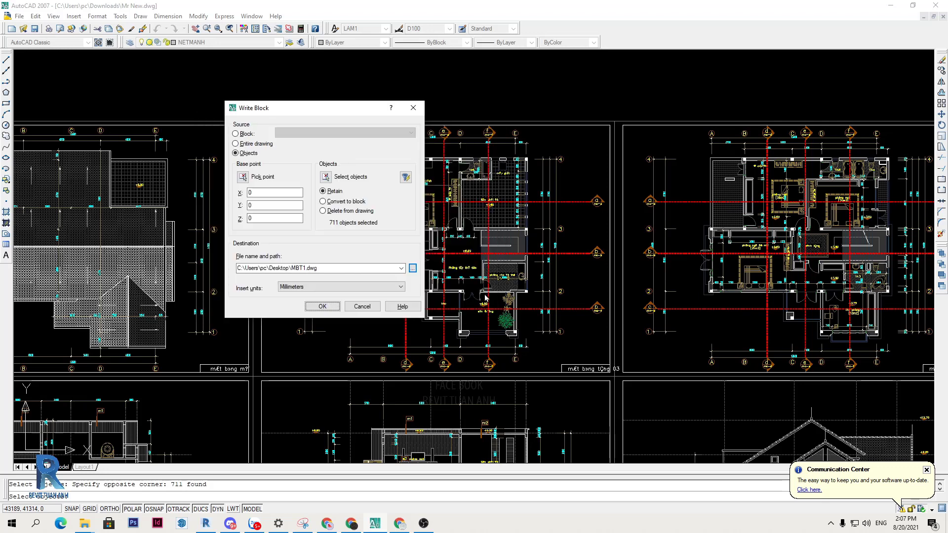
pyautogui.click(322, 307)
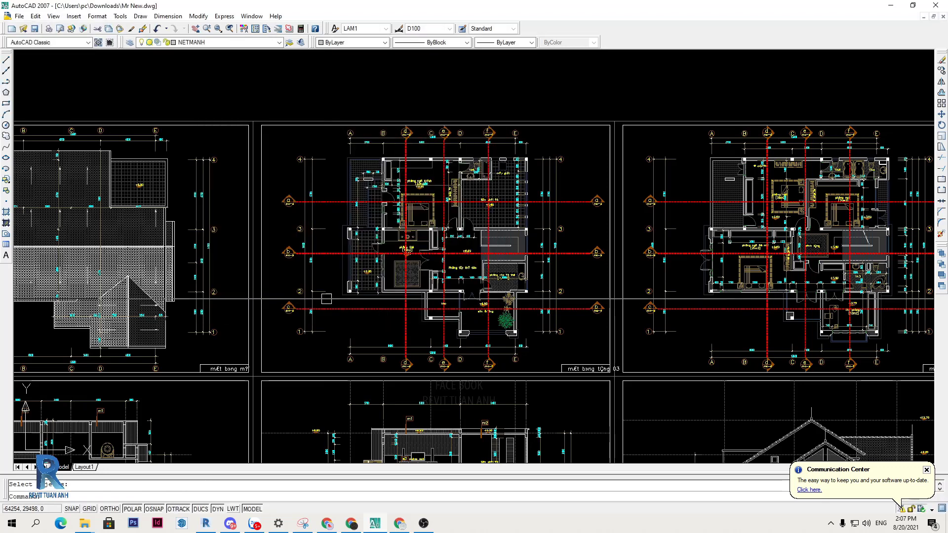
# Minimize AutoCAD and start a new Revit project from a chosen template.
pyautogui.click(234, 95)
pyautogui.click(625, 380)
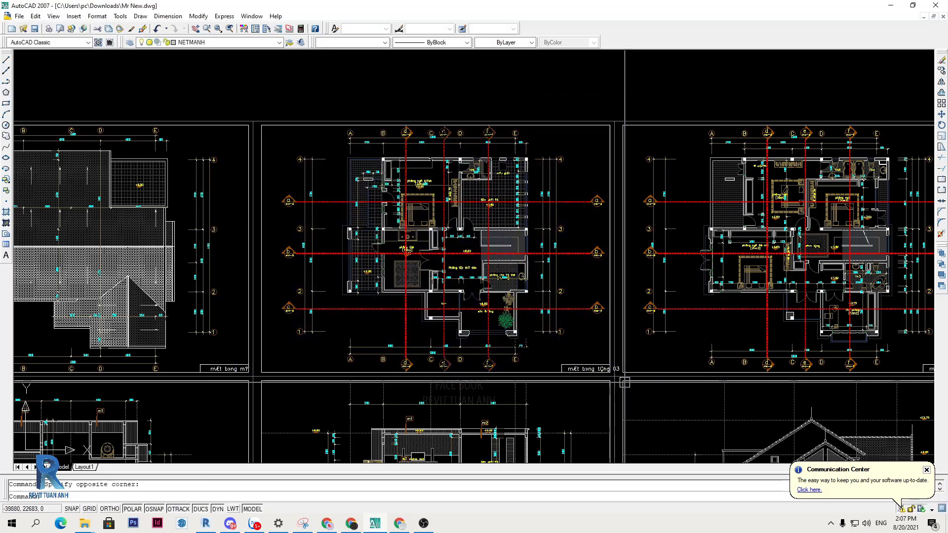
pyautogui.press('Escape')
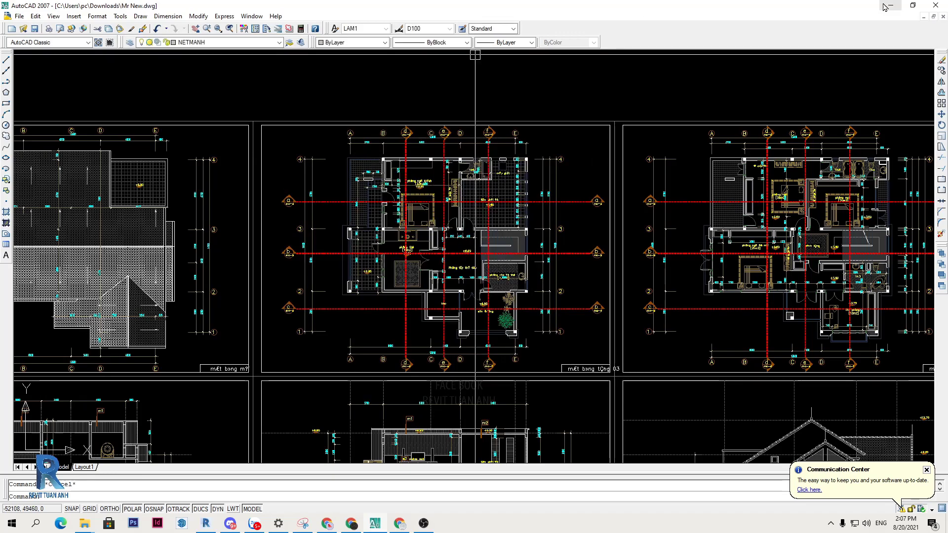
pyautogui.click(892, 7)
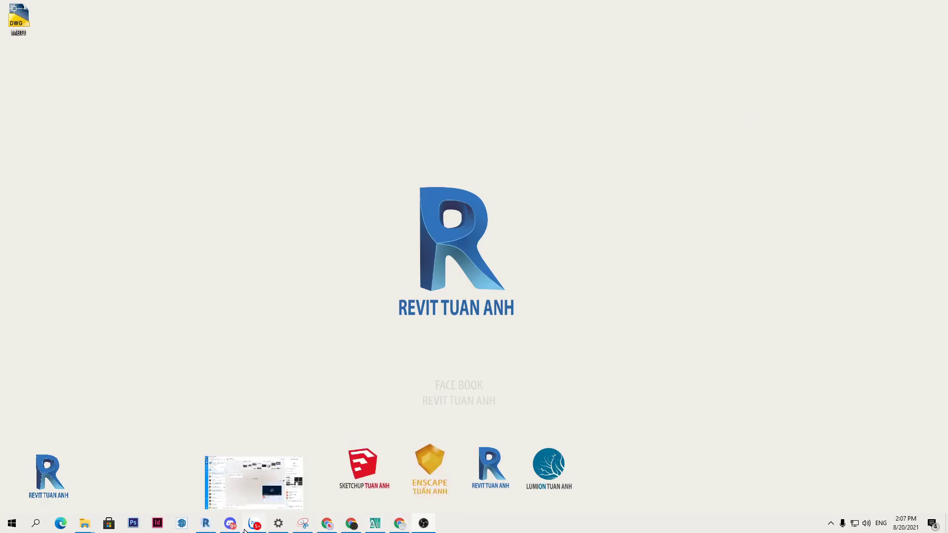
pyautogui.click(206, 524)
pyautogui.click(64, 148)
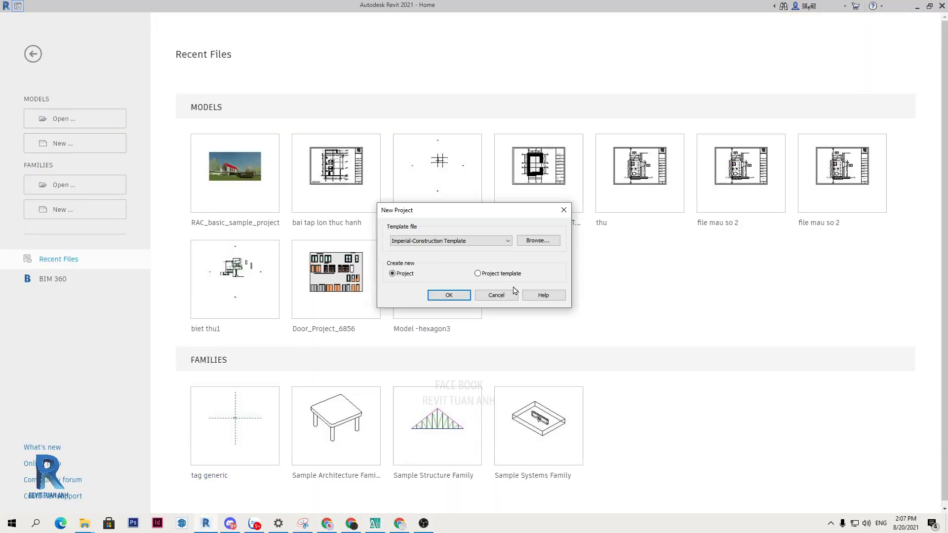
pyautogui.click(497, 241)
pyautogui.click(413, 301)
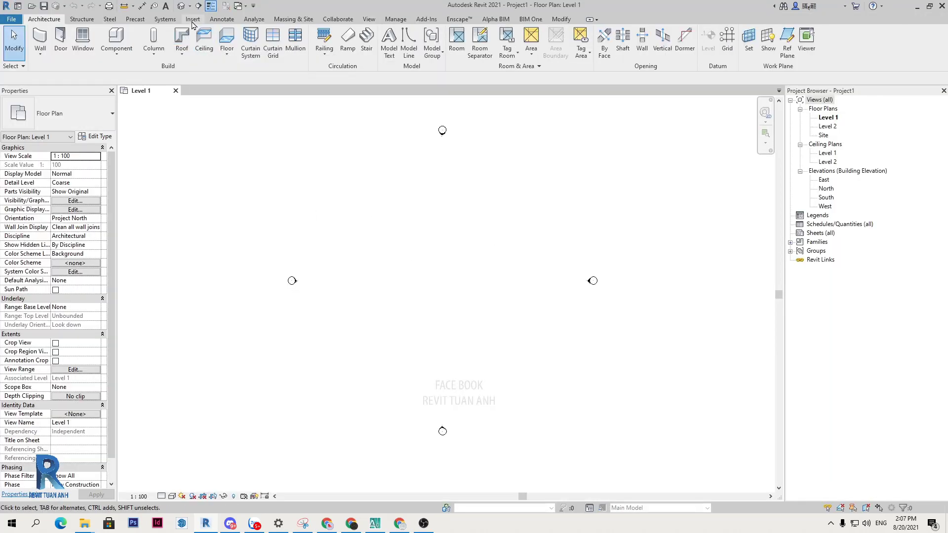
# Show the Insert ribbon, pan the empty Level 1 plan, and select Legends in the Project Browser.
pyautogui.click(192, 21)
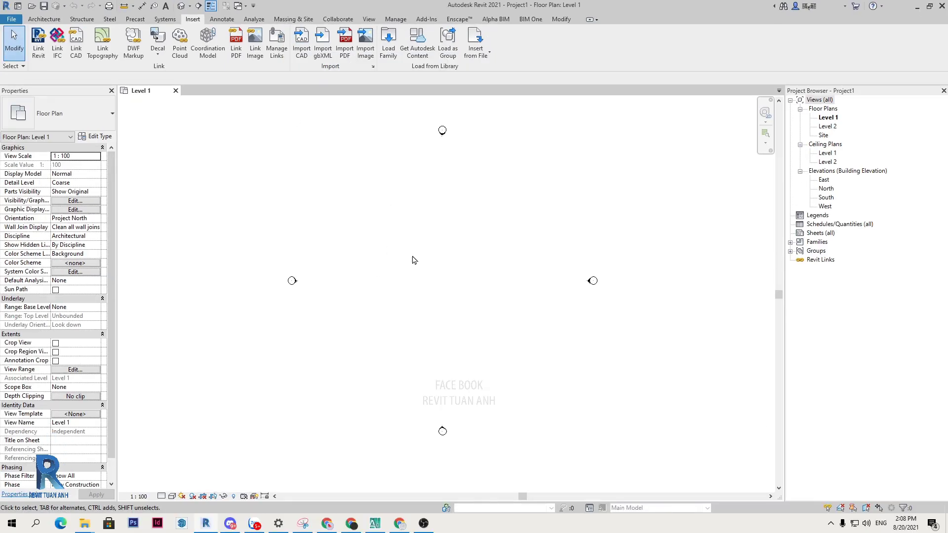
pyautogui.moveTo(453, 275); pyautogui.dragTo(433, 297, button='middle')
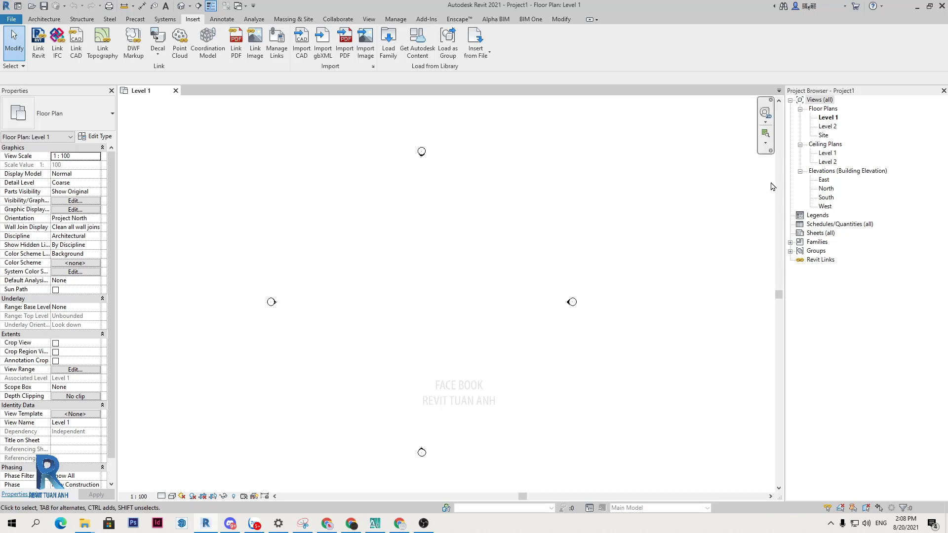
pyautogui.click(821, 216)
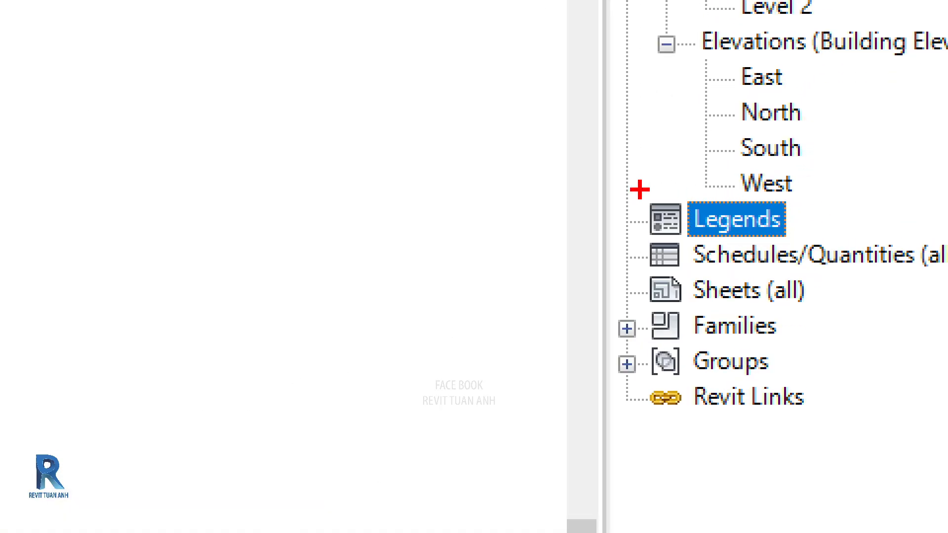
pyautogui.moveTo(638, 190); pyautogui.dragTo(872, 263)
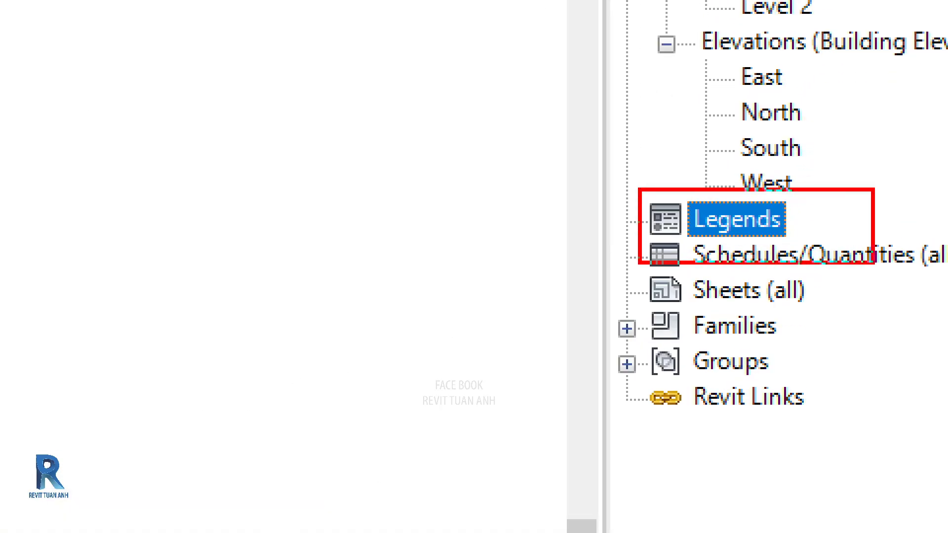
pyautogui.moveTo(892, 124); pyautogui.dragTo(847, 195)
# Create a new legend view named CAD-T1 at scale 1:50.
pyautogui.press('Escape')
pyautogui.rightClick(818, 216)
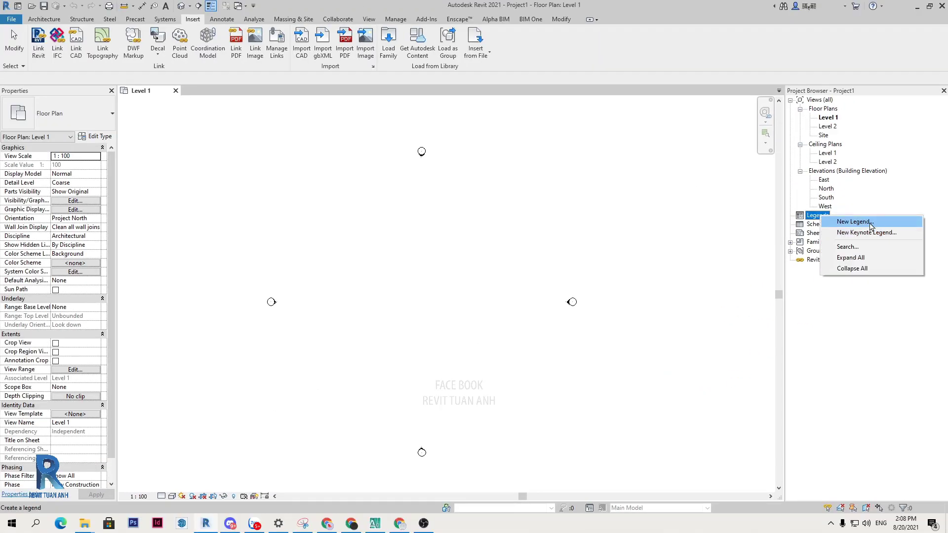
pyautogui.click(859, 222)
pyautogui.write('CAD-T1')
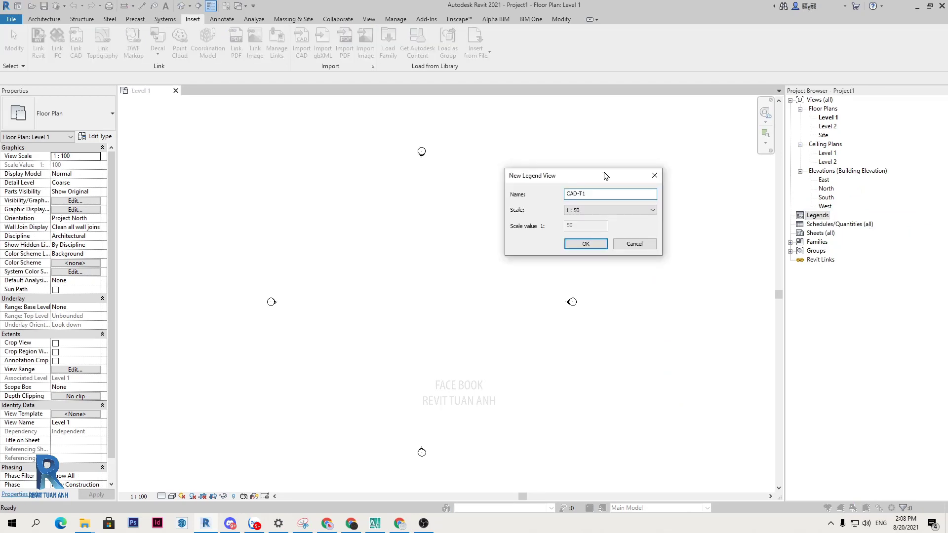
pyautogui.click(586, 244)
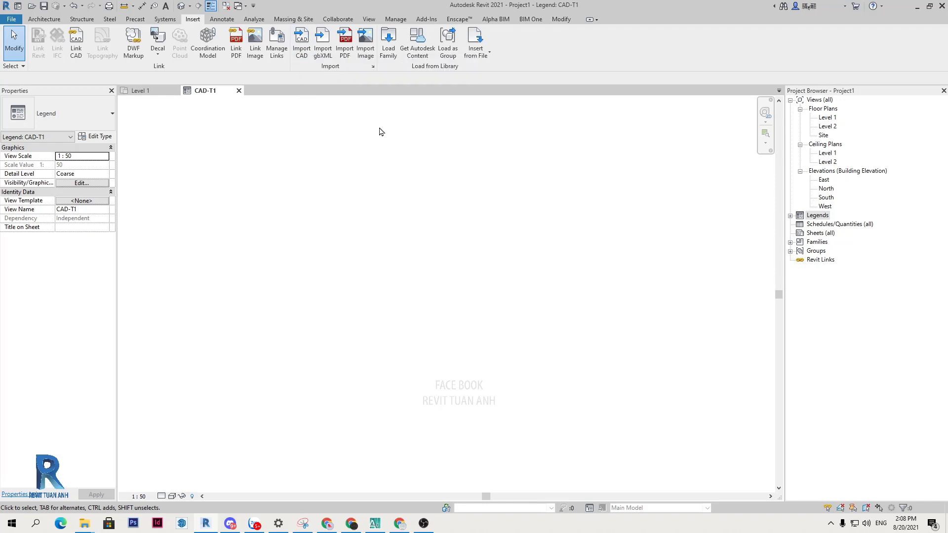
# Import Desktop\MBT1.dwg into the legend with Black and White colours.
pyautogui.click(303, 50)
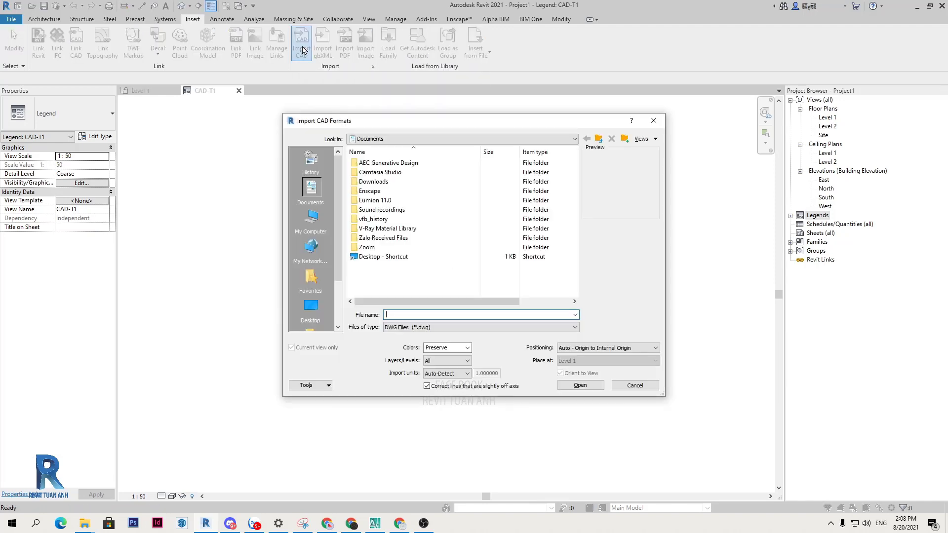
pyautogui.click(312, 309)
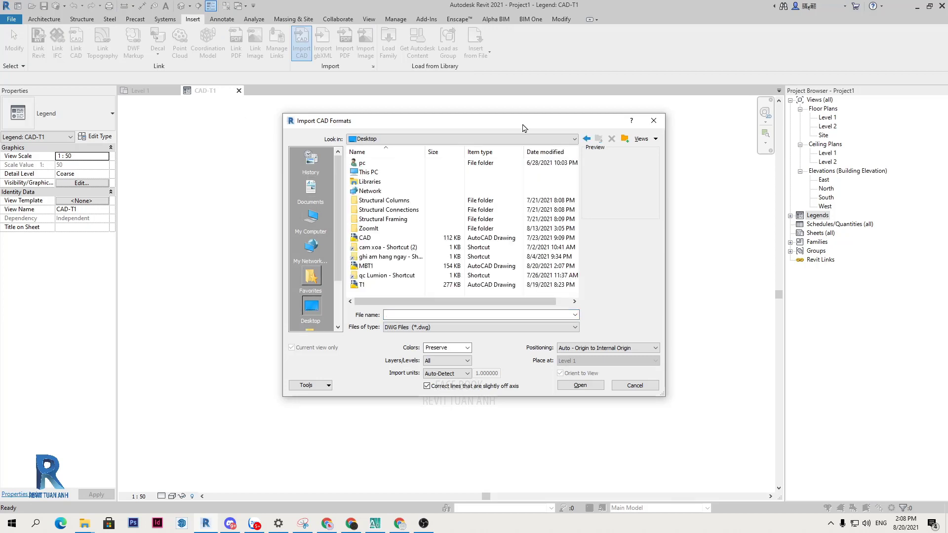
pyautogui.click(368, 267)
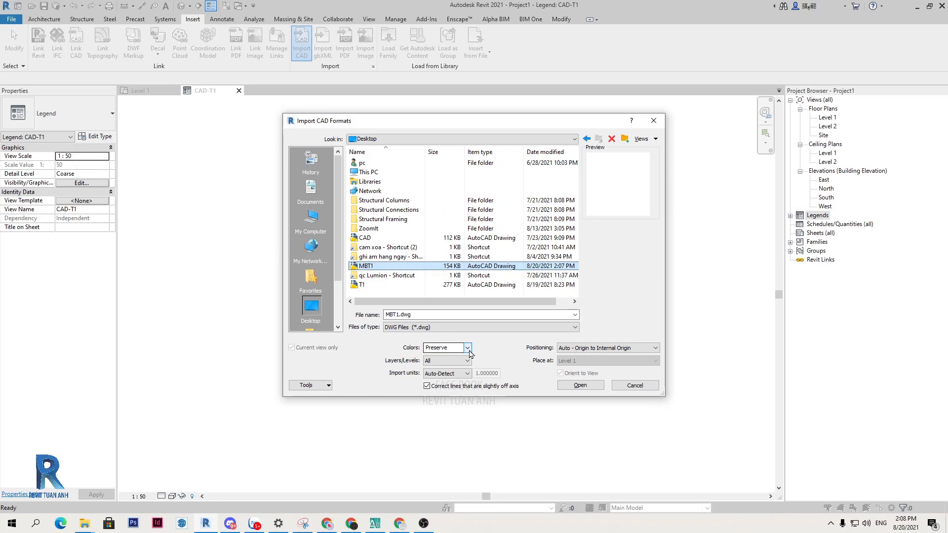
pyautogui.click(467, 348)
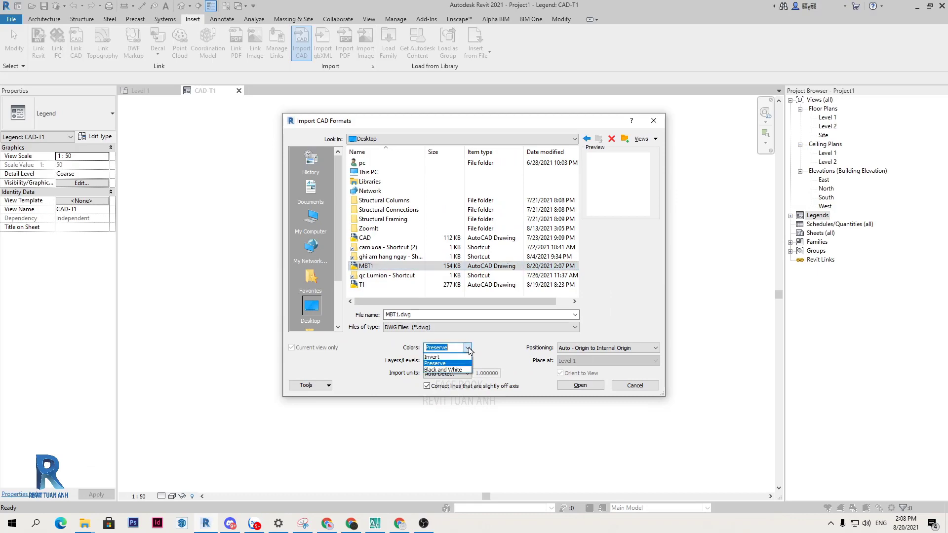
pyautogui.click(454, 372)
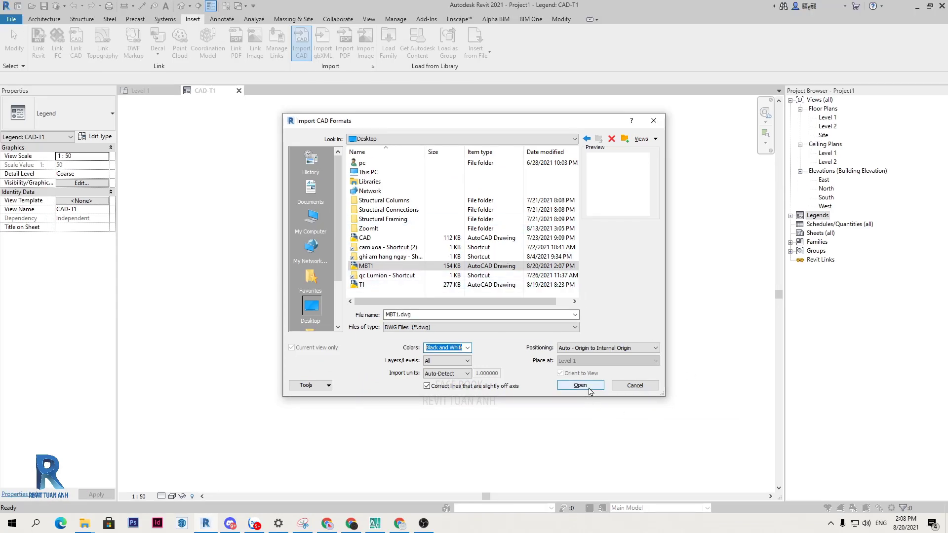
pyautogui.click(589, 390)
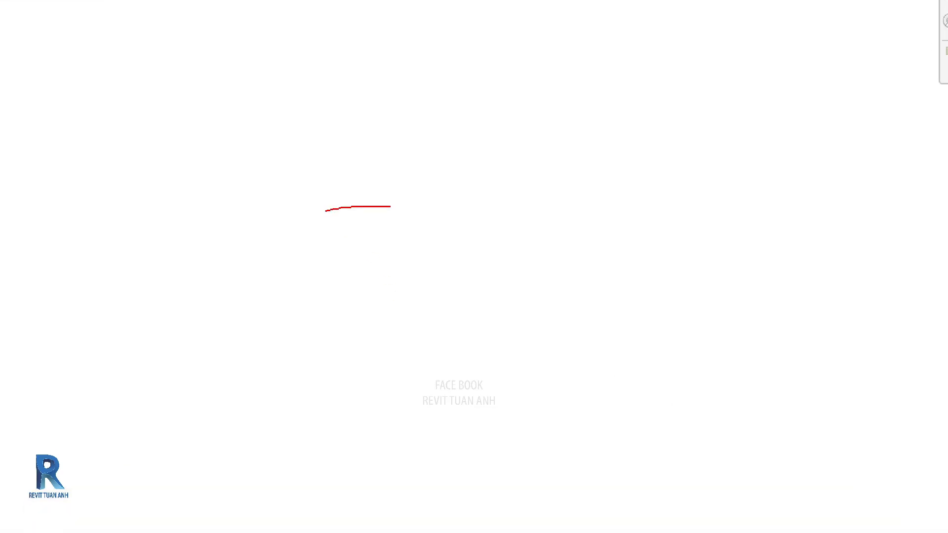
pyautogui.moveTo(469, 296); pyautogui.dragTo(558, 297)
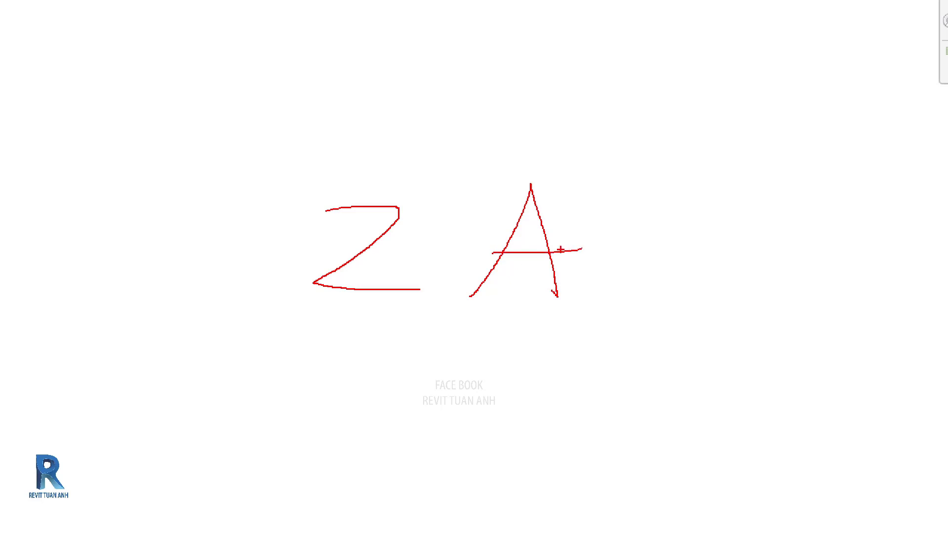
pyautogui.press('Escape')
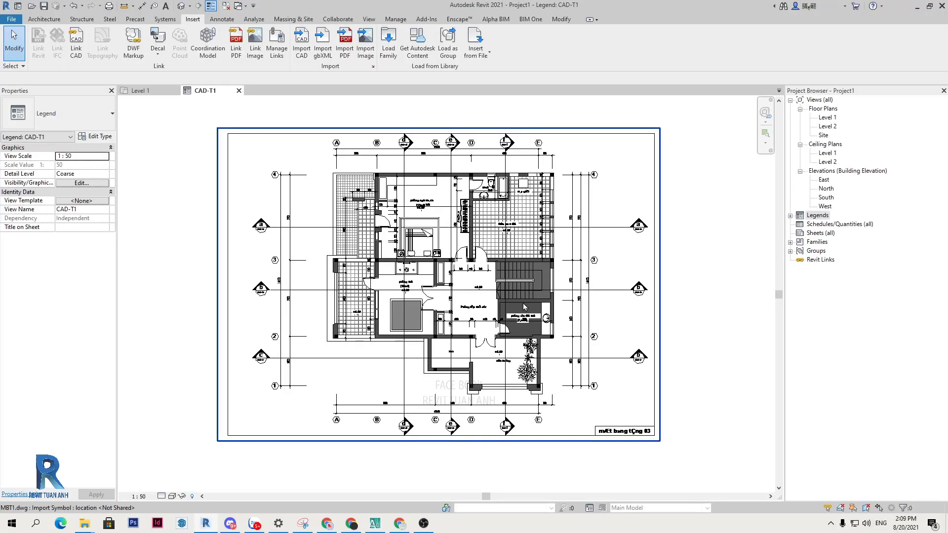
# Zoom out to inspect the full MBT1.dwg import with its border and plan title.
pyautogui.scroll(2, 547, 250)
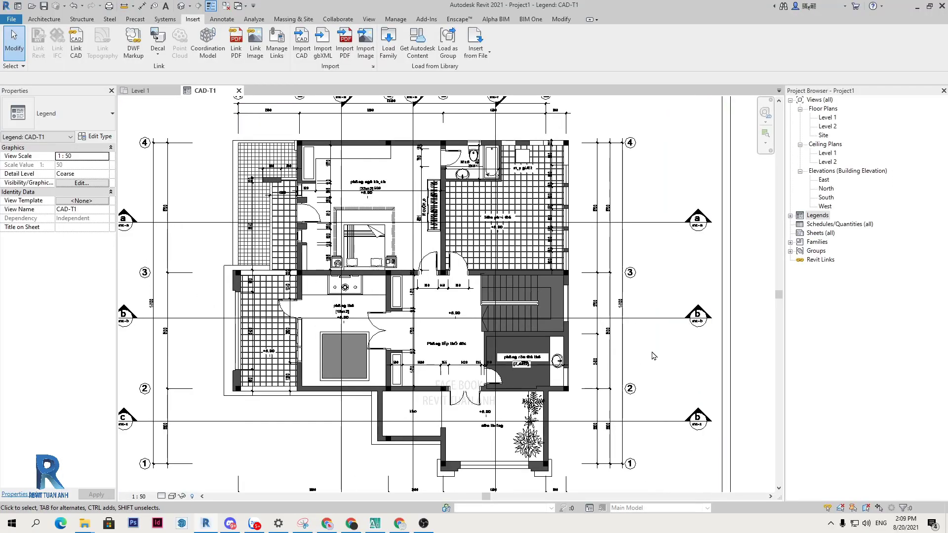
pyautogui.click(523, 324)
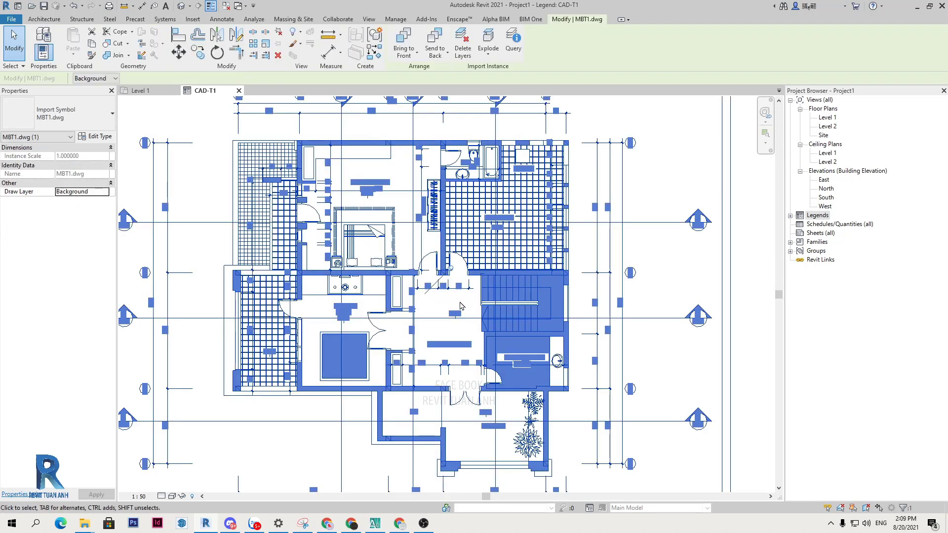
pyautogui.scroll(3, 452, 284)
pyautogui.scroll(2, 451, 284)
pyautogui.scroll(1, 442, 250)
pyautogui.hotkey('ctrl', '1')
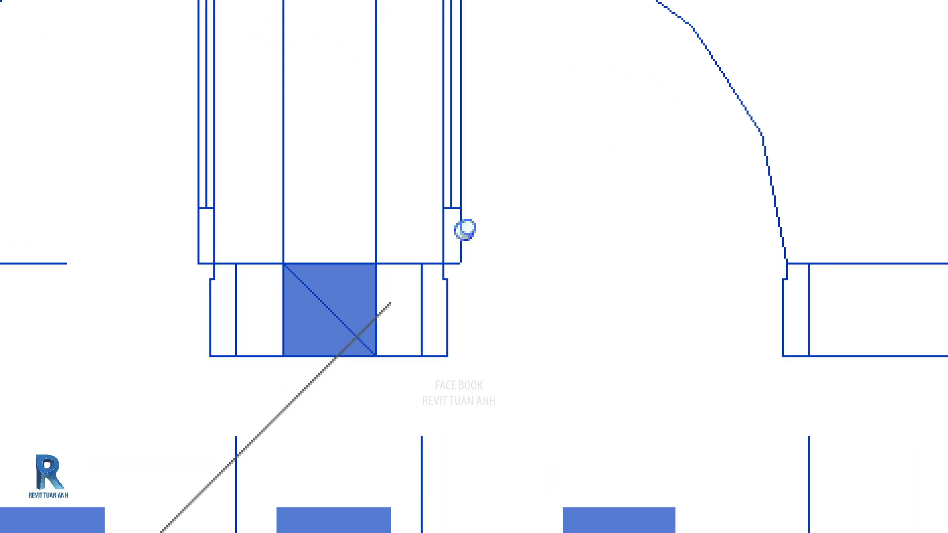
pyautogui.keyDown('ctrl'); pyautogui.moveTo(374, 157); pyautogui.dragTo(541, 296); pyautogui.keyUp('ctrl')
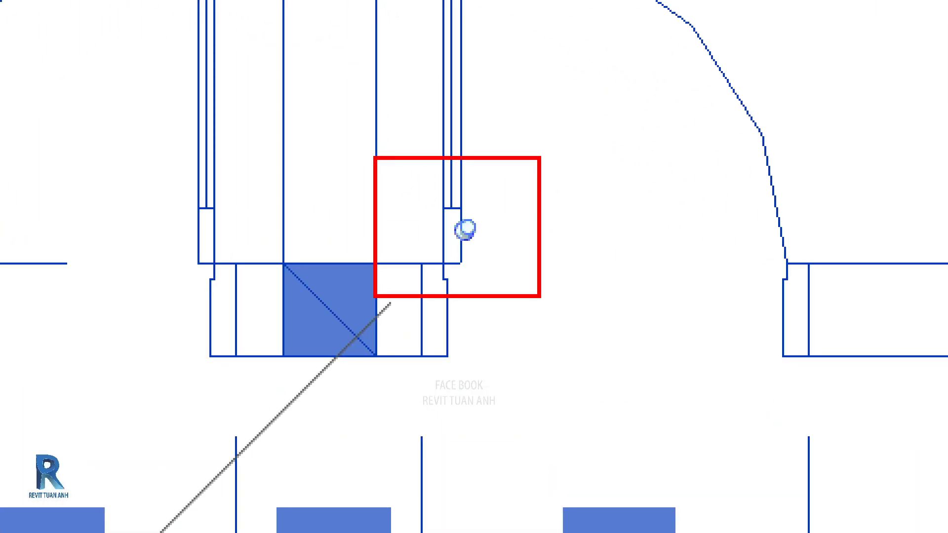
pyautogui.press('Escape')
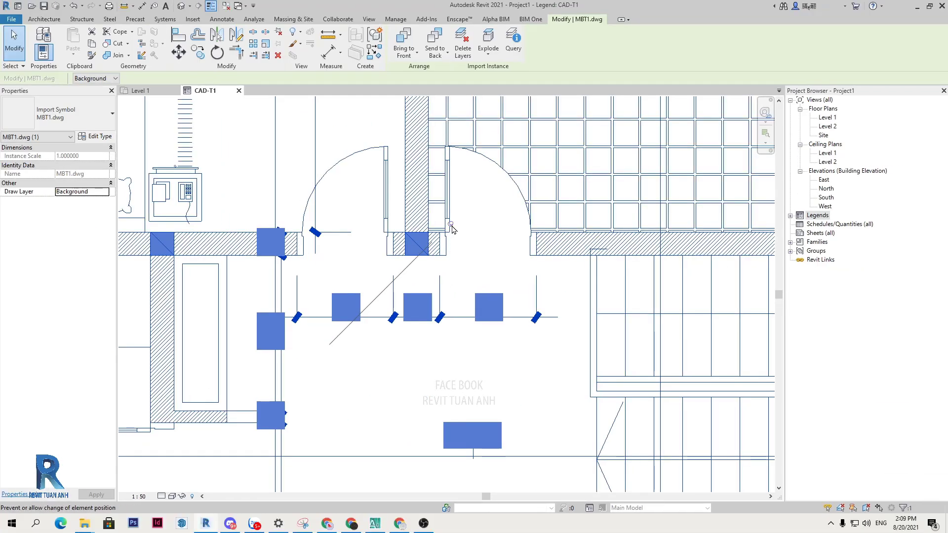
pyautogui.scroll(-5, 481, 319)
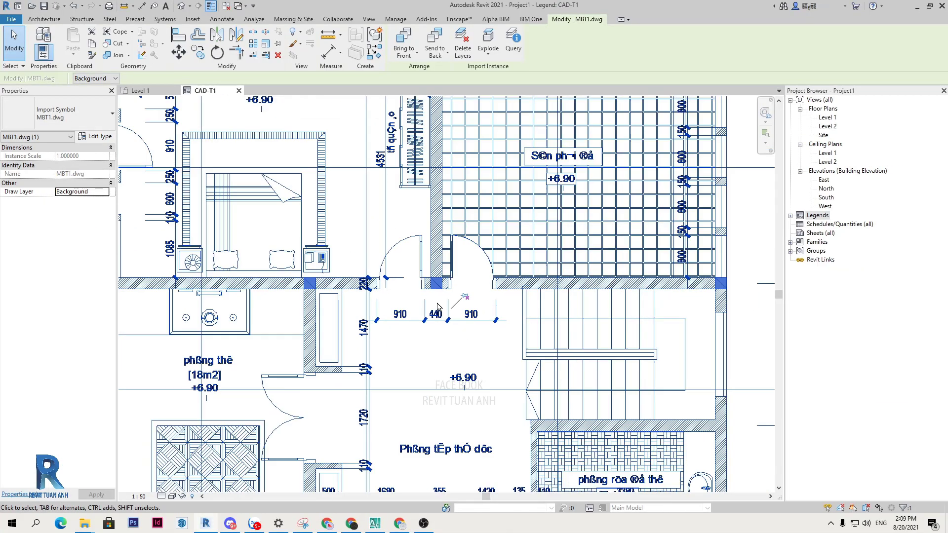
pyautogui.scroll(-1, 494, 275)
pyautogui.scroll(-1, 495, 275)
pyautogui.scroll(-2, 474, 281)
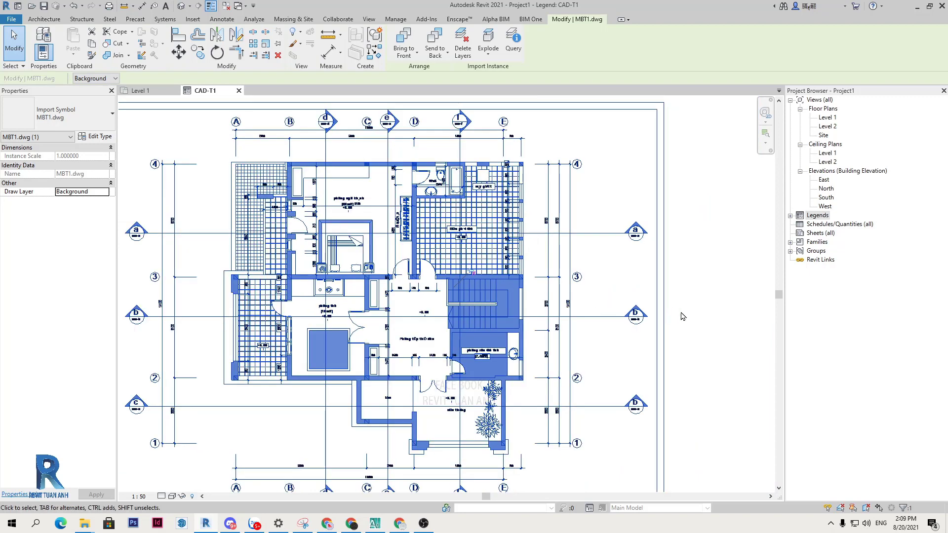
pyautogui.press('Escape')
# Copy the MBT1.dwg import to the clipboard with Ctrl+C and deselect it.
pyautogui.scroll(-1, 455, 287)
pyautogui.click(483, 274)
pyautogui.hotkey('ctrl', 'c')
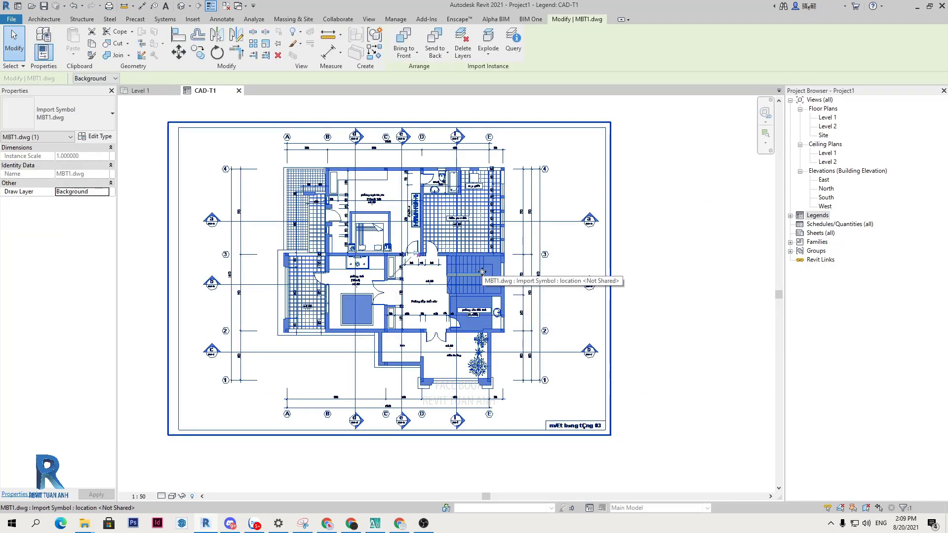
pyautogui.click(663, 270)
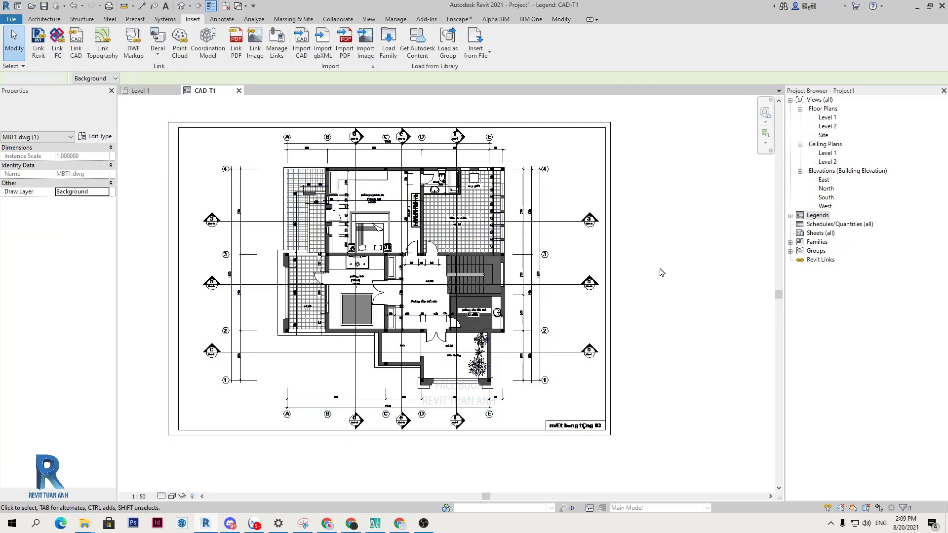
# Paste the copied CAD plan into the Level 1 floor plan, centred among the elevation markers.
pyautogui.doubleClick(832, 118)
pyautogui.hotkey('ctrl', 'v')
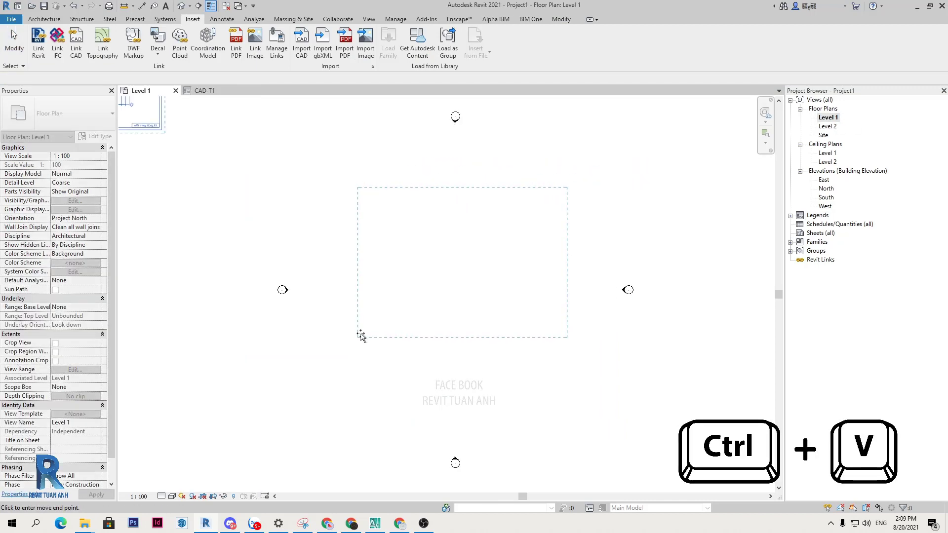
pyautogui.click(359, 335)
pyautogui.click(603, 147)
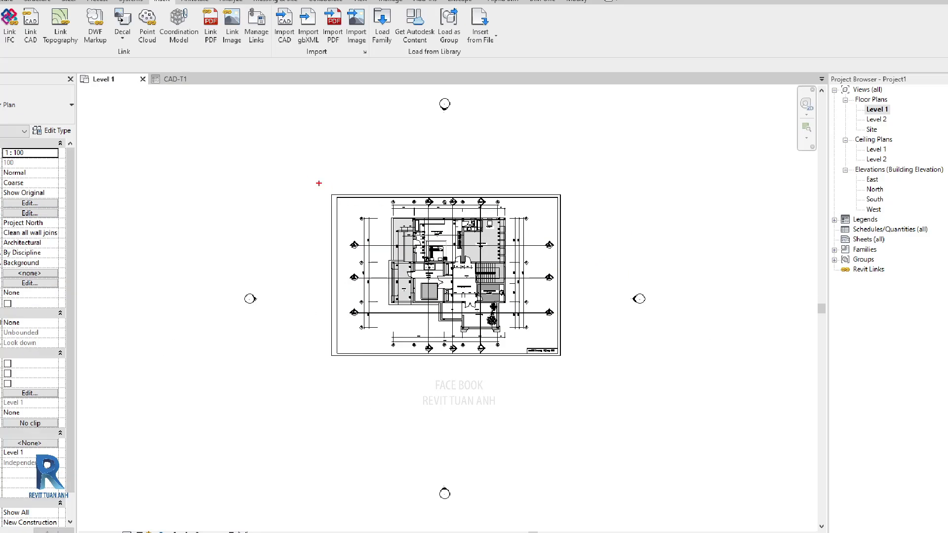
pyautogui.moveTo(312, 179); pyautogui.dragTo(561, 367)
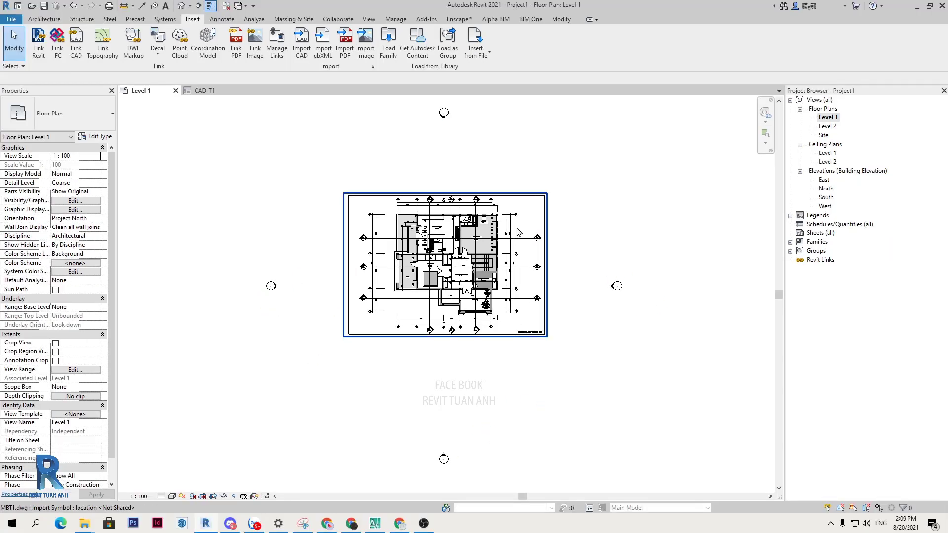
# Zoom around the pasted plan, then select the CAD import and bring up its context menu.
pyautogui.scroll(3, 477, 213)
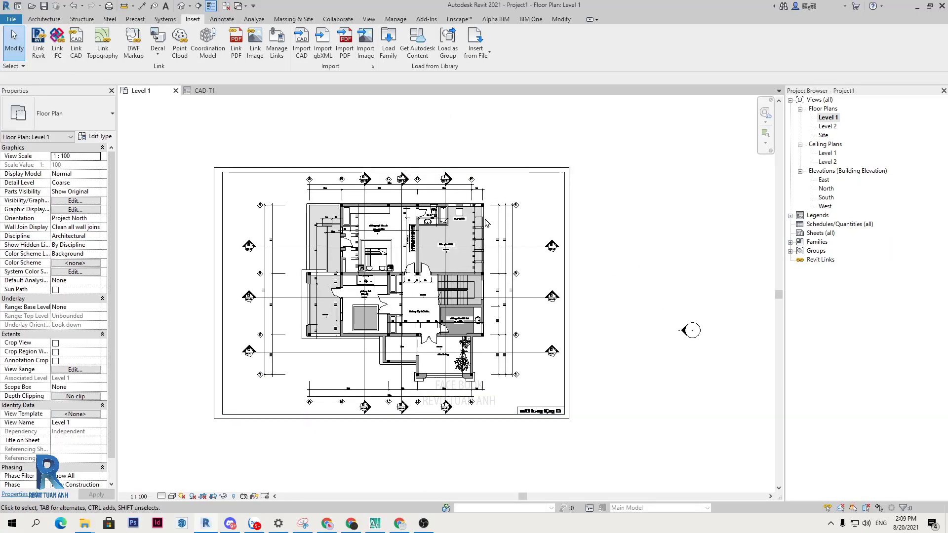
pyautogui.scroll(3, 478, 212)
pyautogui.scroll(2, 478, 212)
pyautogui.scroll(-3, 502, 241)
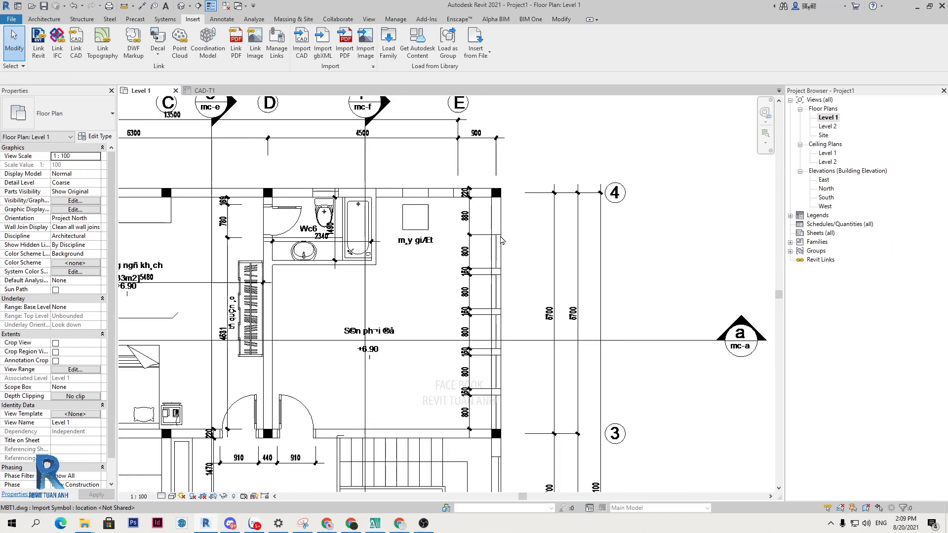
pyautogui.scroll(-3, 503, 240)
pyautogui.scroll(-1, 688, 306)
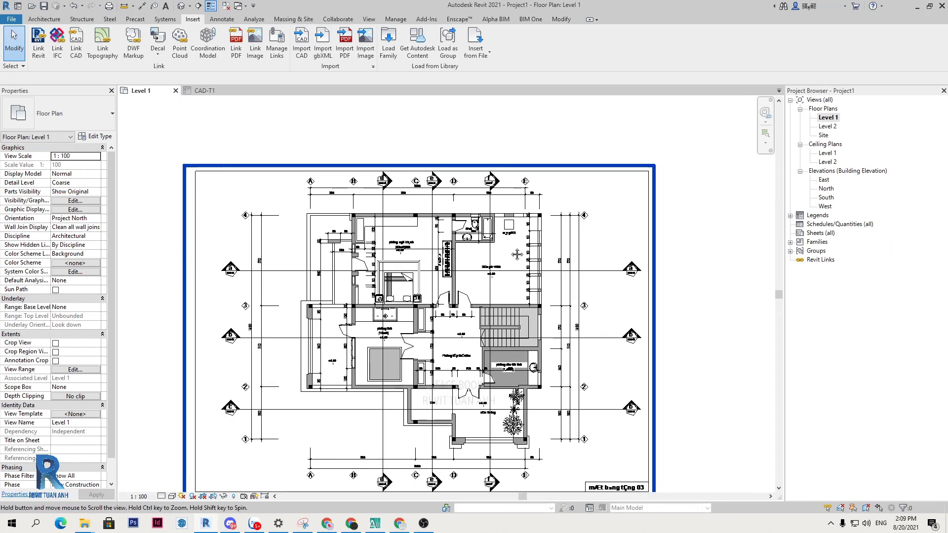
pyautogui.moveTo(688, 306); pyautogui.dragTo(652, 300, button='middle')
pyautogui.click(460, 307)
pyautogui.rightClick(460, 307)
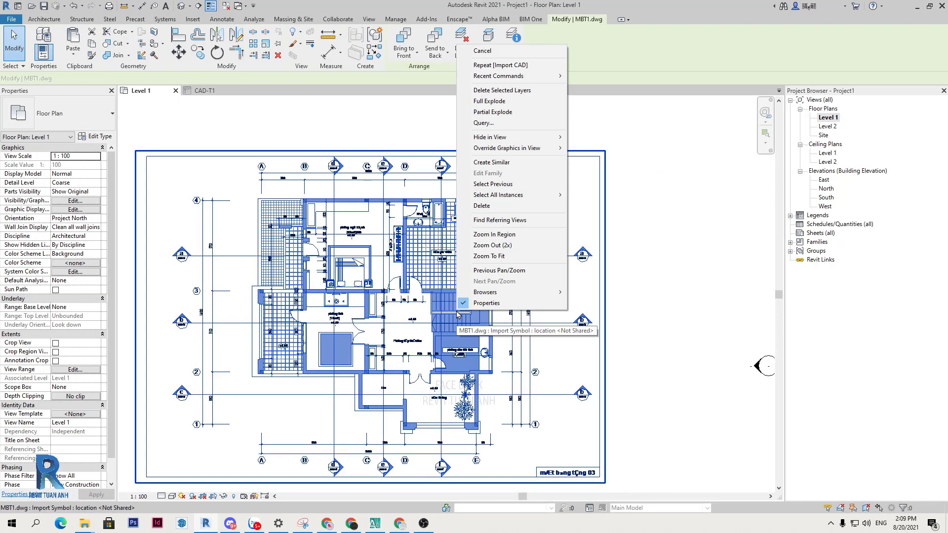
pyautogui.moveTo(507, 148)
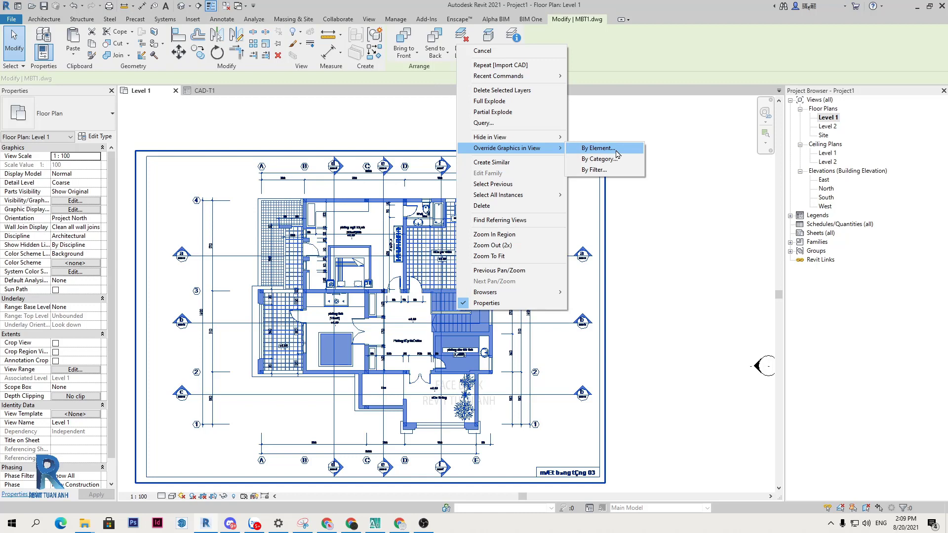
# Make the CAD import halftone through By Element graphic overrides.
pyautogui.click(617, 154)
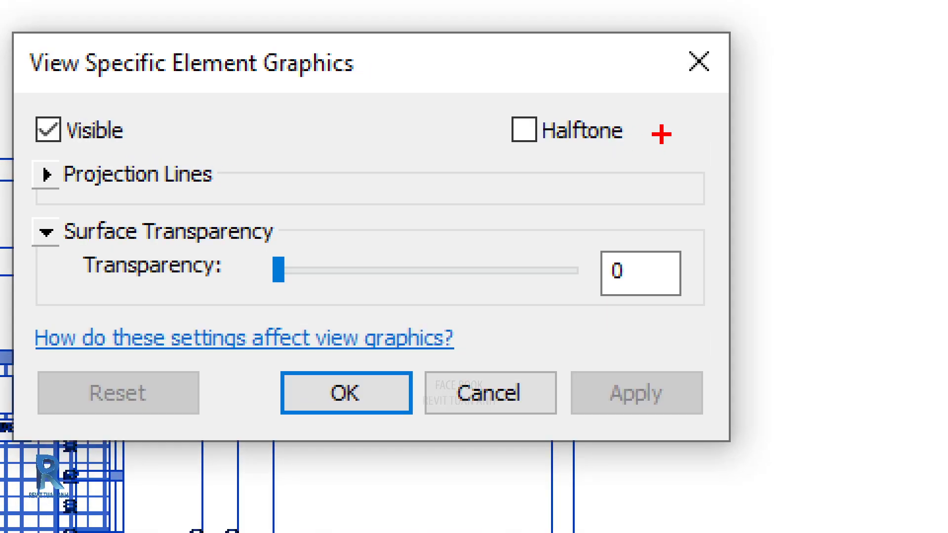
pyautogui.moveTo(628, 140); pyautogui.dragTo(634, 137)
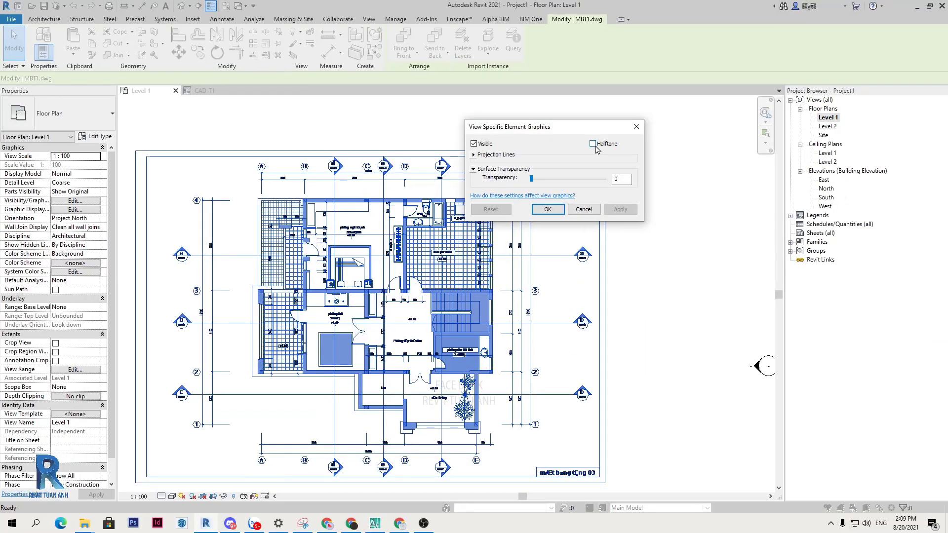
pyautogui.click(593, 143)
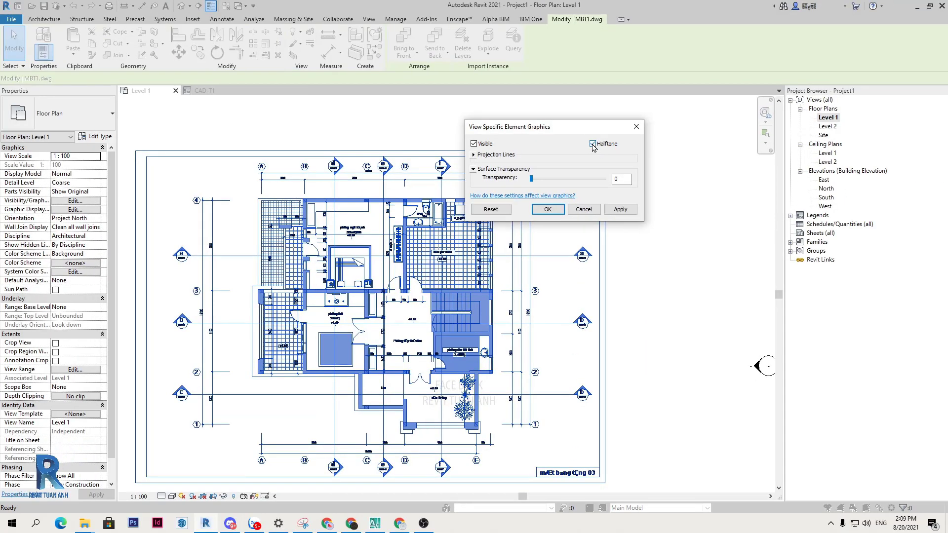
pyautogui.click(621, 209)
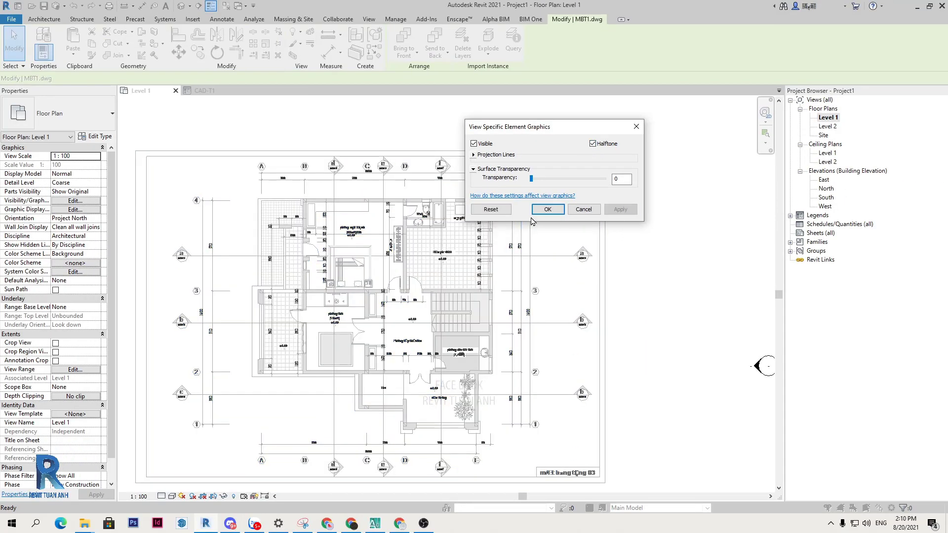
pyautogui.moveTo(581, 127); pyautogui.dragTo(614, 121)
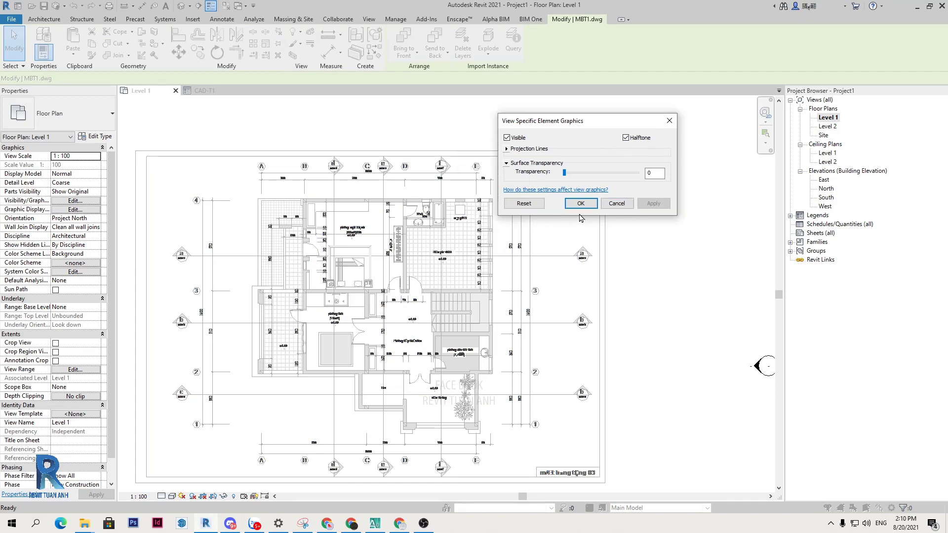
# Set projection lines to grey RGB 138-138-138 and surface transparency 96, and apply.
pyautogui.click(506, 149)
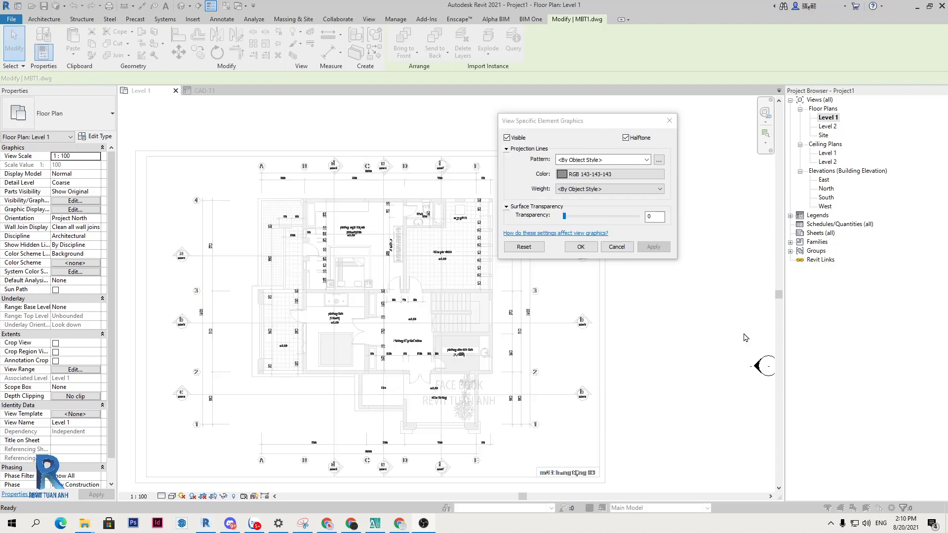
pyautogui.moveTo(587, 128); pyautogui.dragTo(595, 128)
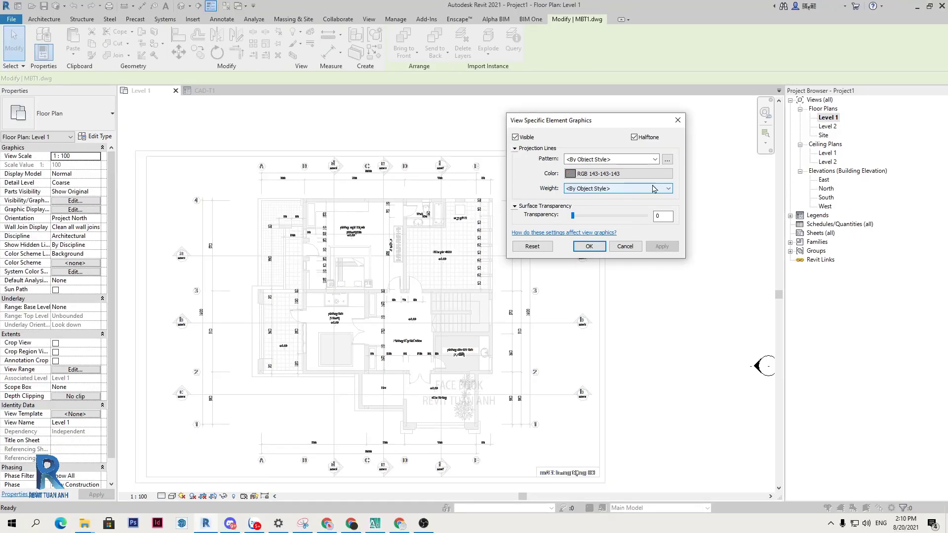
pyautogui.click(593, 185)
pyautogui.moveTo(704, 158); pyautogui.dragTo(704, 125)
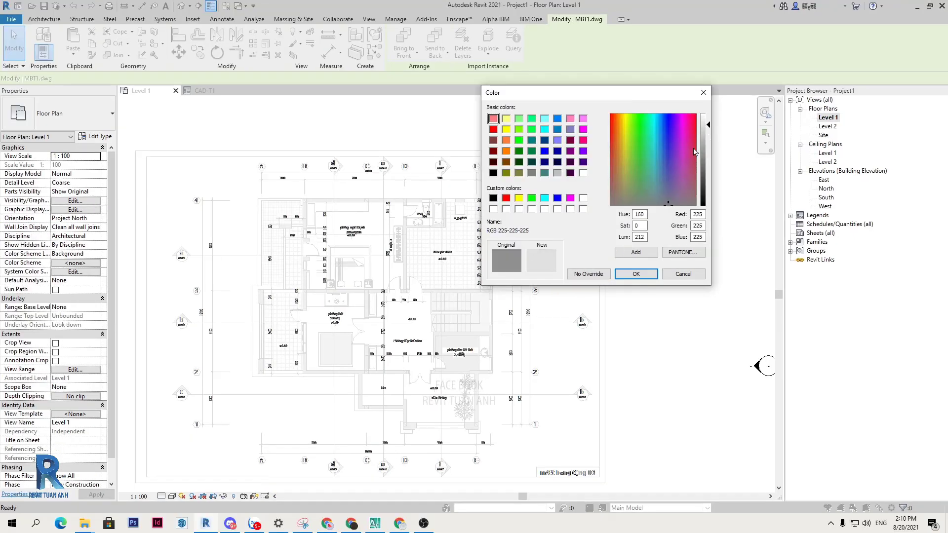
pyautogui.click(636, 273)
pyautogui.click(662, 249)
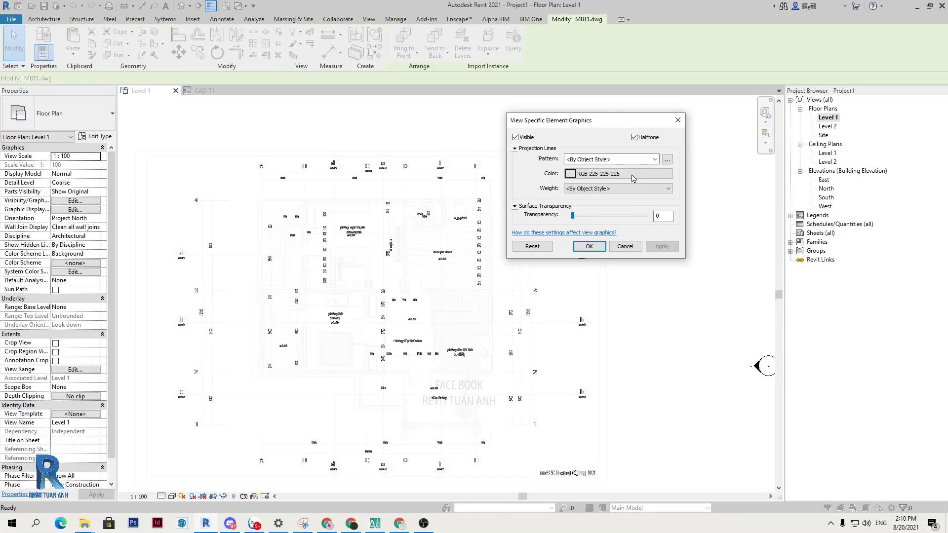
pyautogui.click(662, 176)
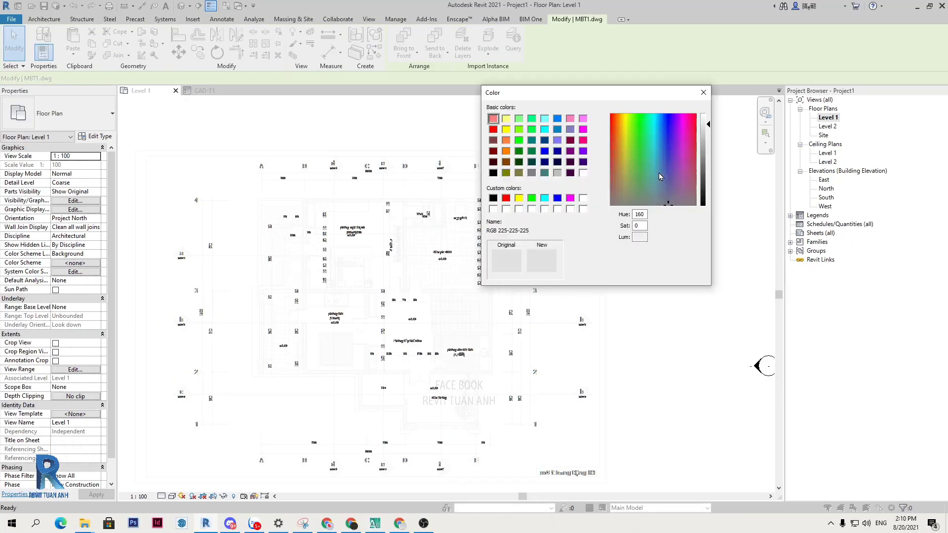
pyautogui.click(703, 157)
pyautogui.click(636, 274)
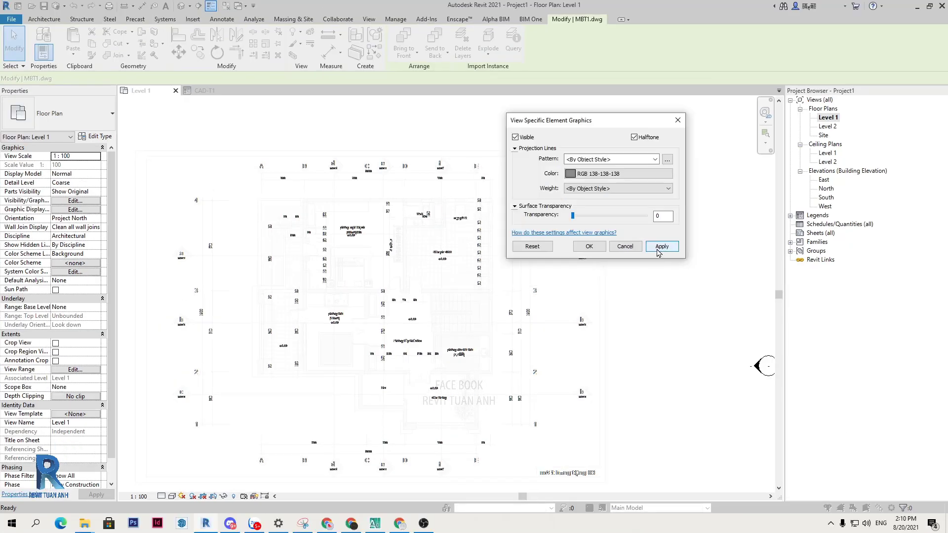
pyautogui.click(658, 251)
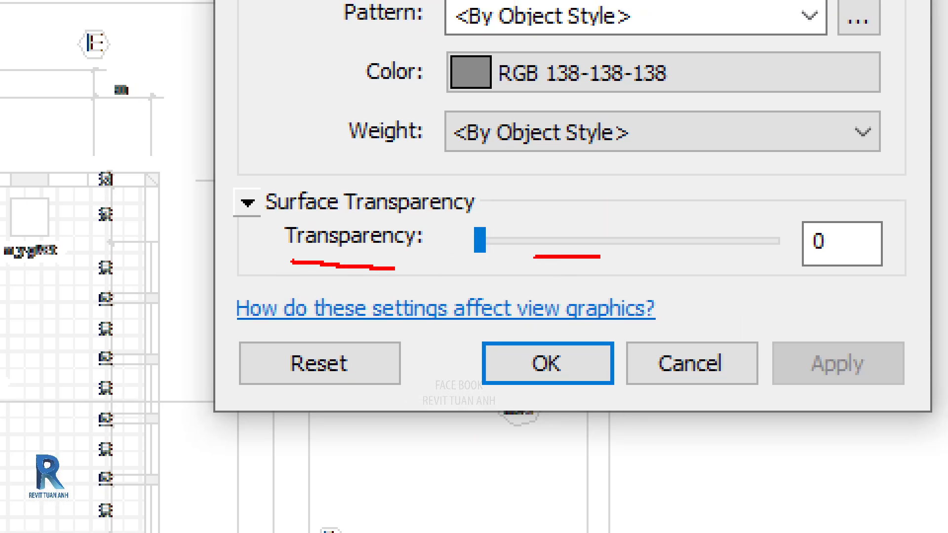
pyautogui.moveTo(600, 256); pyautogui.dragTo(567, 279)
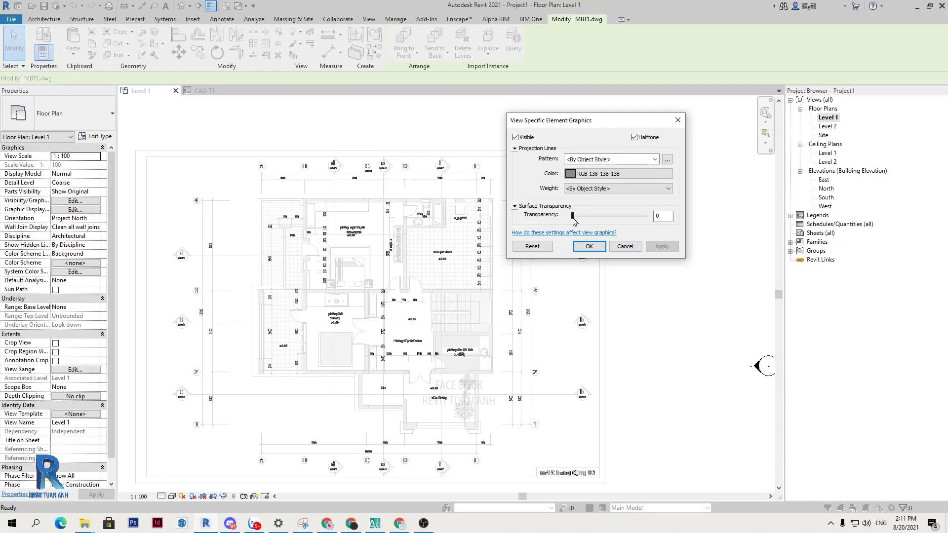
pyautogui.click(663, 247)
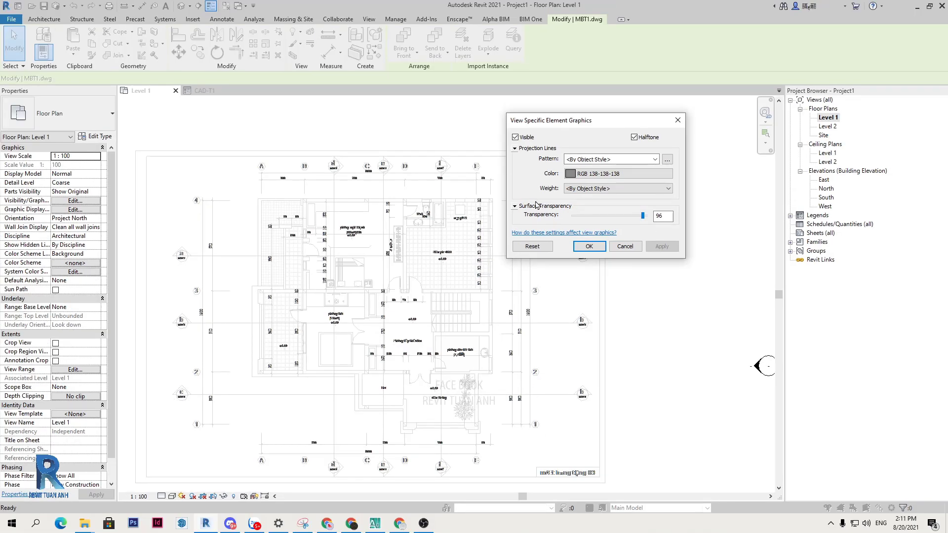
# Confirm the graphic overrides and deselect the CAD plan.
pyautogui.click(585, 246)
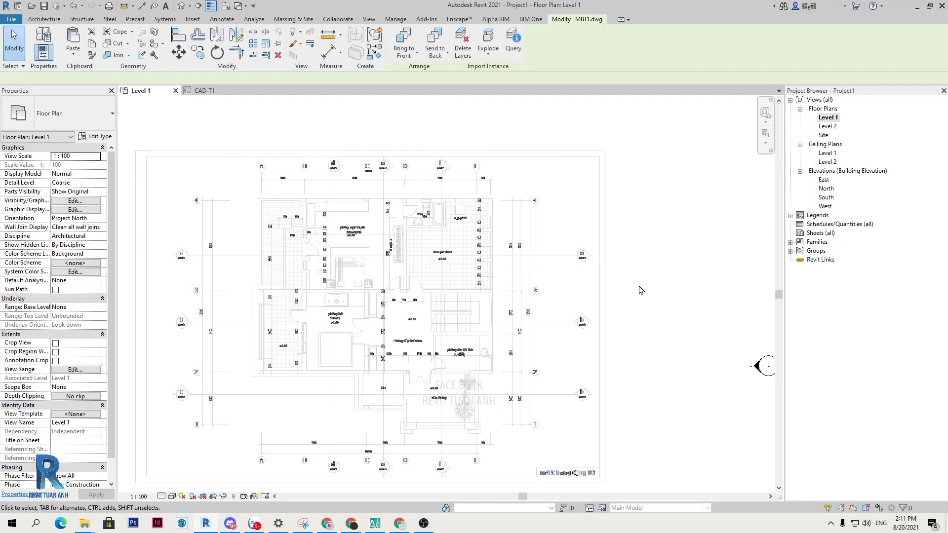
pyautogui.scroll(-3, 652, 286)
pyautogui.click(647, 267)
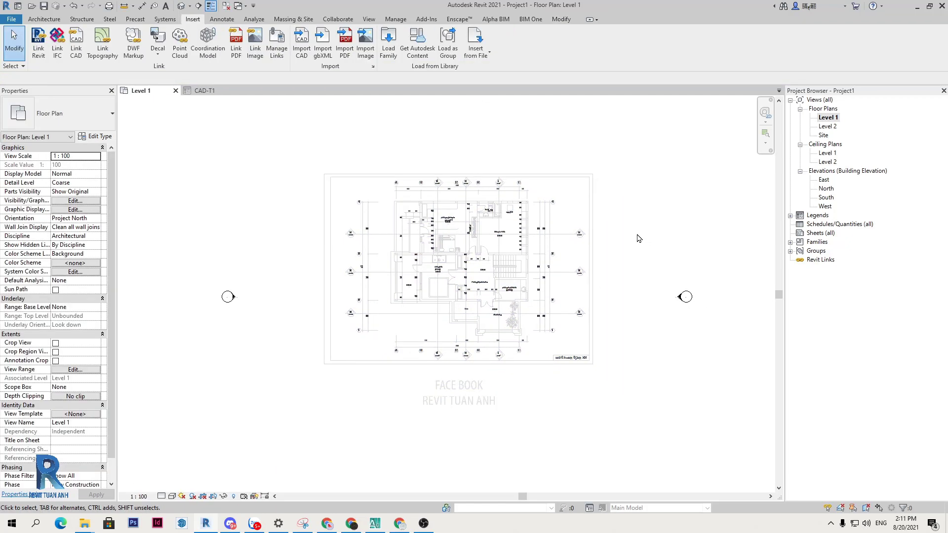
pyautogui.scroll(3, 637, 242)
pyautogui.moveTo(637, 242)
pyautogui.mouseDown(button='middle')
pyautogui.moveTo(556, 235)
pyautogui.moveTo(593, 236)
pyautogui.mouseUp(button='middle')
# Use the Grid tool in Pick Lines mode to create grid 1 on a CAD axis.
pyautogui.click(45, 20)
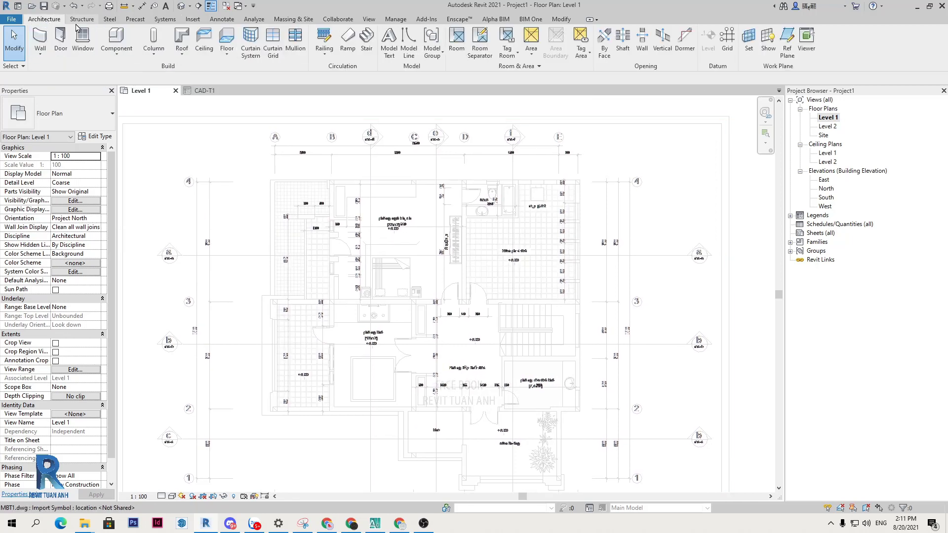
pyautogui.click(733, 47)
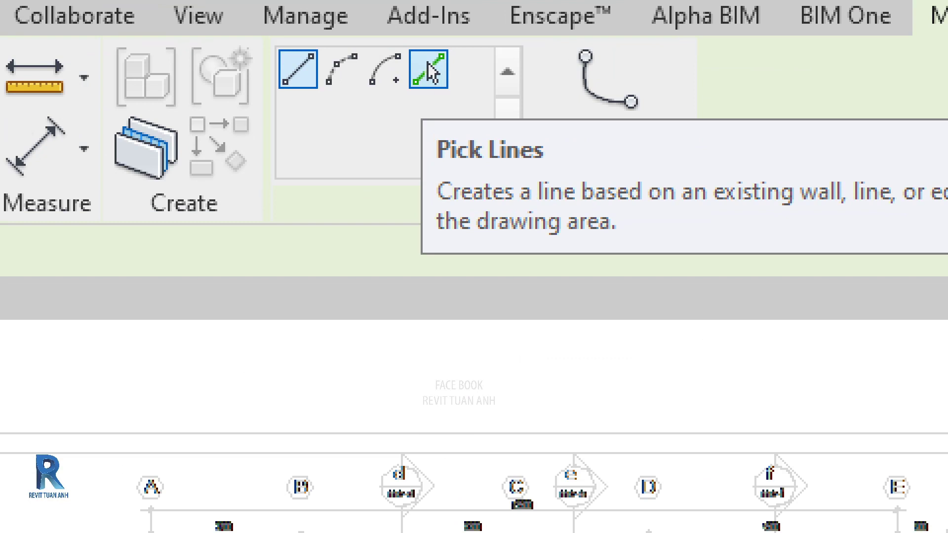
pyautogui.click(427, 64)
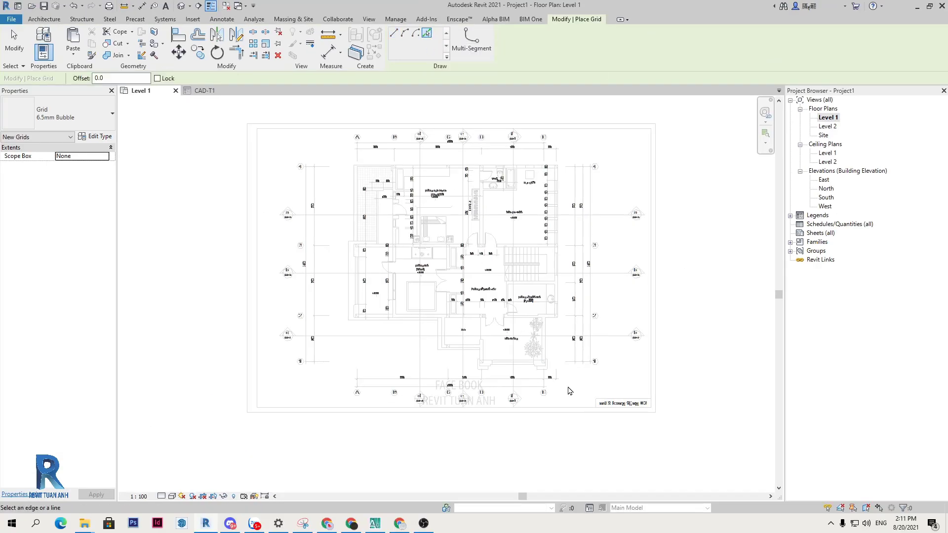
pyautogui.scroll(3, 573, 395)
pyautogui.scroll(2, 568, 381)
pyautogui.scroll(2, 553, 373)
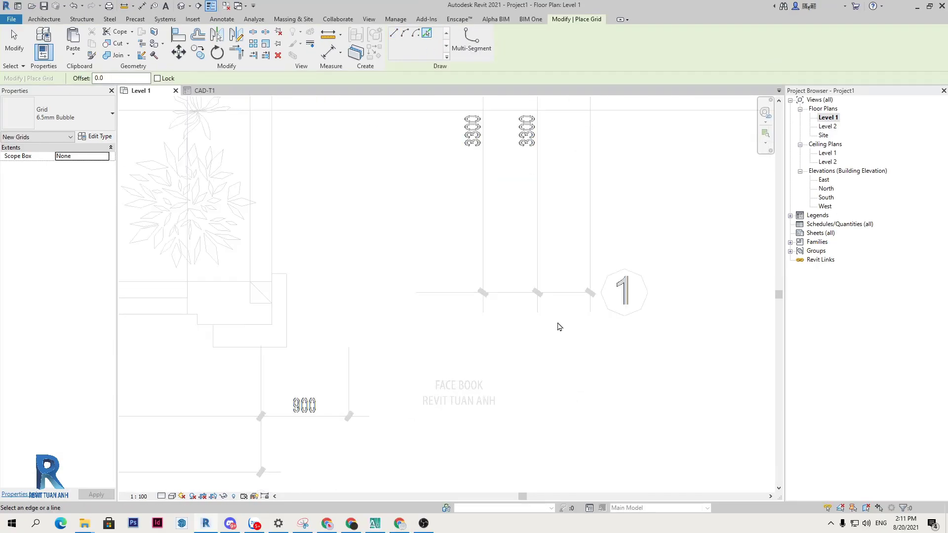
pyautogui.click(560, 295)
# Pick the next CAD axes to create grids 2 and 3.
pyautogui.moveTo(555, 298); pyautogui.dragTo(571, 364, button='middle')
pyautogui.scroll(-1, 570, 363)
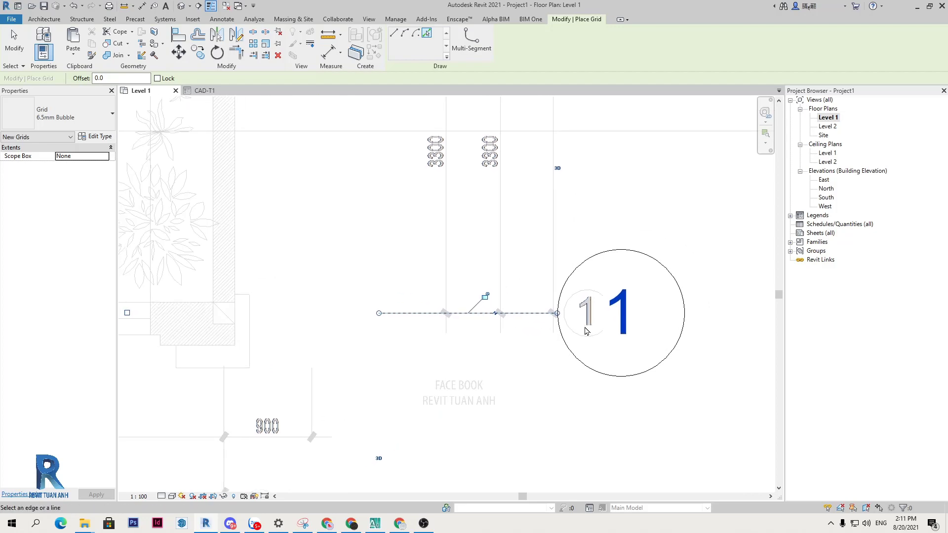
pyautogui.scroll(-1, 547, 324)
pyautogui.moveTo(546, 324); pyautogui.dragTo(511, 447, button='middle')
pyautogui.click(482, 282)
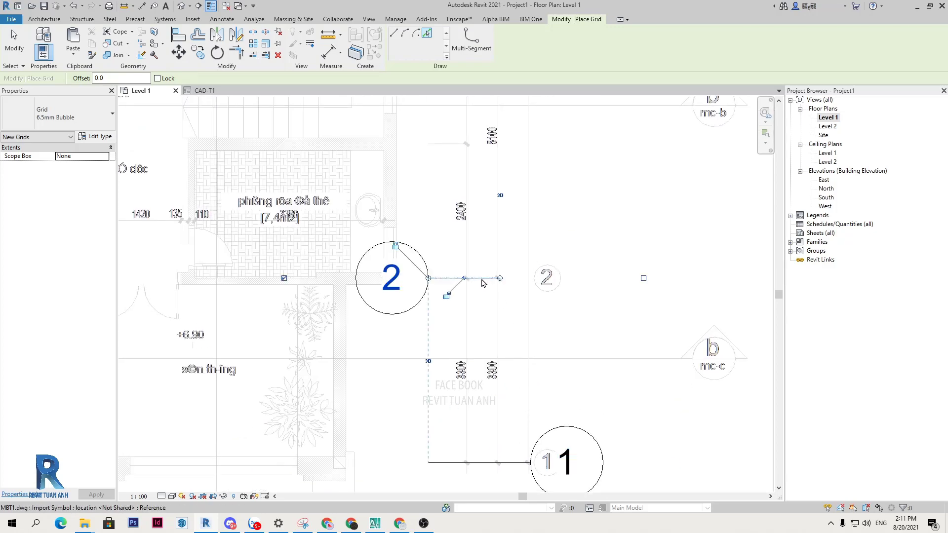
pyautogui.moveTo(474, 247); pyautogui.dragTo(482, 454, button='middle')
pyautogui.click(513, 205)
# Pick the vertical CAD axis near A to create a new vertical grid.
pyautogui.moveTo(522, 233); pyautogui.dragTo(548, 489, button='middle')
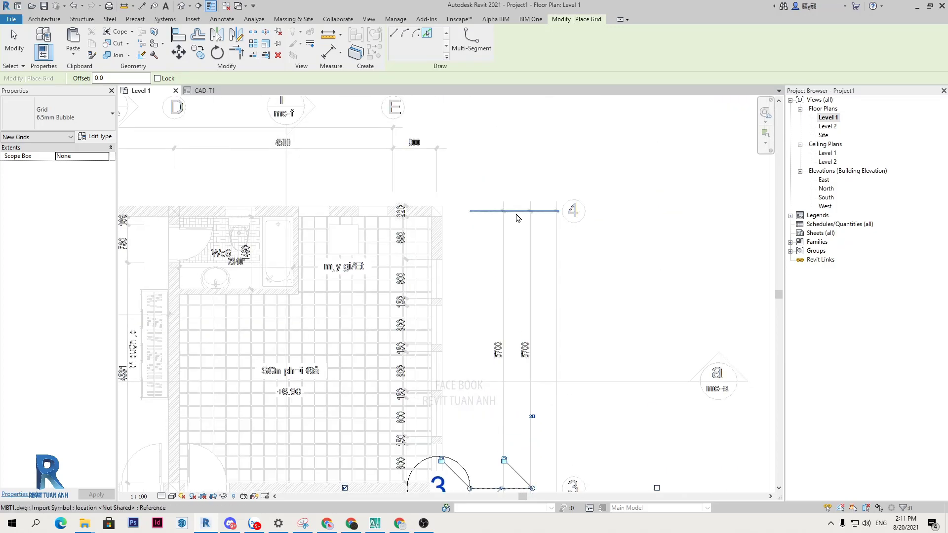
pyautogui.scroll(-3, 548, 444)
pyautogui.moveTo(237, 207); pyautogui.dragTo(370, 197, button='middle')
pyautogui.scroll(3, 373, 197)
pyautogui.scroll(3, 373, 198)
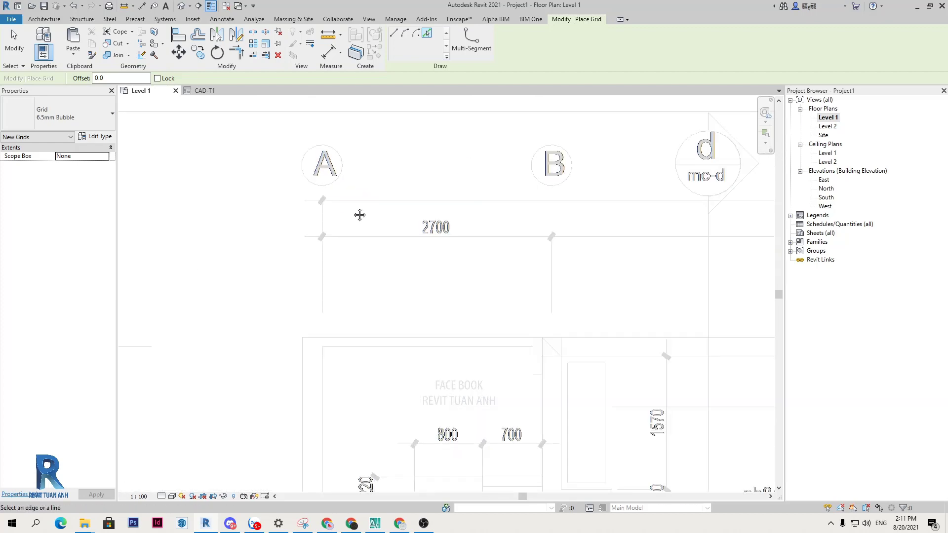
pyautogui.click(360, 192)
pyautogui.scroll(-3, 363, 277)
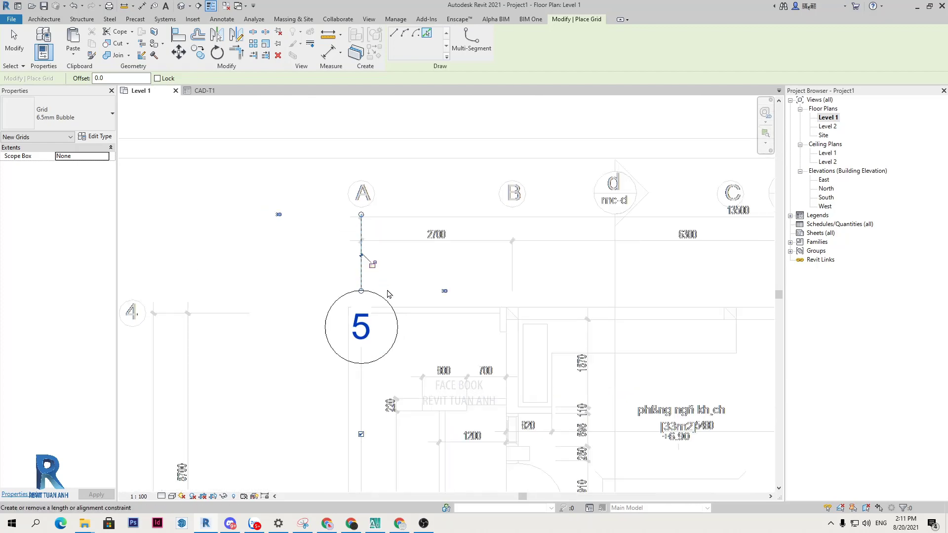
pyautogui.press('Escape')
pyautogui.press('Escape')
# Rename the new vertical grid's bubble from 5 to A.
pyautogui.click(376, 317)
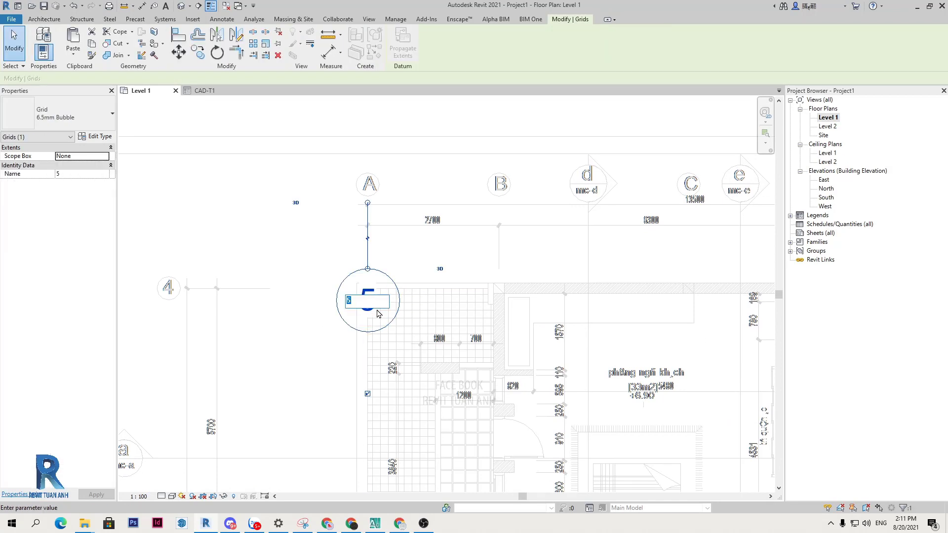
pyautogui.write('A')
pyautogui.press('Return')
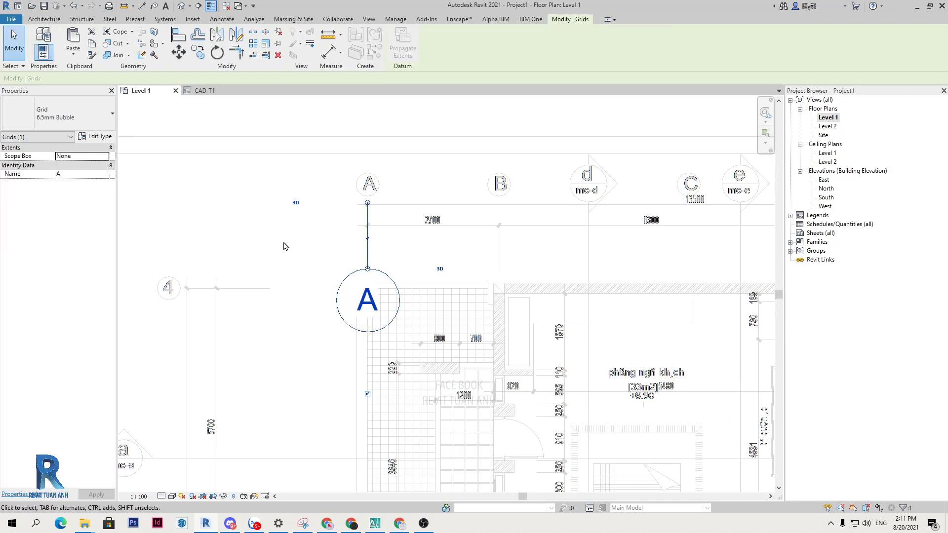
pyautogui.press('Escape')
pyautogui.moveTo(395, 271); pyautogui.dragTo(372, 274, button='middle')
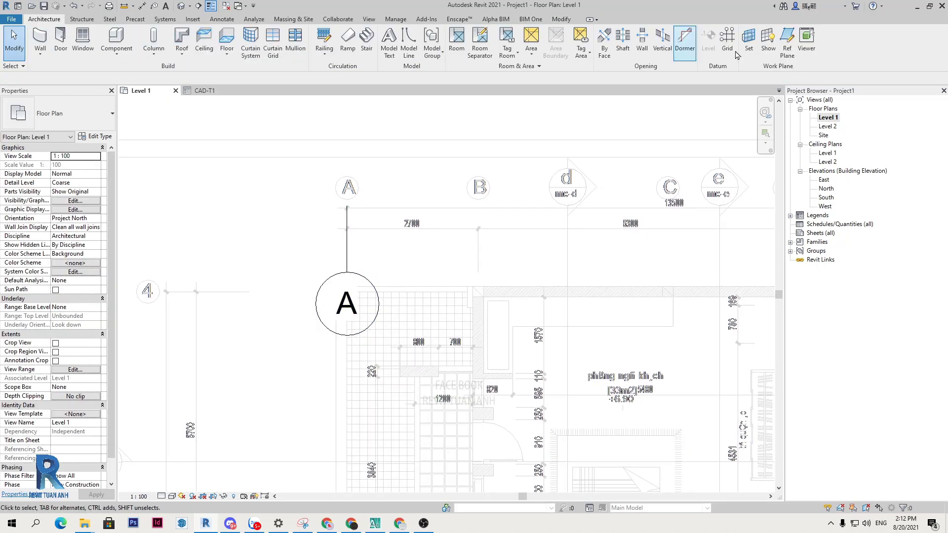
# Start drawing grid B from a point on the plan.
pyautogui.click(727, 39)
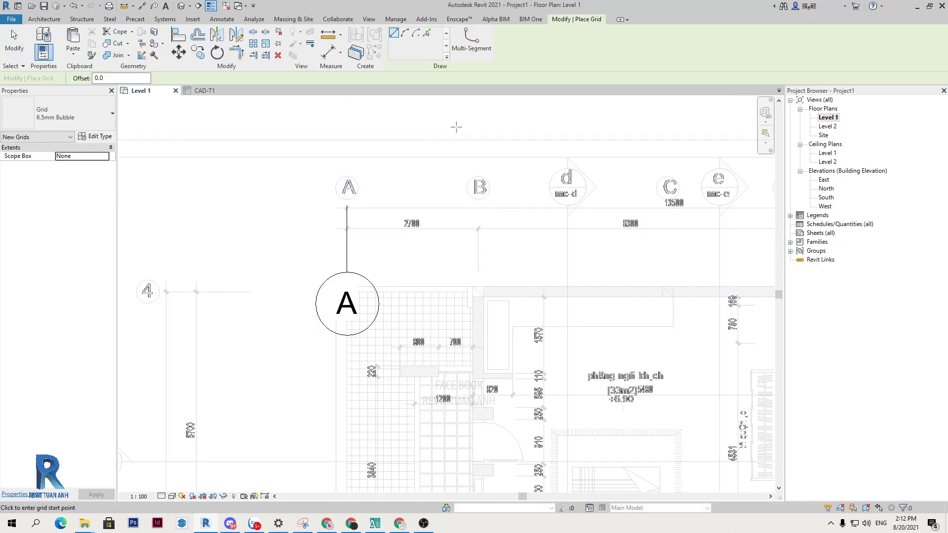
pyautogui.click(479, 249)
pyautogui.moveTo(479, 249); pyautogui.dragTo(297, 252, button='middle')
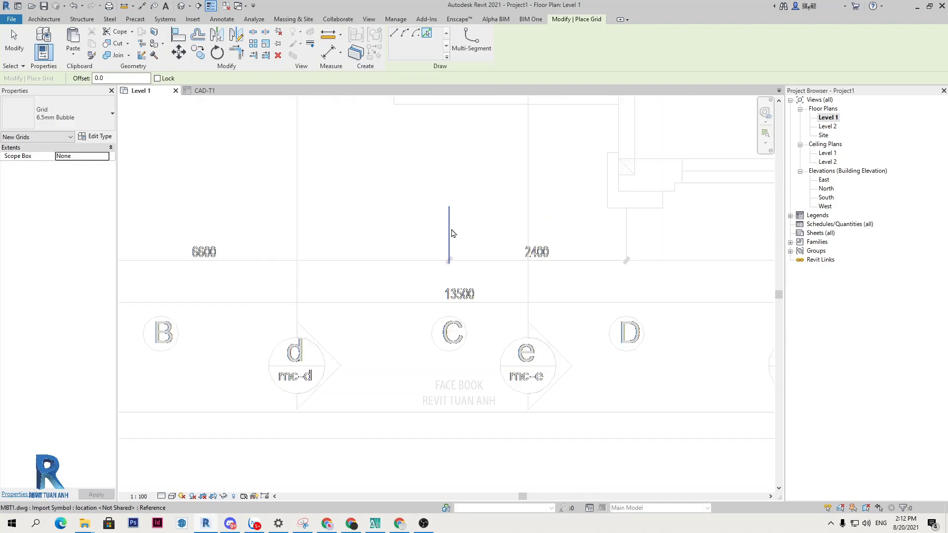
# Drag grid A's bubble end down below the plan.
pyautogui.press('Escape')
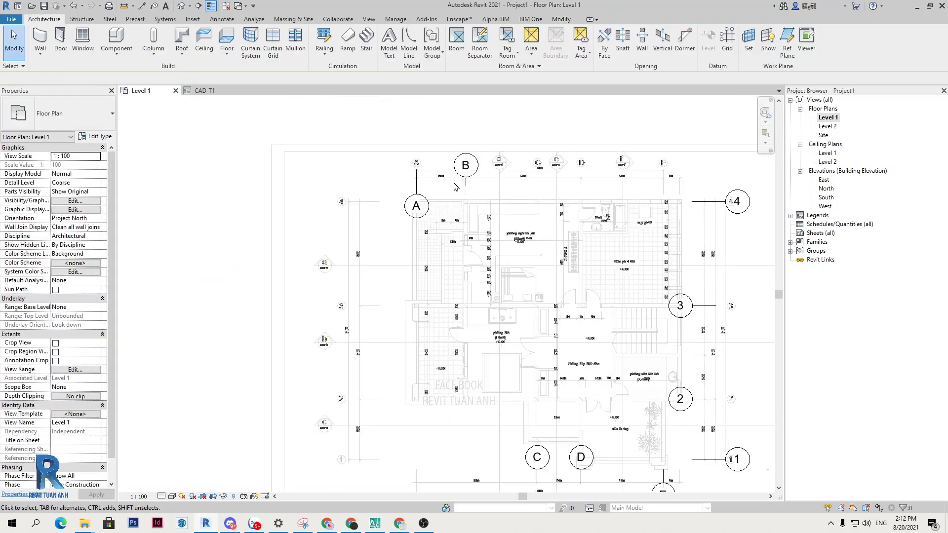
pyautogui.scroll(2, 394, 148)
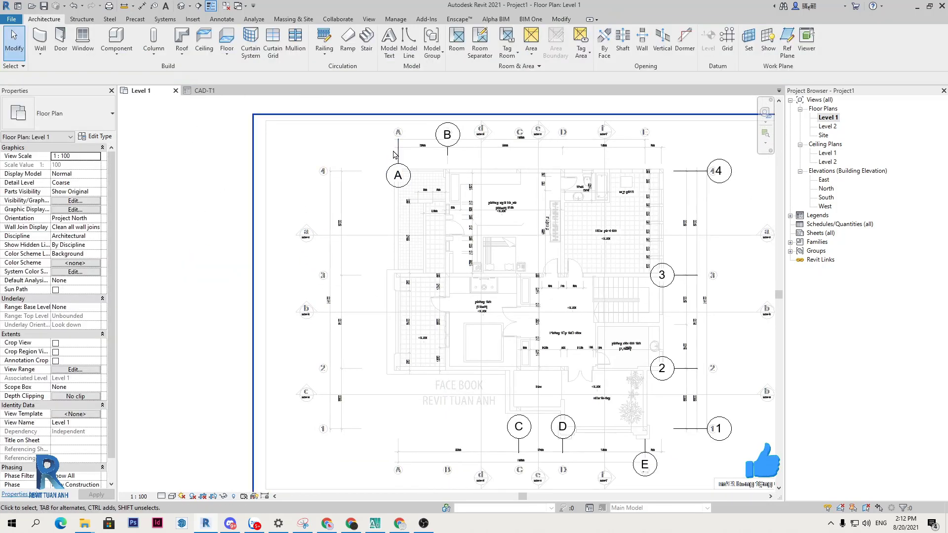
pyautogui.click(393, 154)
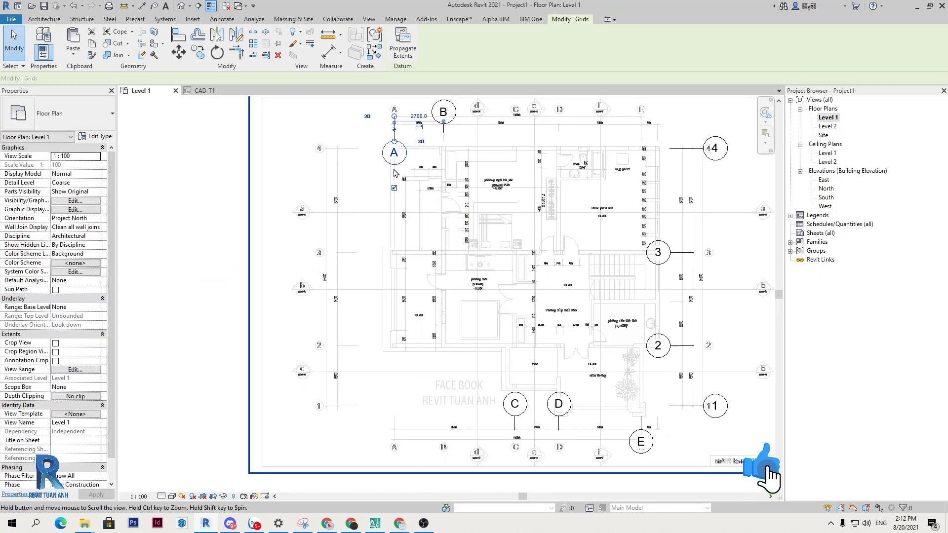
pyautogui.moveTo(394, 154); pyautogui.dragTo(389, 132, button='middle')
pyautogui.moveTo(394, 187); pyautogui.dragTo(393, 417)
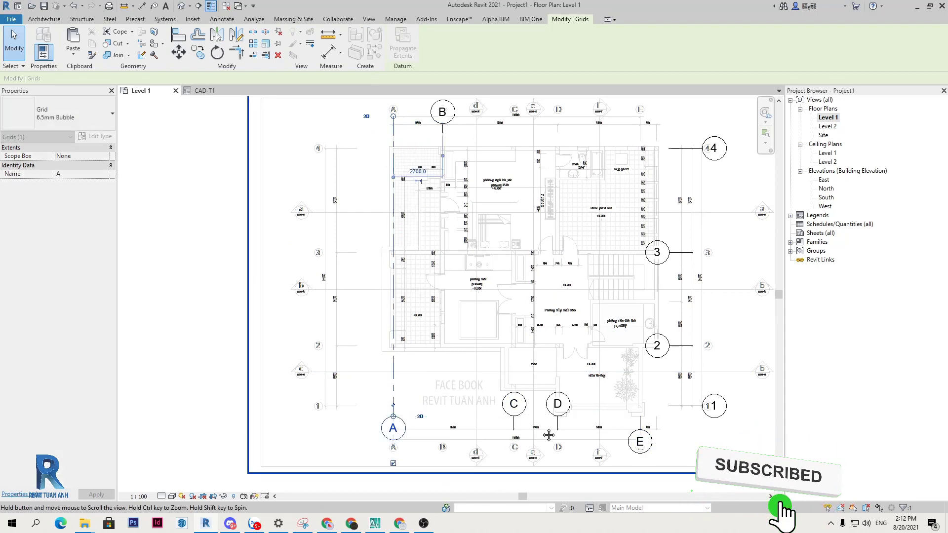
# Pull grid C's end up so the C and D bubbles line up with B.
pyautogui.moveTo(518, 423); pyautogui.dragTo(511, 417, button='middle')
pyautogui.click(510, 417)
pyautogui.moveTo(511, 418); pyautogui.dragTo(508, 180)
pyautogui.scroll(1, 508, 181)
pyautogui.moveTo(508, 180); pyautogui.dragTo(504, 262, button='middle')
pyautogui.moveTo(504, 262); pyautogui.dragTo(500, 184)
pyautogui.scroll(-3, 500, 184)
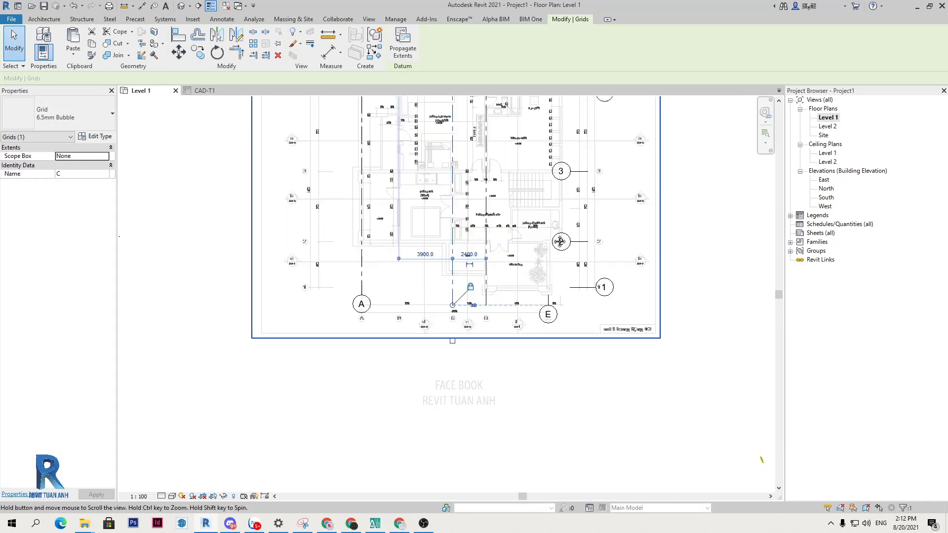
pyautogui.moveTo(500, 184); pyautogui.dragTo(535, 360, button='middle')
# Adjust the ends of grids E and 2, then select the imported MBT1.dwg drawing.
pyautogui.click(535, 359)
pyautogui.scroll(2, 529, 302)
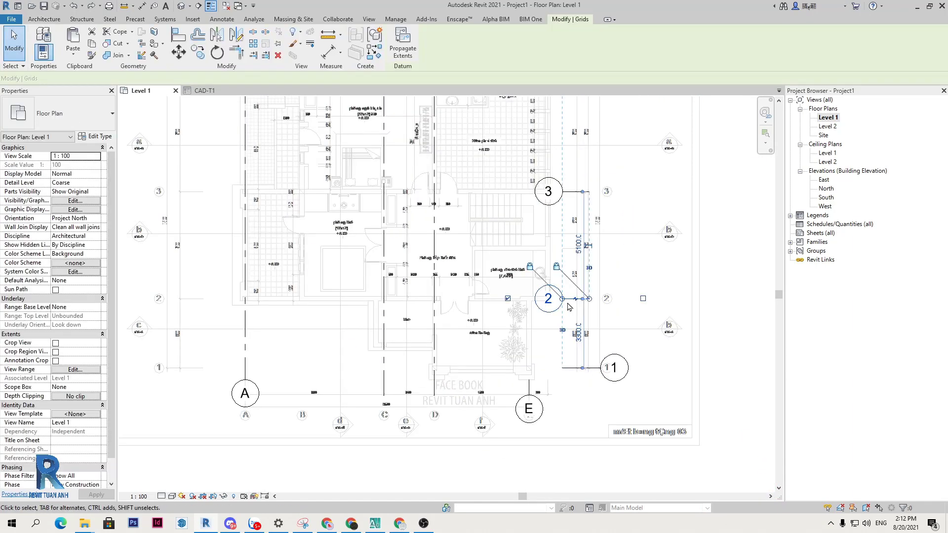
pyautogui.click(544, 297)
pyautogui.moveTo(544, 297); pyautogui.dragTo(444, 323, button='middle')
pyautogui.moveTo(694, 308); pyautogui.dragTo(687, 293, button='middle')
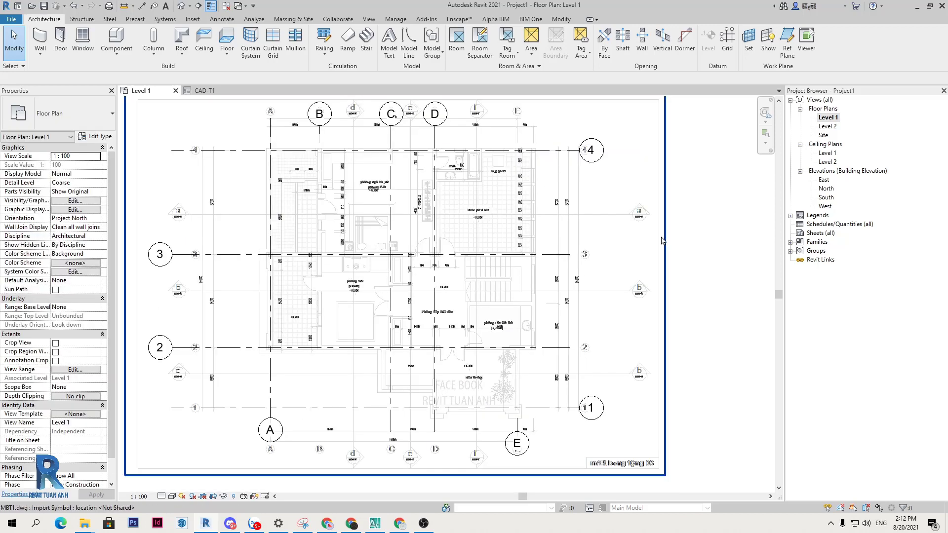
pyautogui.click(610, 235)
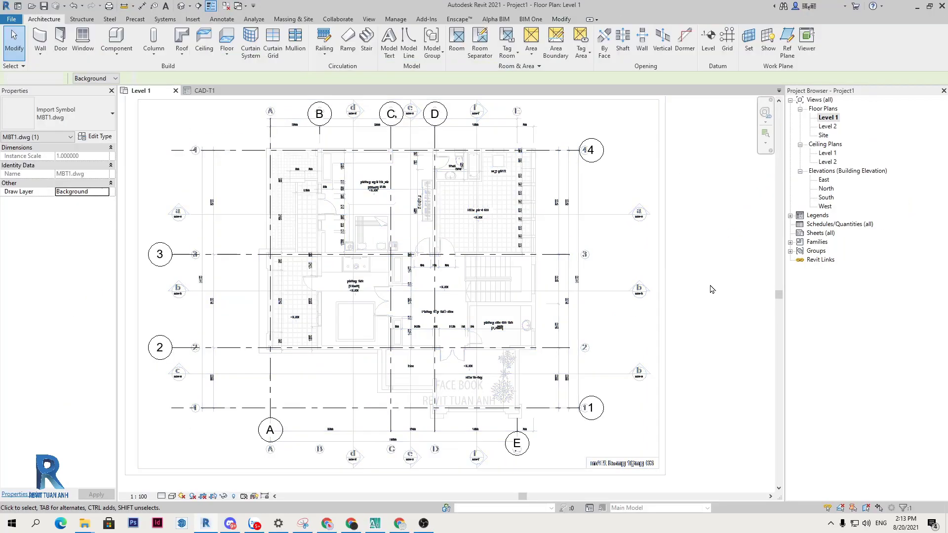
# Hide the imported MBT1.dwg plan in this view and zoom to fit the grids.
pyautogui.press('Delete')
pyautogui.press('z')
pyautogui.press('f')
pyautogui.click(442, 168)
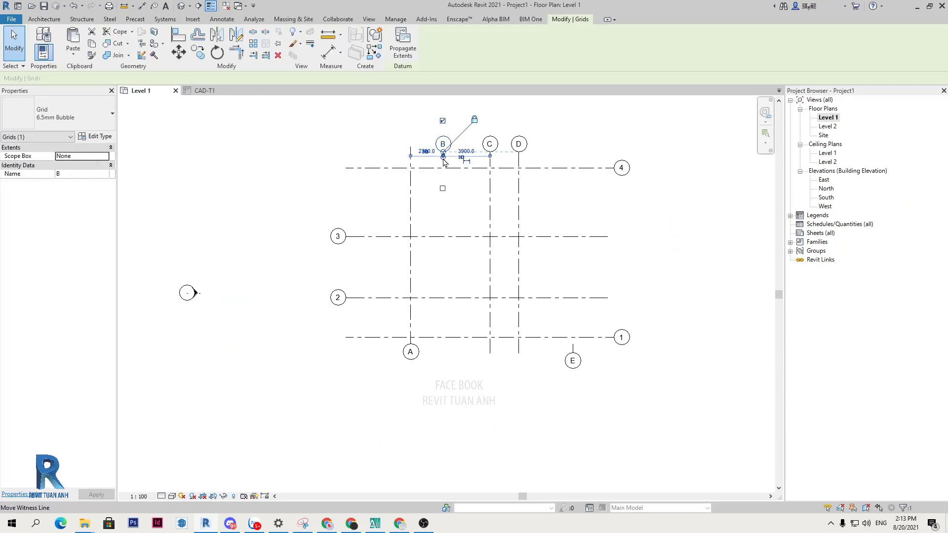
pyautogui.scroll(3, 443, 156)
pyautogui.scroll(2, 440, 163)
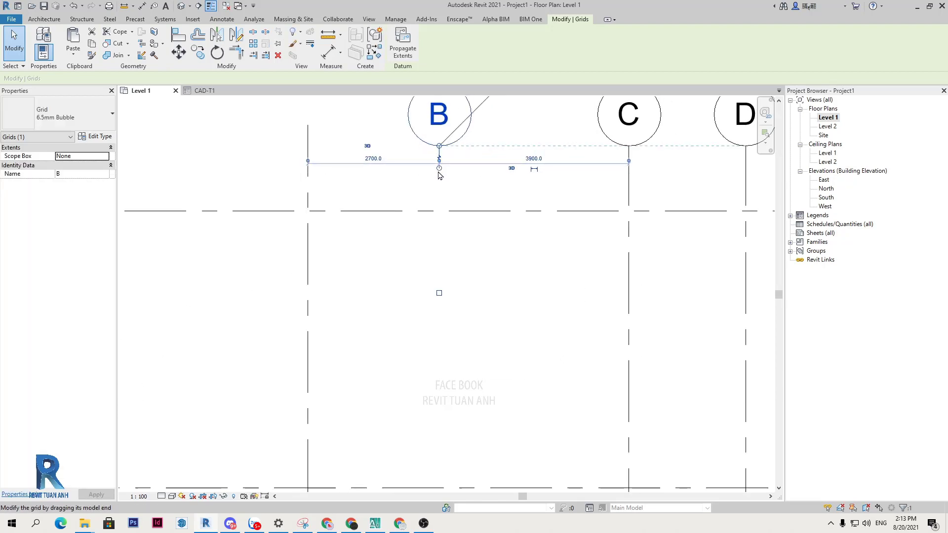
pyautogui.scroll(-4, 440, 297)
pyautogui.scroll(3, 375, 385)
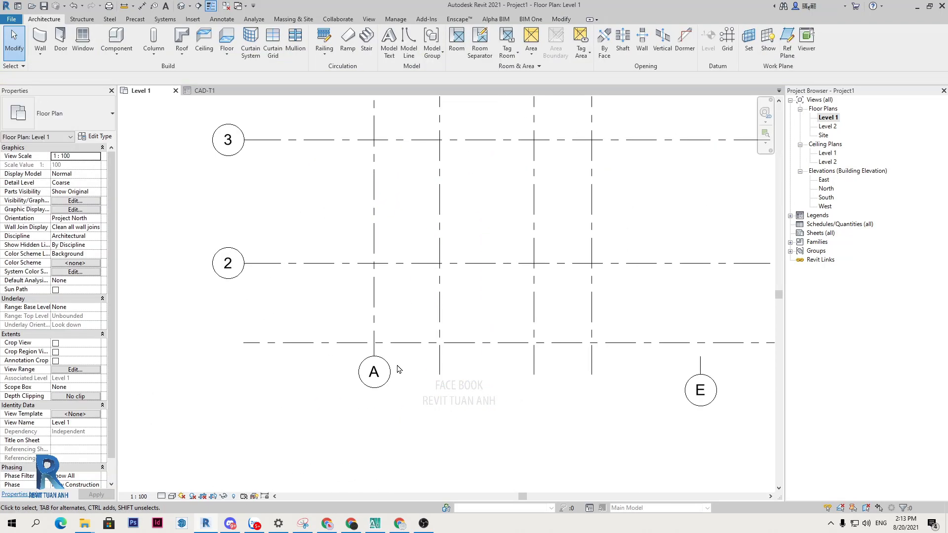
# Extend grid E so its bubble lines up with grid A's.
pyautogui.click(375, 390)
pyautogui.press('z')
pyautogui.press('f')
pyautogui.click(539, 254)
pyautogui.scroll(3, 542, 402)
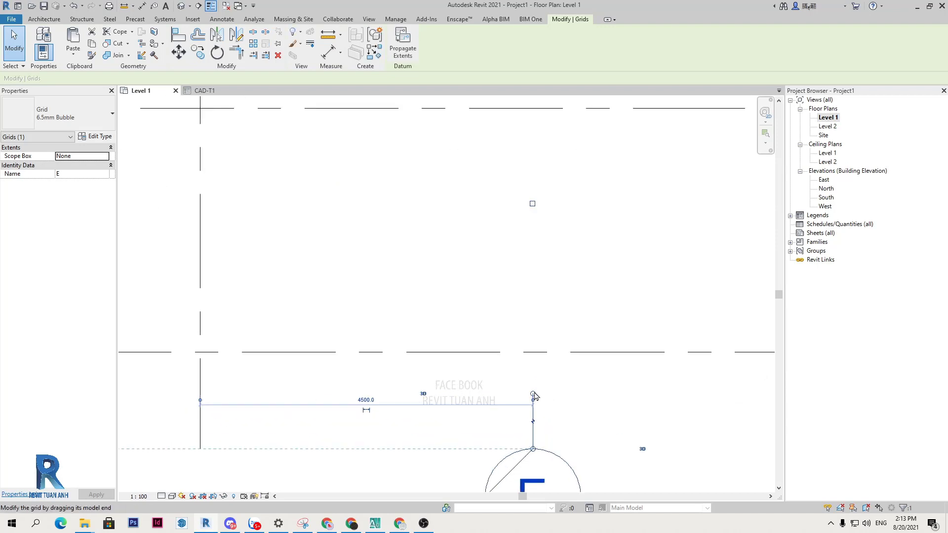
pyautogui.scroll(-4, 541, 395)
pyautogui.scroll(-2, 540, 375)
pyautogui.scroll(2, 431, 125)
# Recentre and enlarge the grid layout, then select grid B.
pyautogui.press('Escape')
pyautogui.moveTo(431, 125); pyautogui.dragTo(353, 138, button='middle')
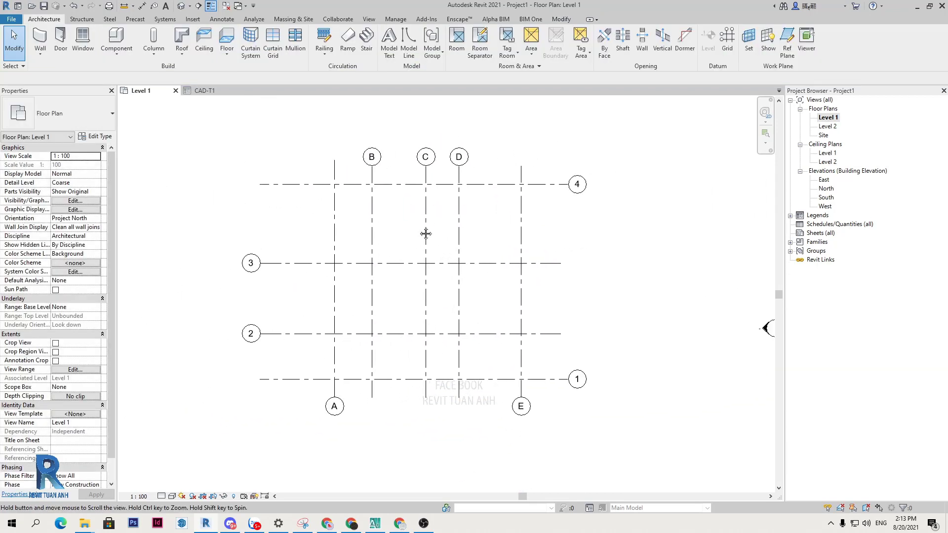
pyautogui.scroll(2, 426, 232)
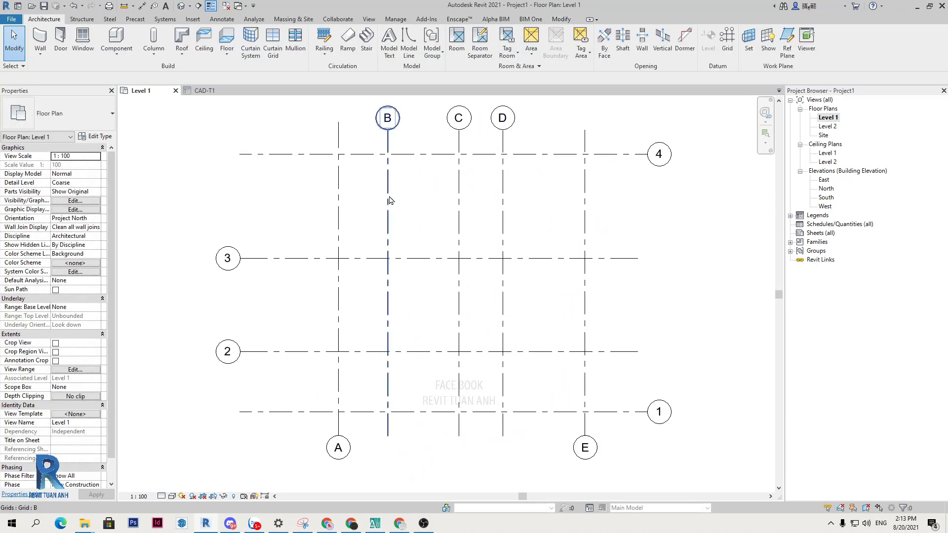
pyautogui.click(388, 201)
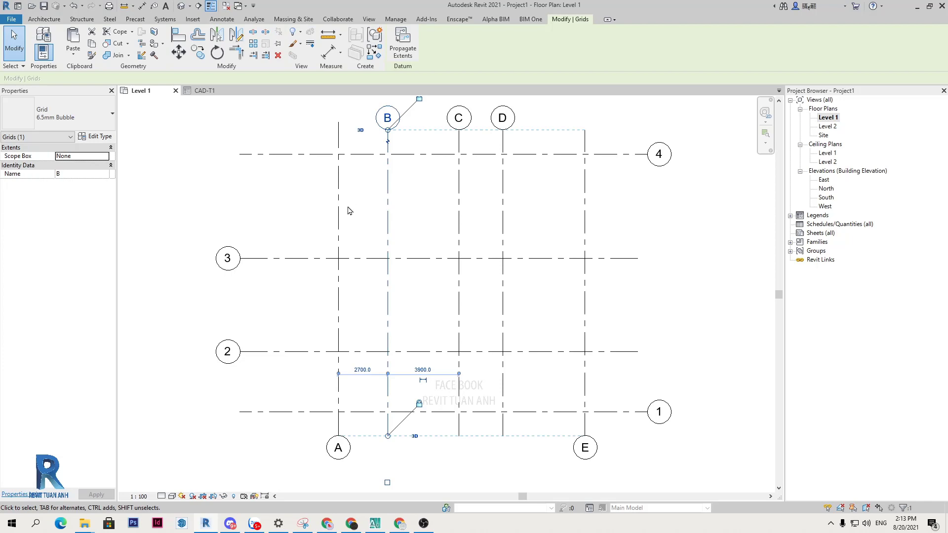
# Enable Plan View Symbols End 1 and End 2 for the 6.5mm Bubble grid type.
pyautogui.click(103, 138)
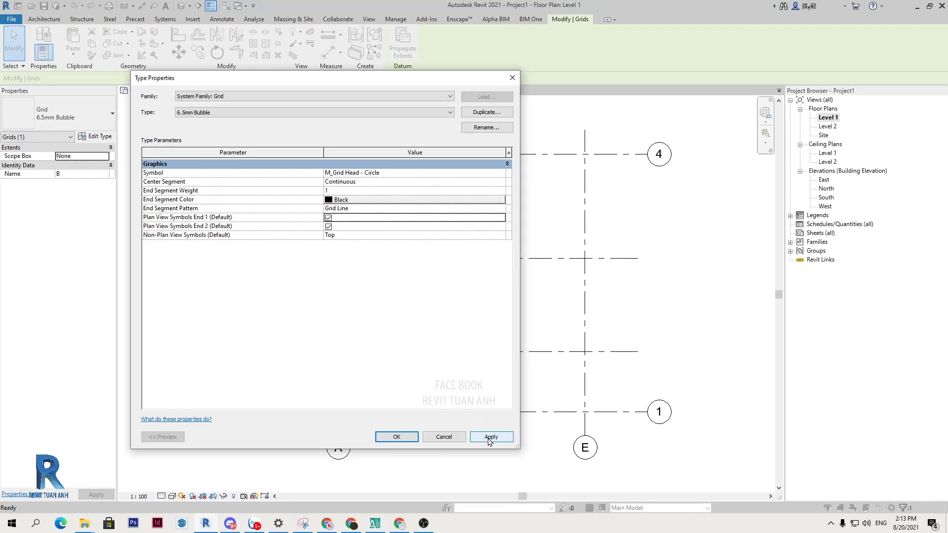
pyautogui.click(491, 438)
pyautogui.click(395, 437)
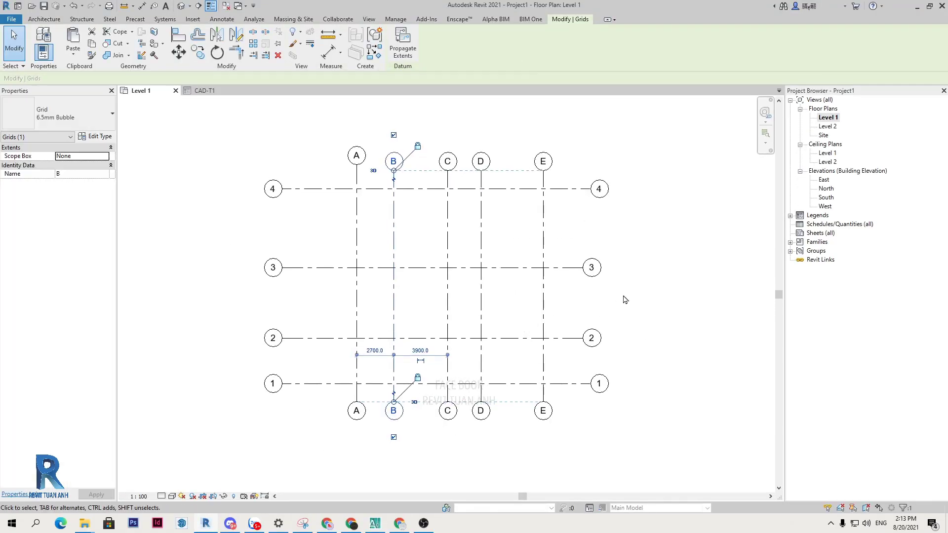
# Check that grids 3 and 4 now show bubbles at both ends.
pyautogui.click(625, 300)
pyautogui.click(303, 274)
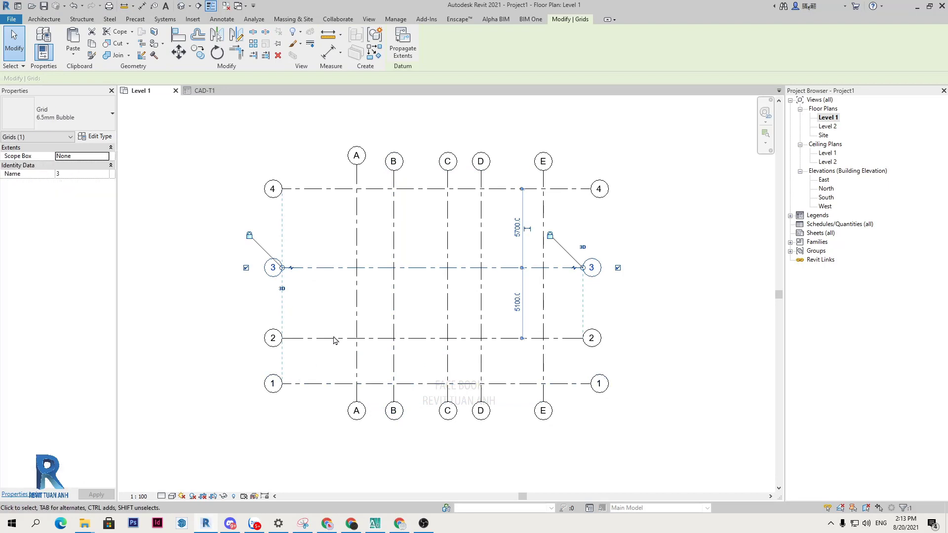
pyautogui.click(573, 189)
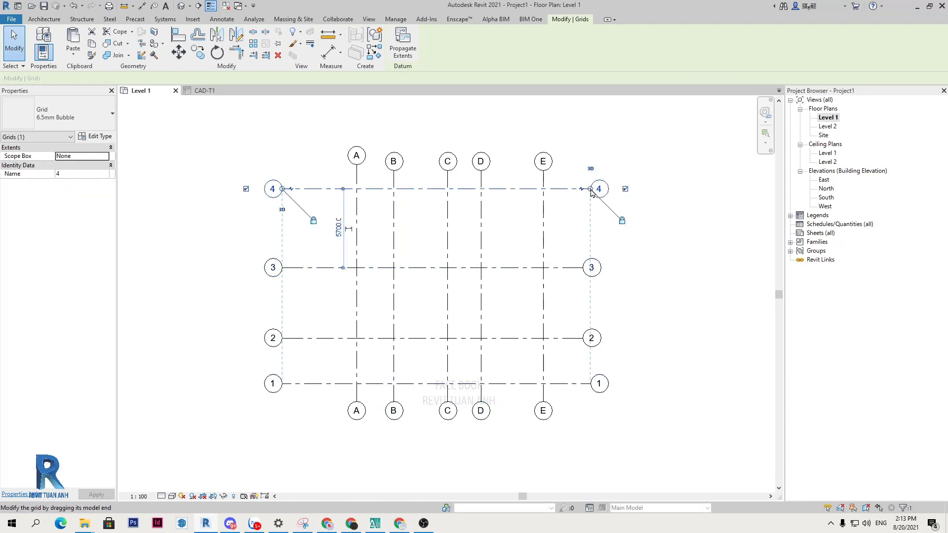
pyautogui.click(660, 384)
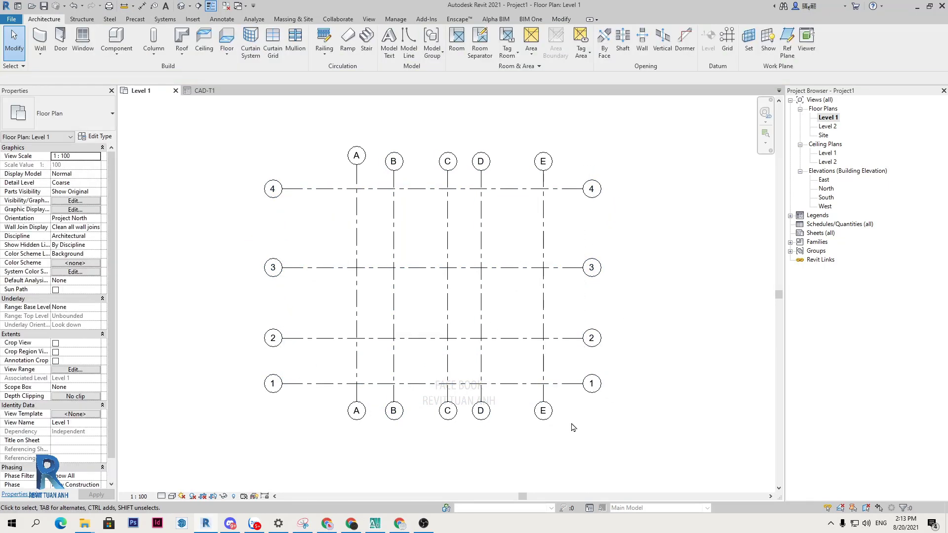
pyautogui.moveTo(573, 427); pyautogui.dragTo(557, 429, button='middle')
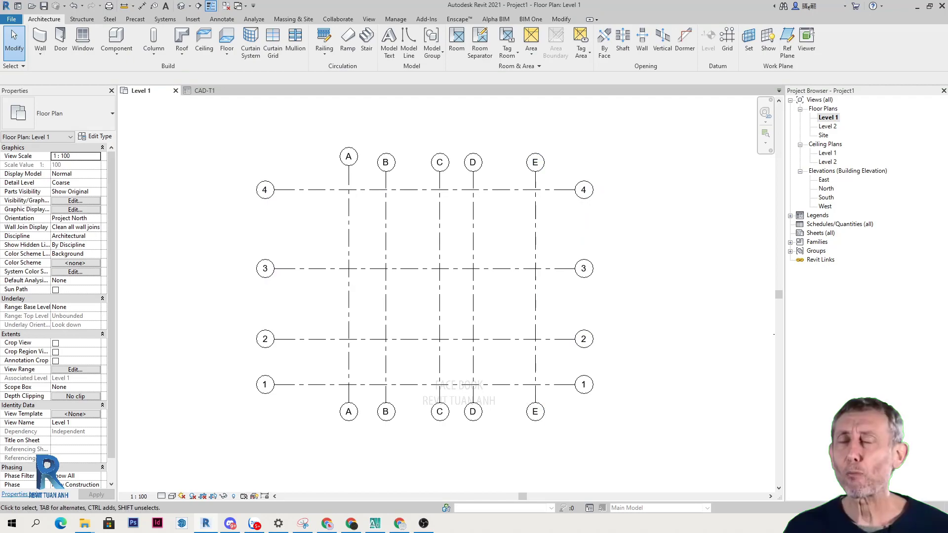